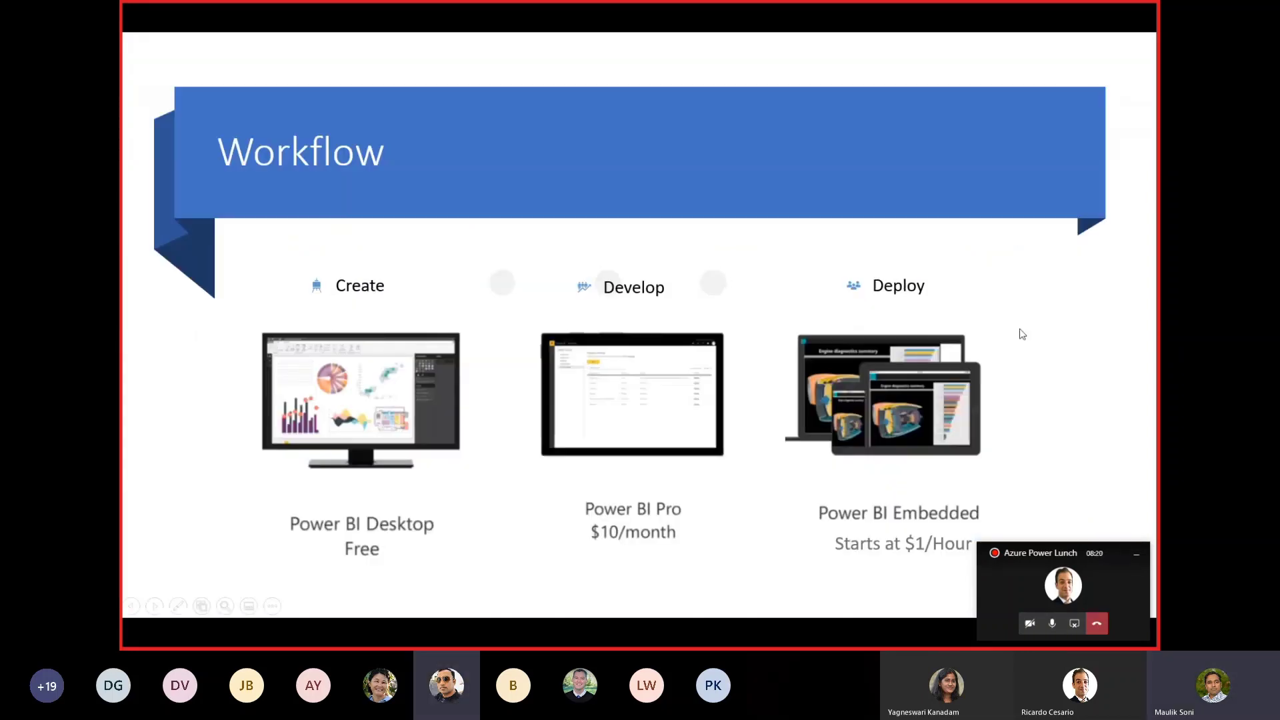
Move the meeting call window off the Demo slide so its six steps show
{"action": "left_click", "coordinate": [1136, 555]}
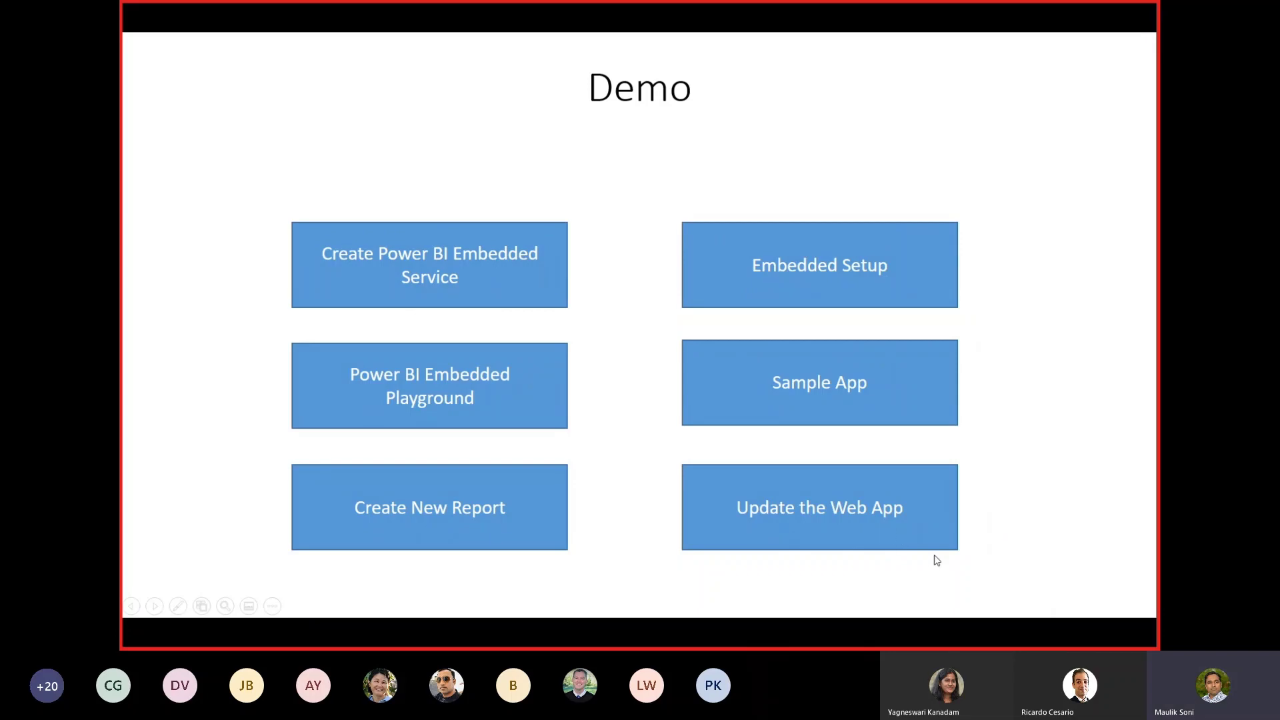
Switch to the browser and search the Azure Marketplace for 'power bi em'
{"action": "key", "text": "alt+Tab"}
{"action": "key", "text": "Tab"}
{"action": "key", "text": "Tab"}
{"action": "key", "text": "Tab"}
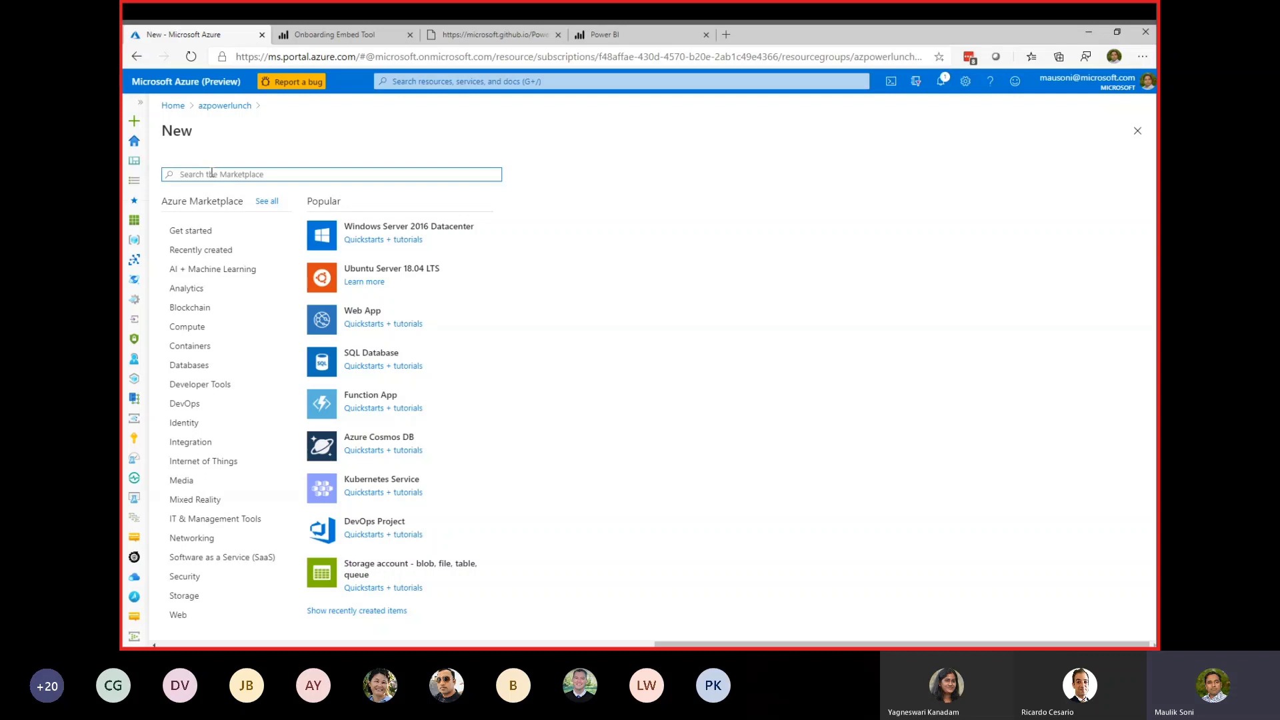
{"action": "type", "text": "power bi"}
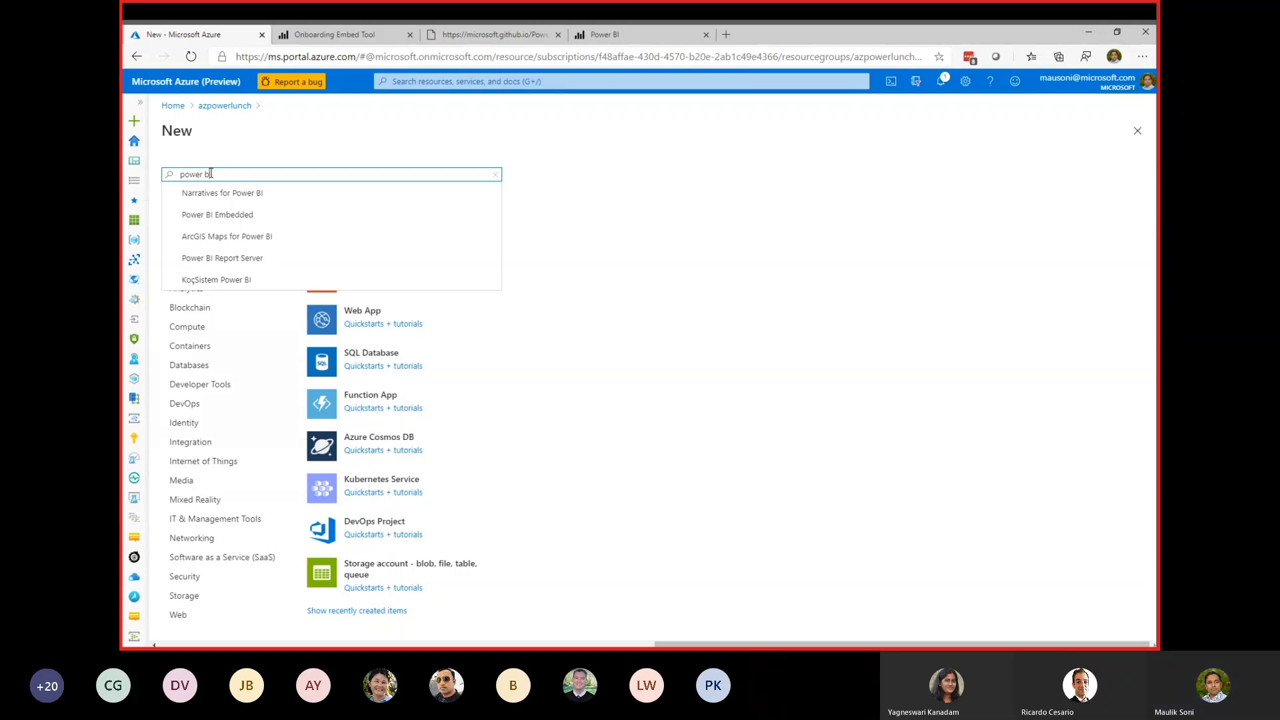
{"action": "type", "text": " em"}
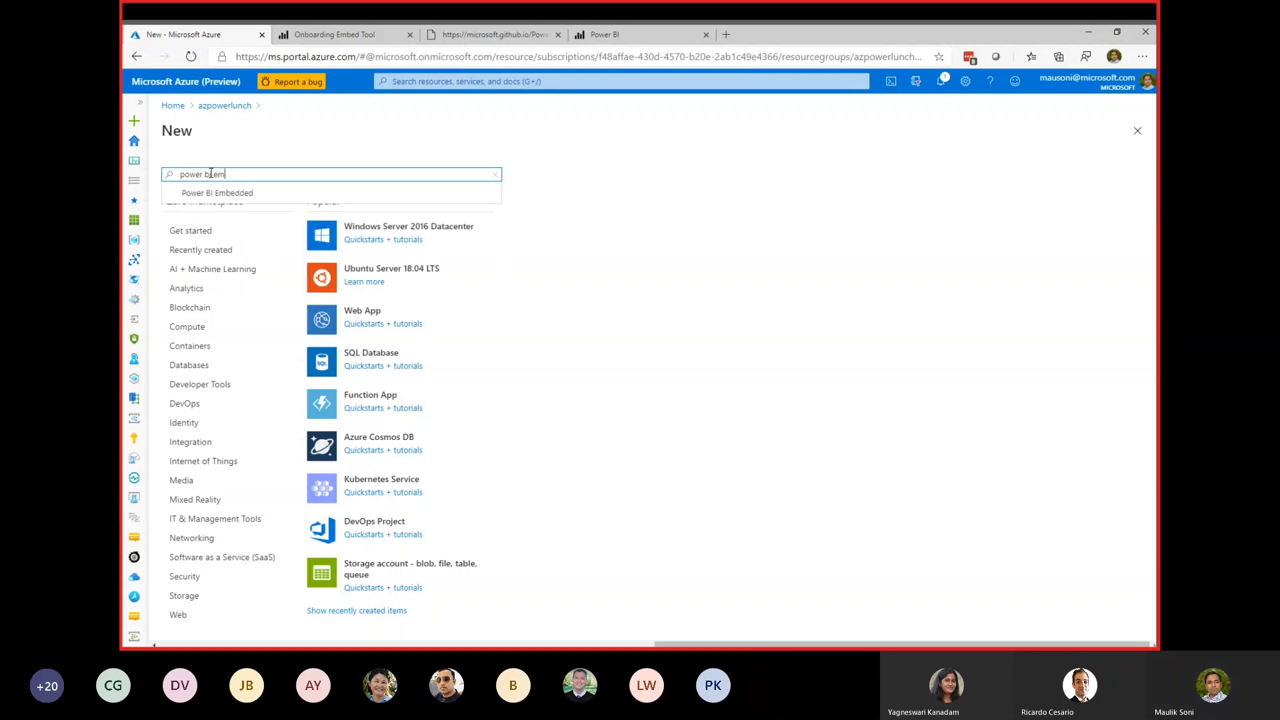
Start creating a Power BI Embedded resource named 'az-pbi-capacity'
{"action": "left_click", "coordinate": [243, 192]}
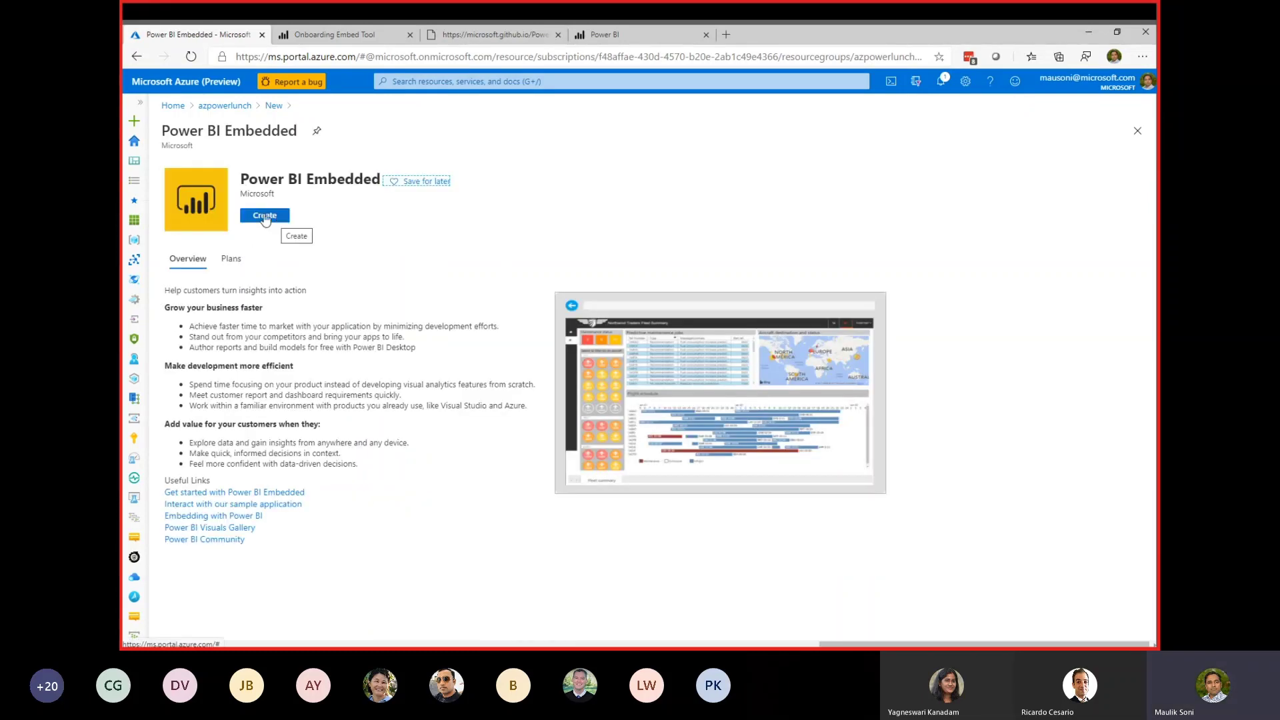
{"action": "left_click", "coordinate": [266, 216]}
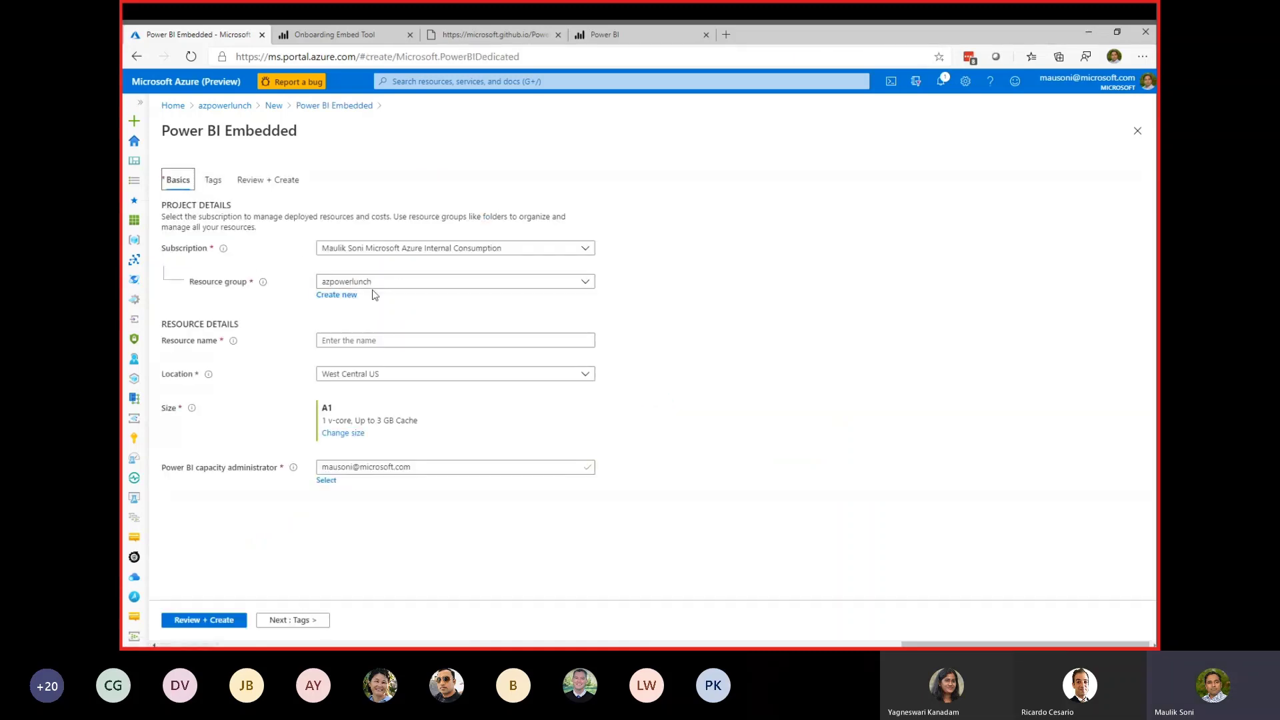
{"action": "left_click", "coordinate": [356, 341]}
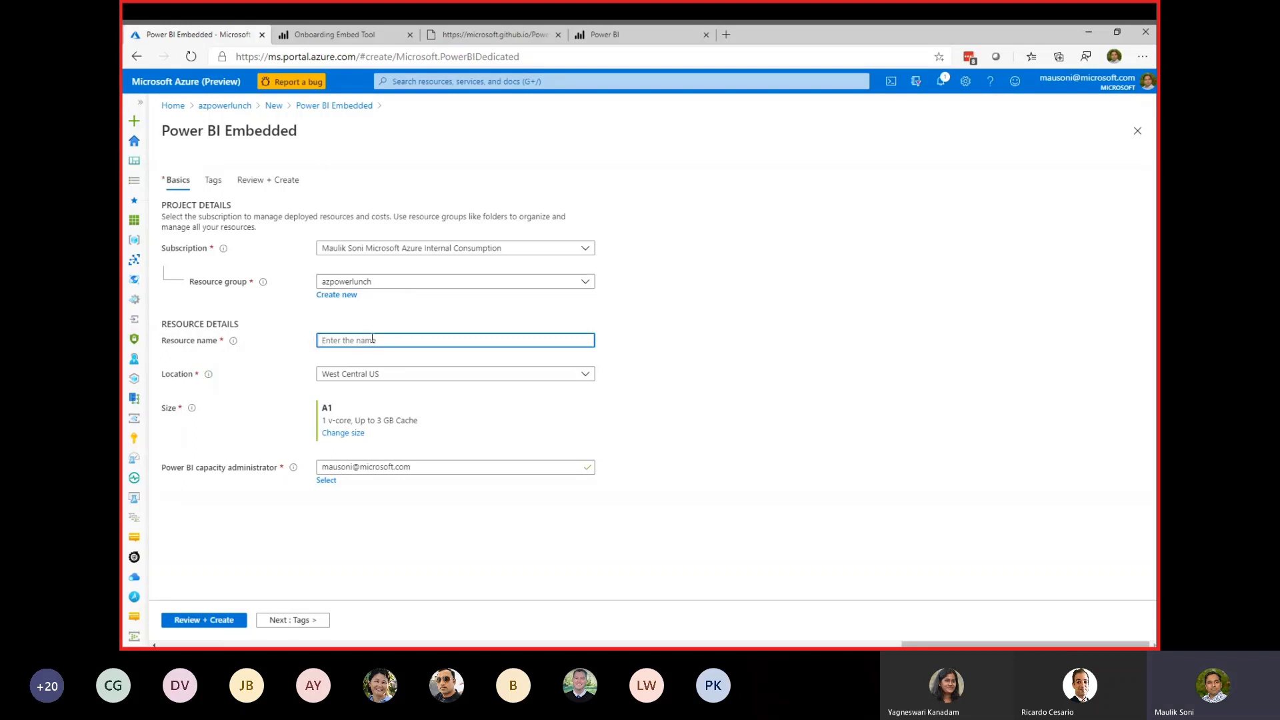
{"action": "type", "text": "az-pbi-capacity"}
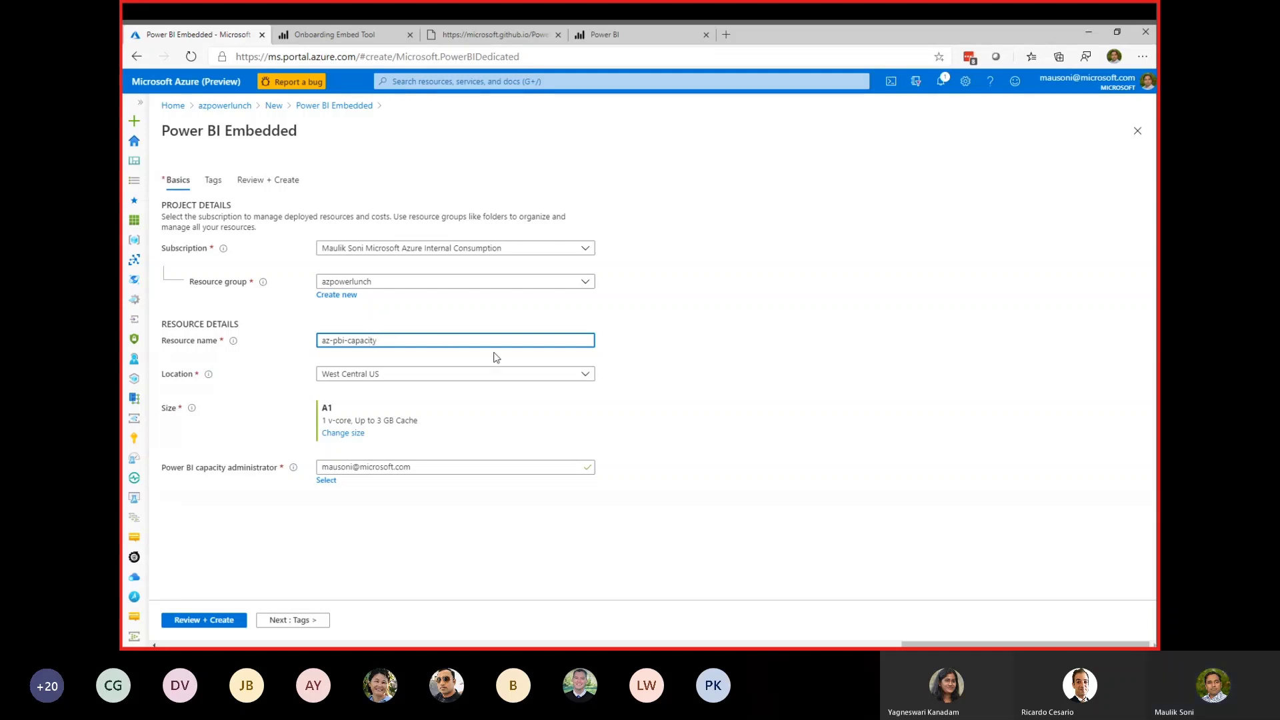
{"action": "key", "text": "Tab"}
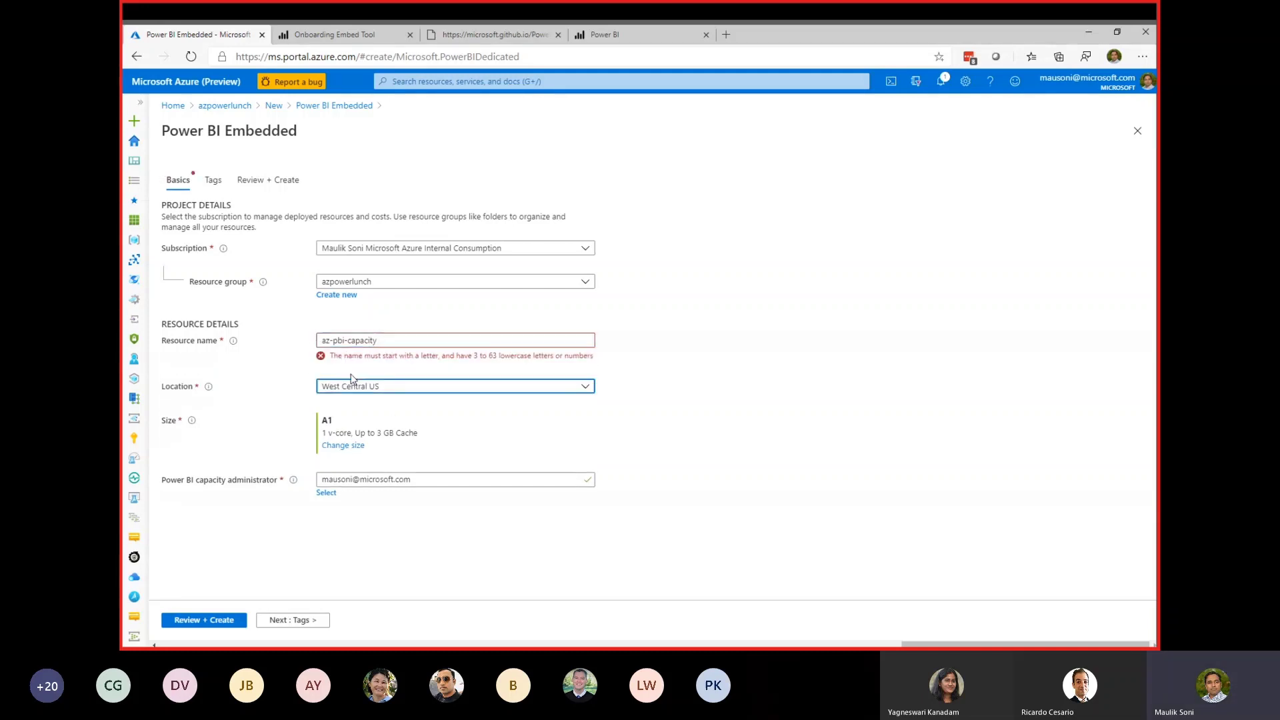
Remove the hyphens to make the name azpbicapacity, and keep West Central US as location
{"action": "left_click", "coordinate": [385, 342]}
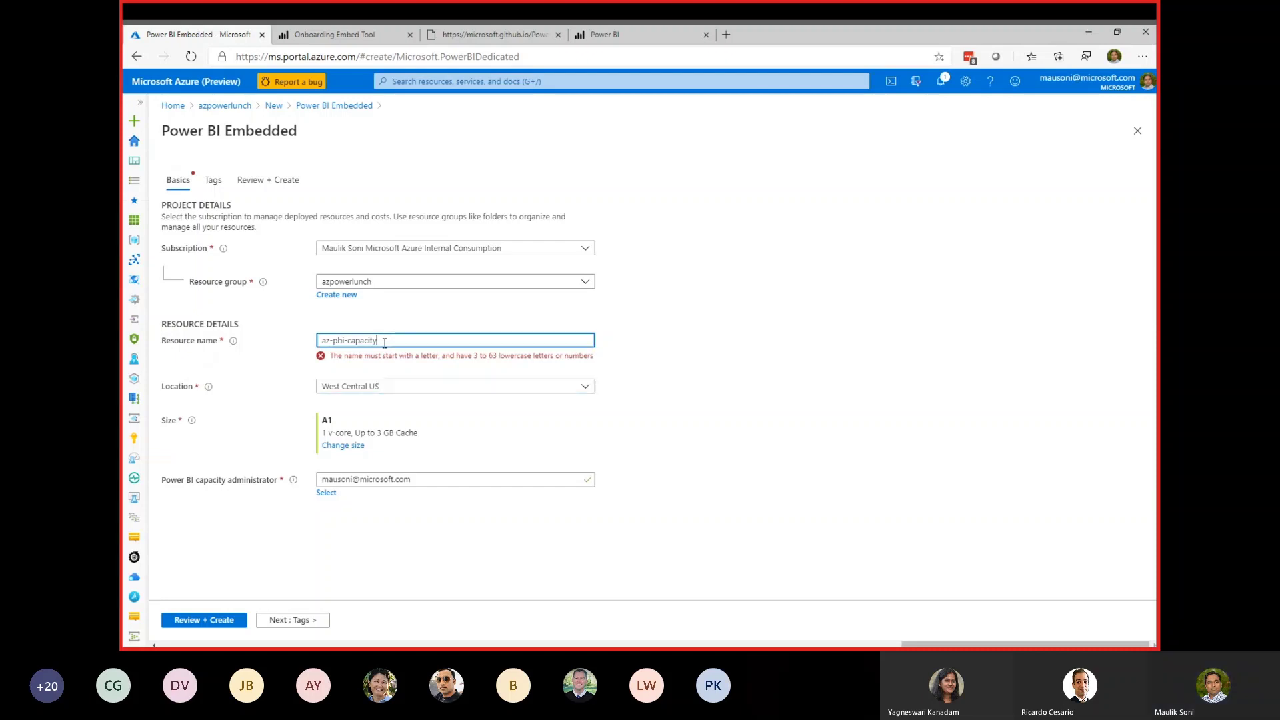
{"action": "key", "text": "Home"}
{"action": "key", "text": "Right"}
{"action": "key", "text": "Right"}
{"action": "key", "text": "Delete"}
{"action": "key", "text": "Delete"}
{"action": "key", "text": "End"}
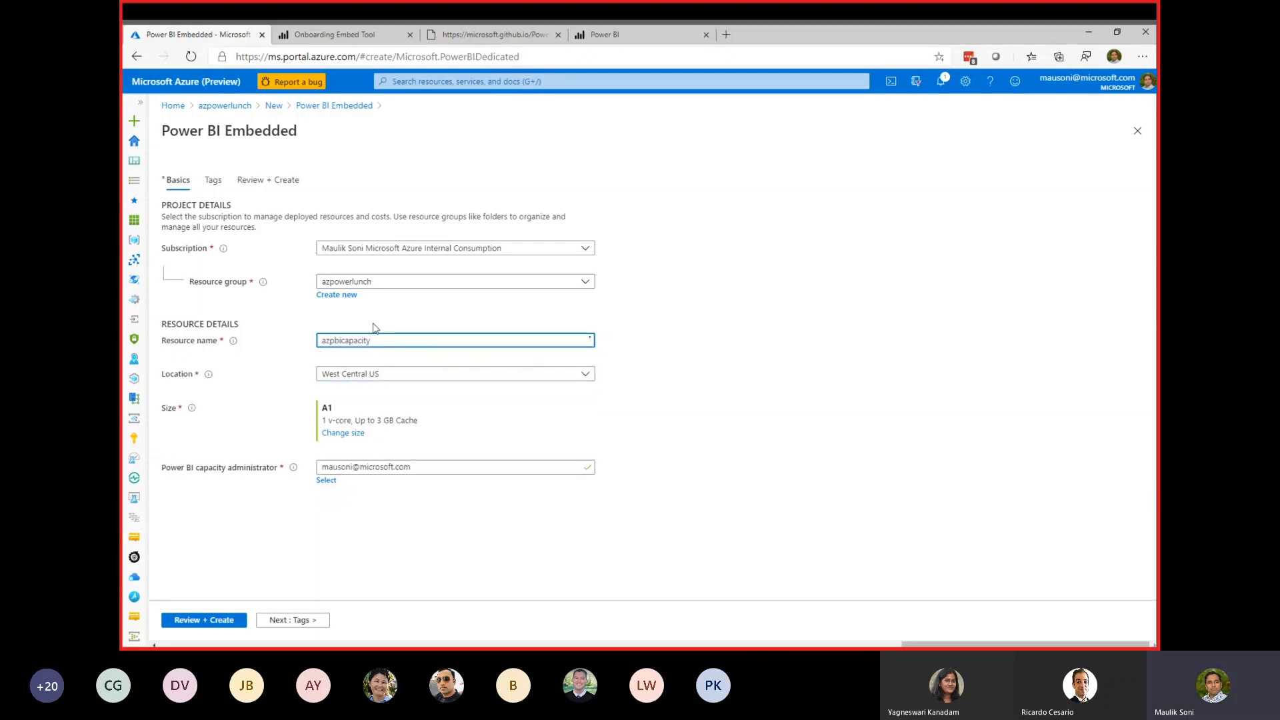
{"action": "left_click", "coordinate": [351, 378]}
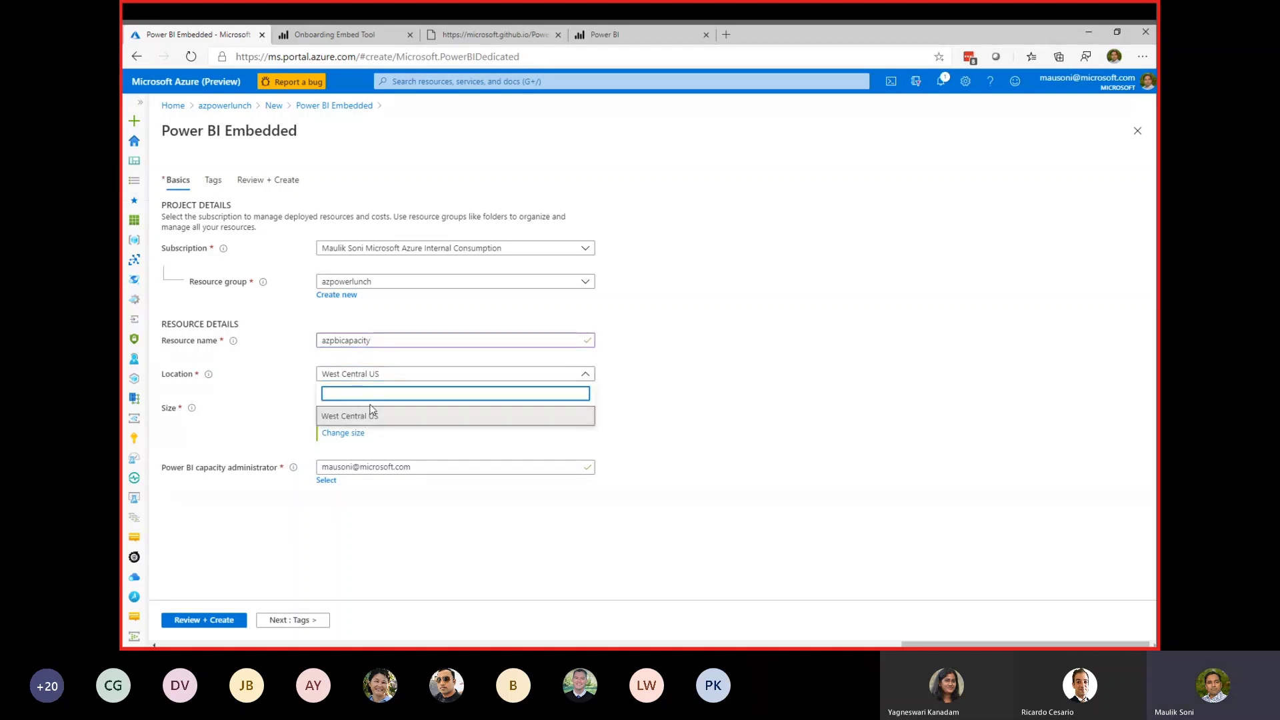
{"action": "left_click", "coordinate": [392, 418]}
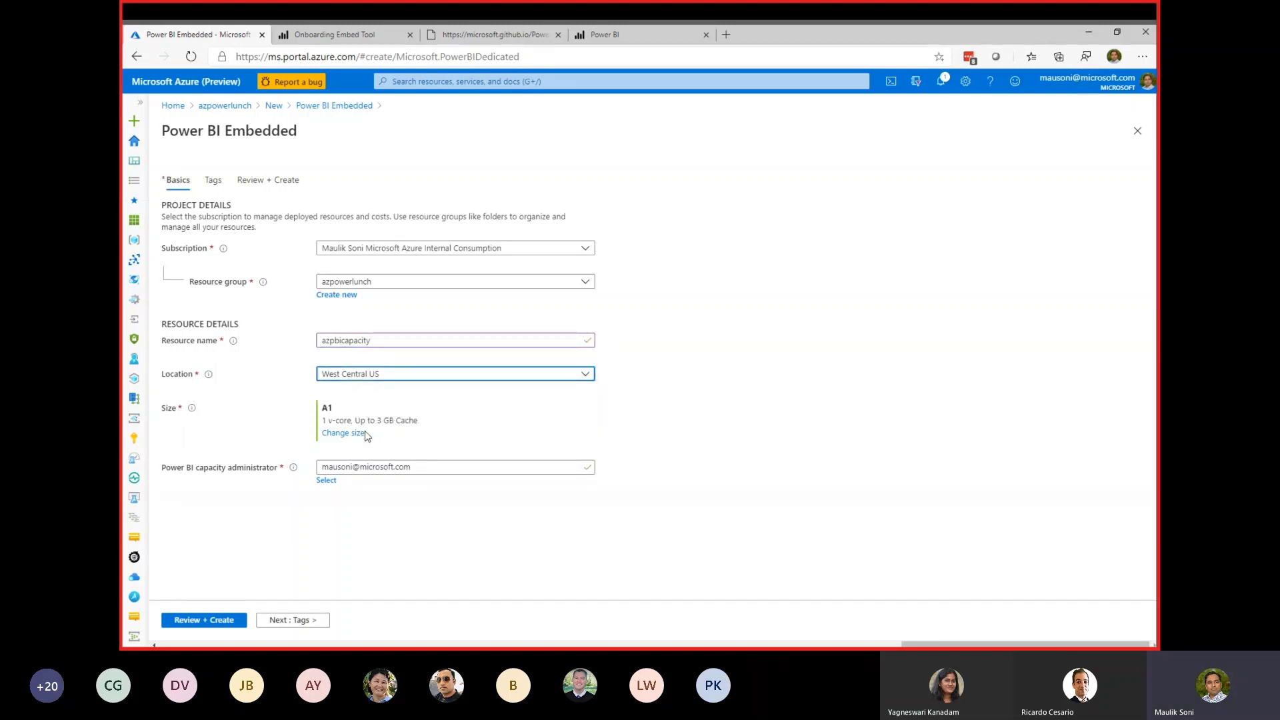
{"action": "mouse_move", "coordinate": [194, 413]}
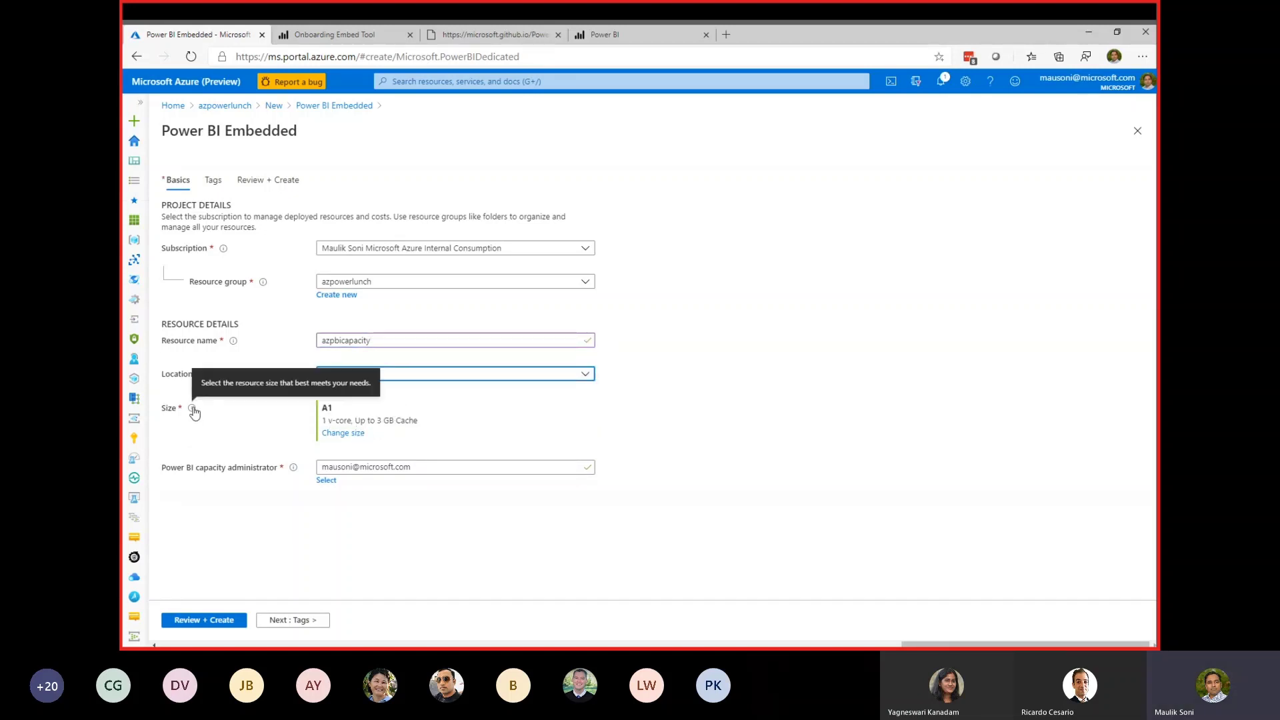
{"action": "left_click", "coordinate": [353, 434]}
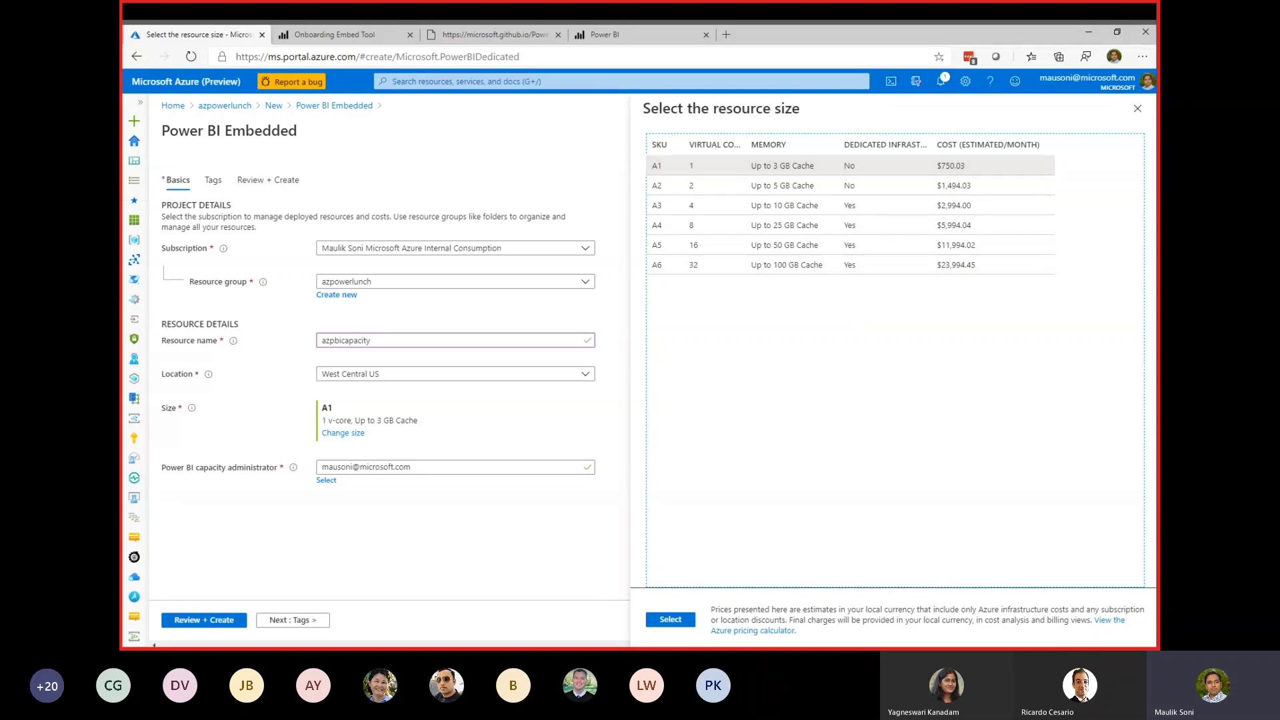
{"action": "left_click", "coordinate": [670, 620]}
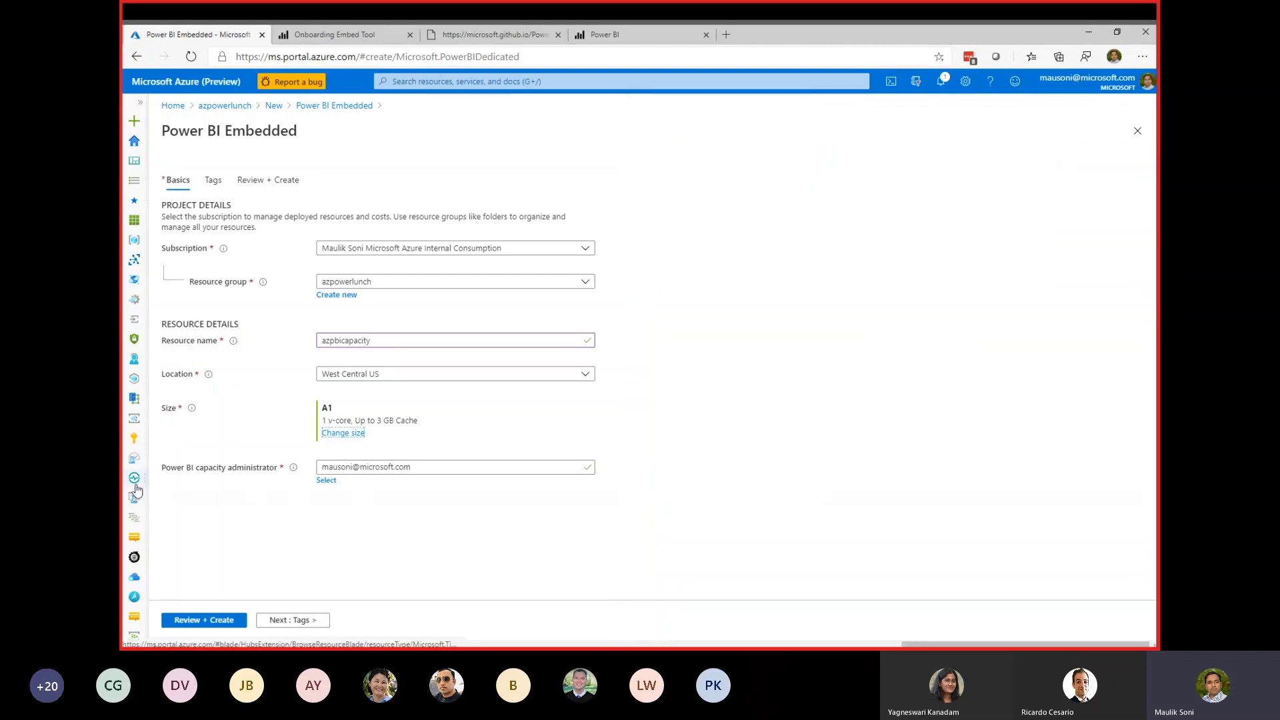
Highlight the capacity administrator, then review and deploy the azpbicapacity capacity
{"action": "left_click", "coordinate": [379, 466]}
{"action": "left_click_drag", "start_coordinate": [447, 469], "coordinate": [317, 468]}
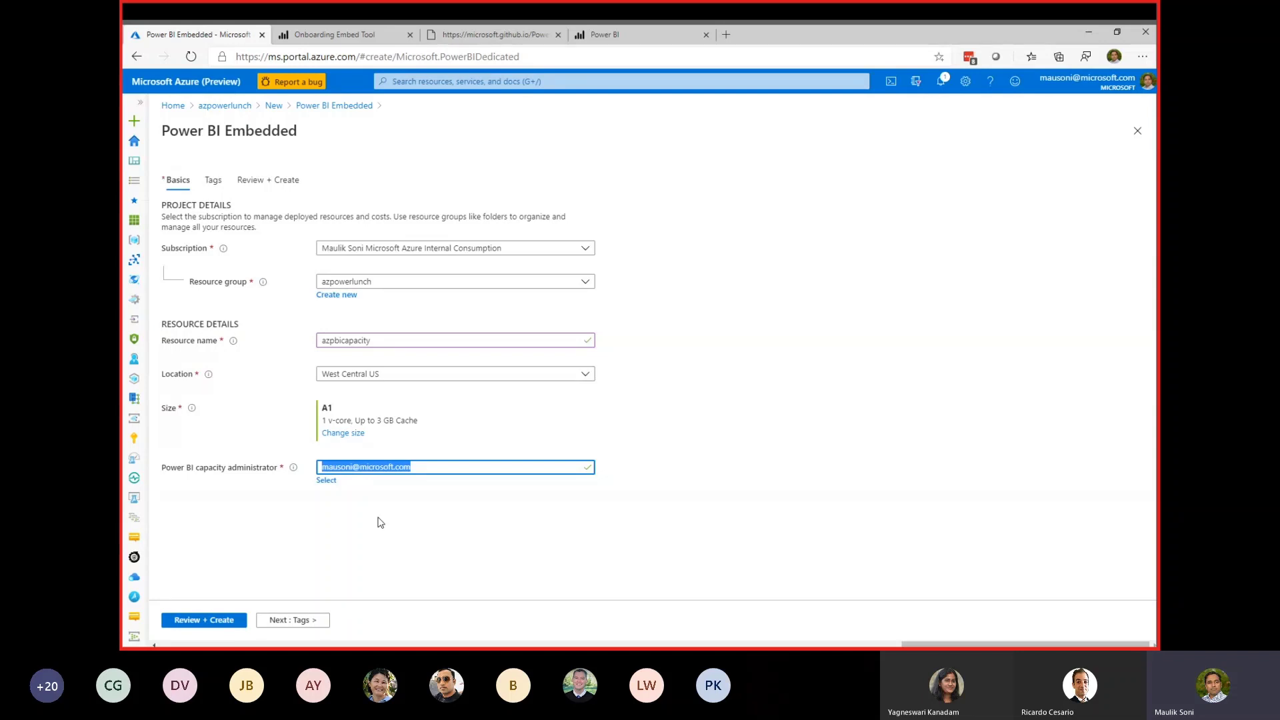
{"action": "left_click", "coordinate": [211, 625]}
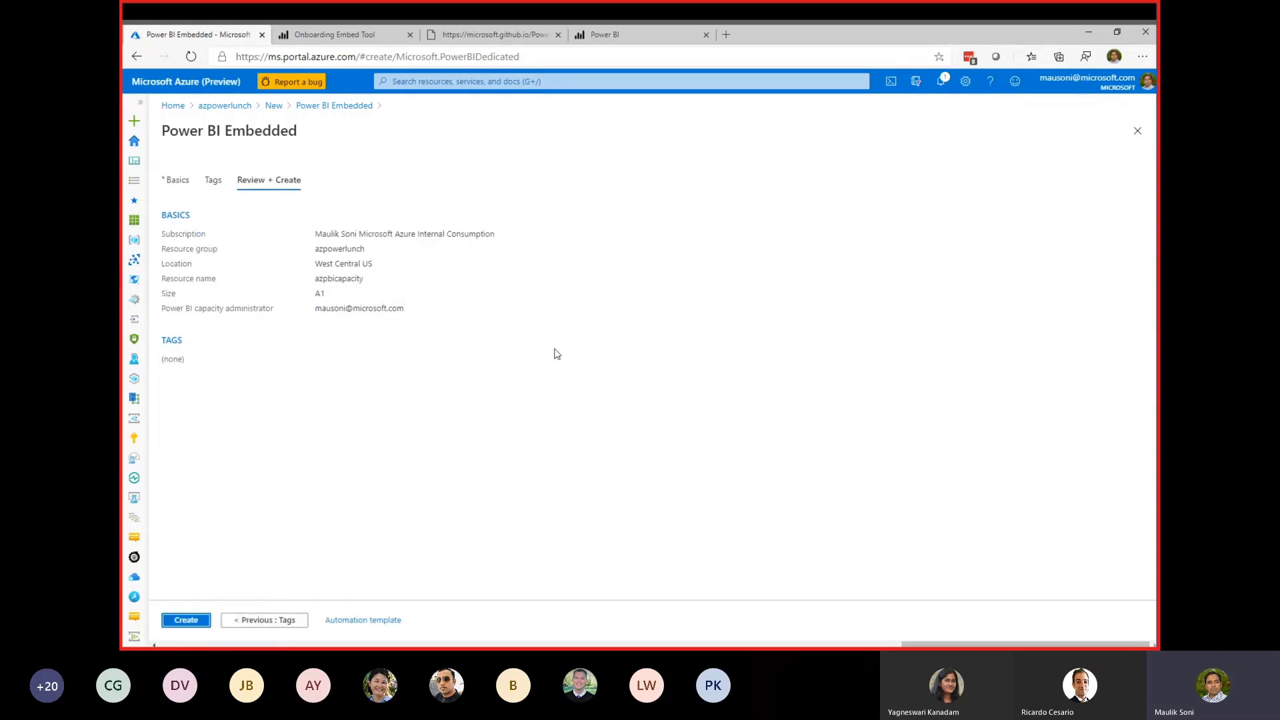
{"action": "left_click", "coordinate": [185, 620]}
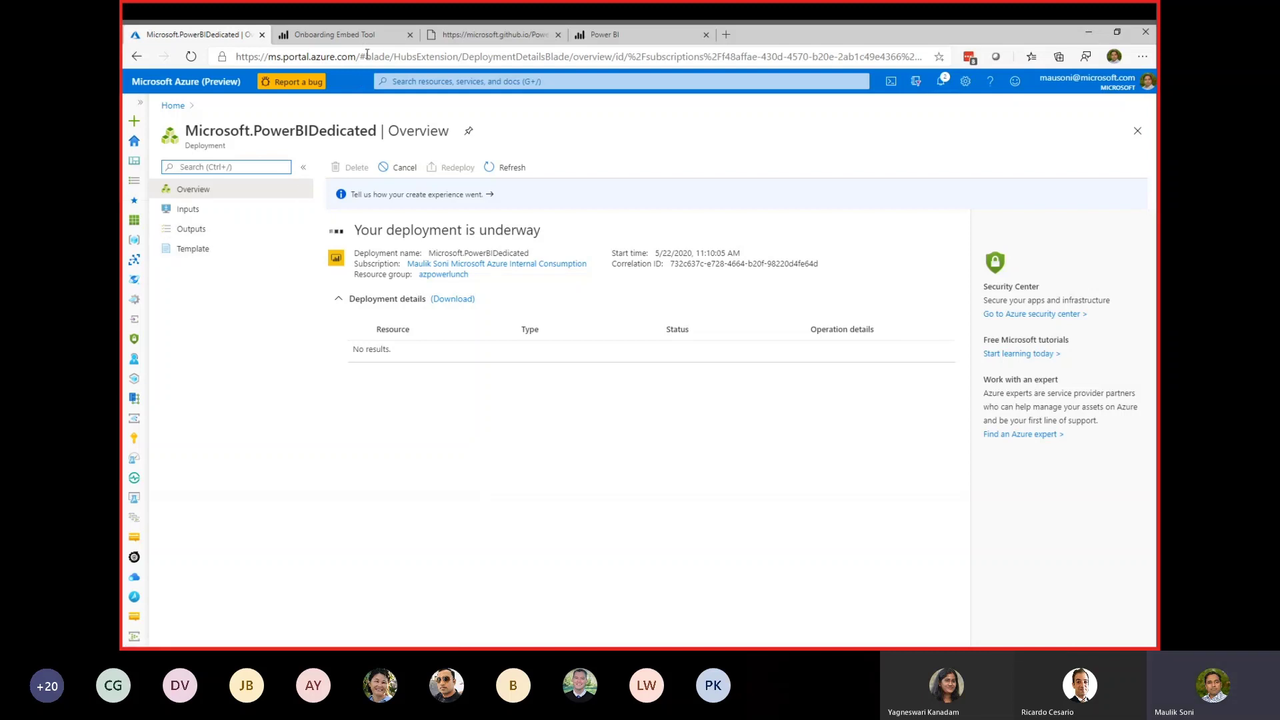
Switch to the Onboarding Embed Tool tab at app.powerbi.com/embedsetup
{"action": "left_click", "coordinate": [346, 34]}
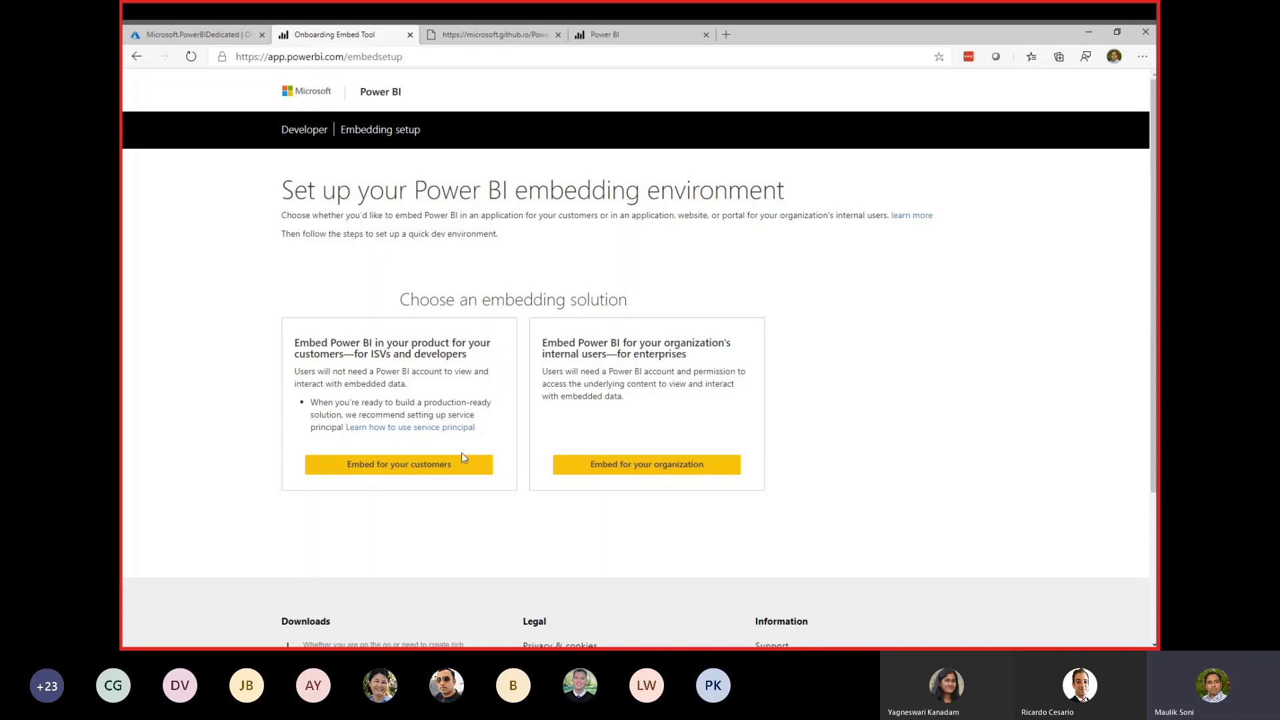
Choose embedding for your customers and highlight the Azure AD wording in the registration description
{"action": "left_click", "coordinate": [400, 474]}
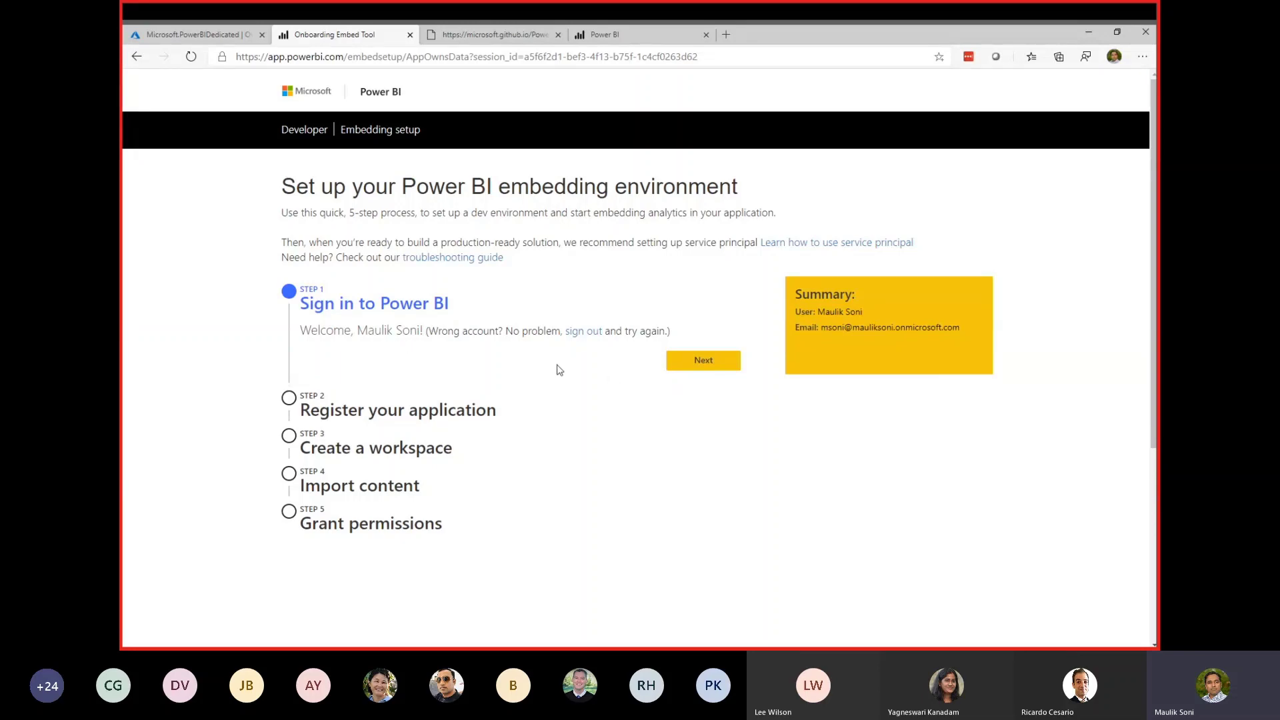
{"action": "left_click", "coordinate": [701, 371]}
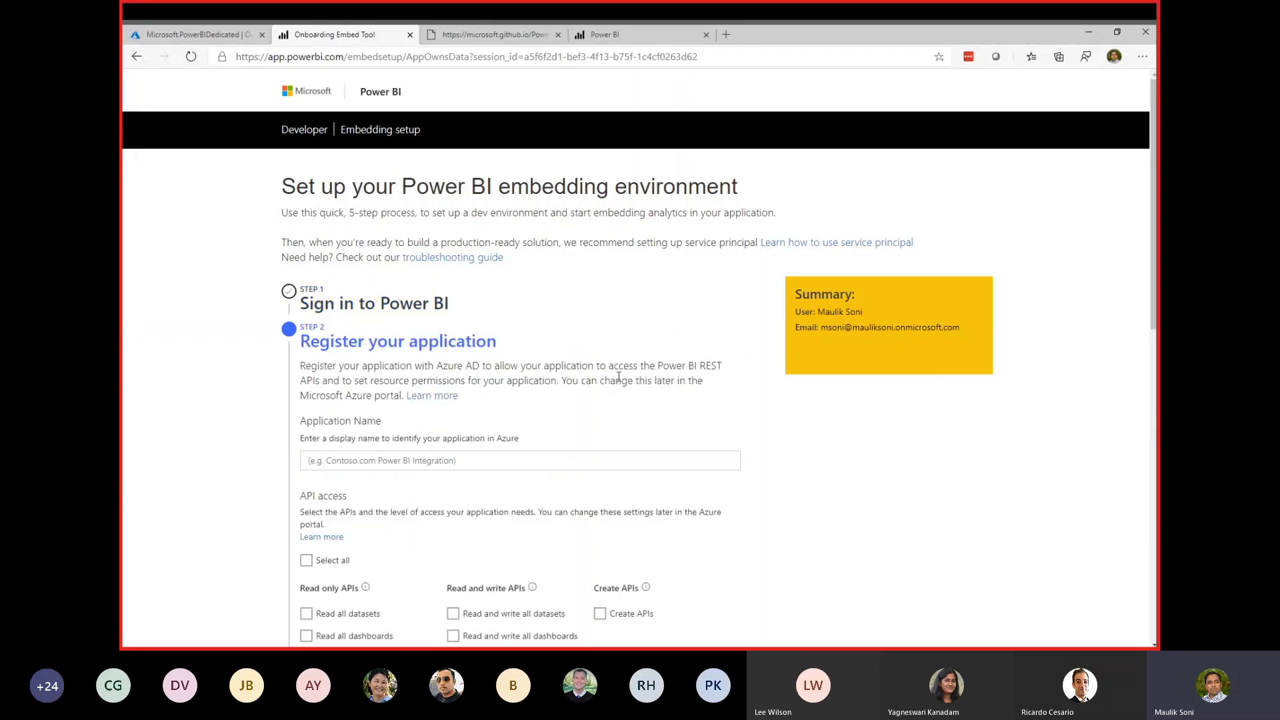
{"action": "scroll", "coordinate": [619, 377], "scroll_direction": "down", "scroll_amount": 3}
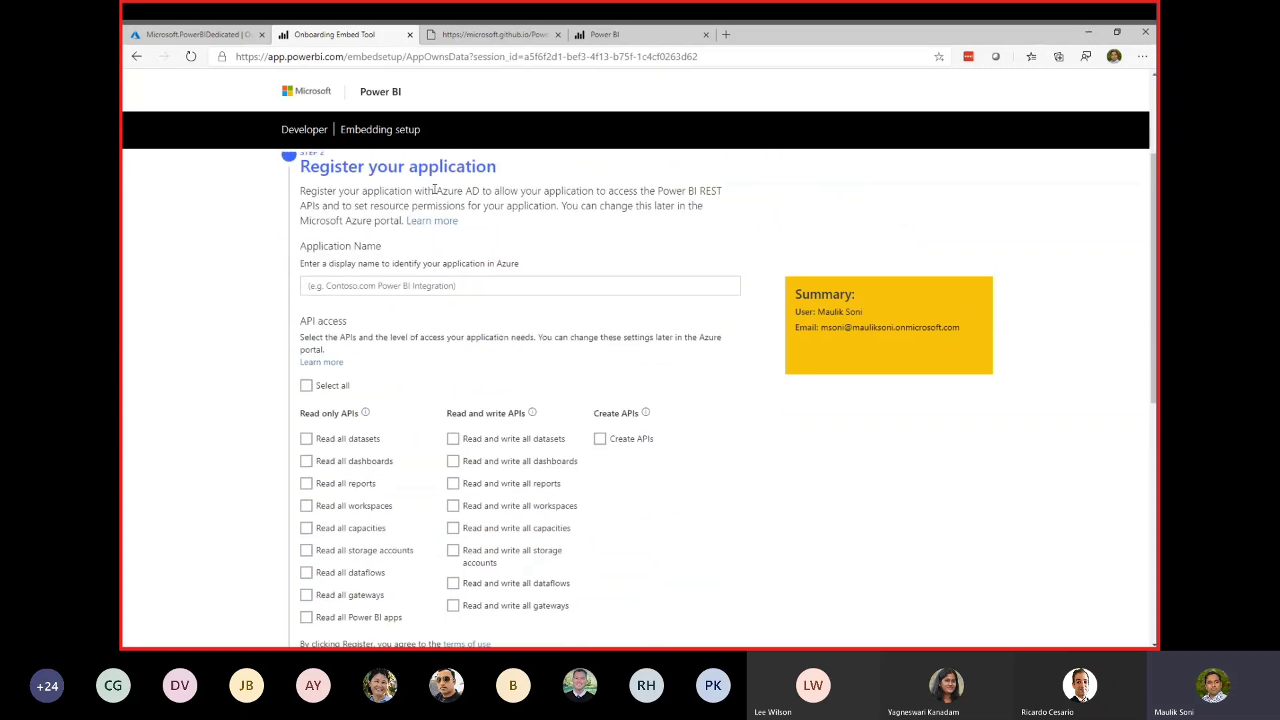
{"action": "left_click_drag", "start_coordinate": [437, 190], "coordinate": [480, 193]}
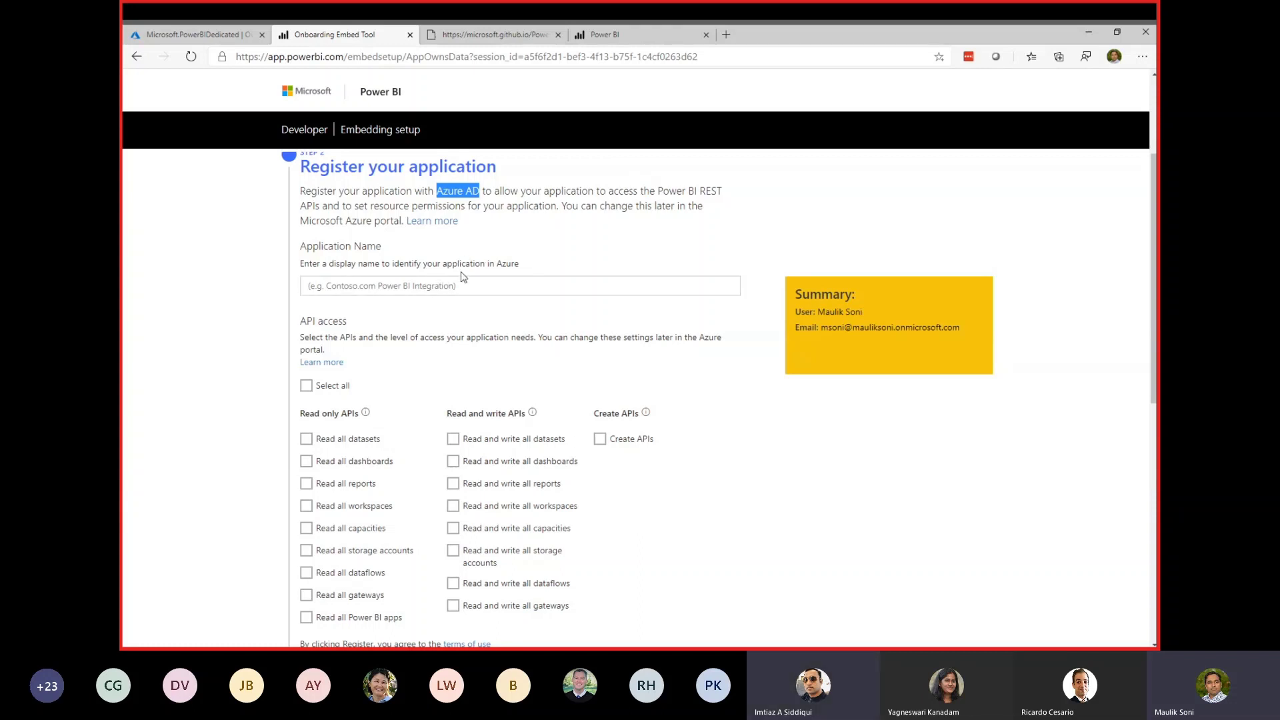
Name the application 'demoapppbipowerlunch' and select all API permissions
{"action": "left_click", "coordinate": [391, 285]}
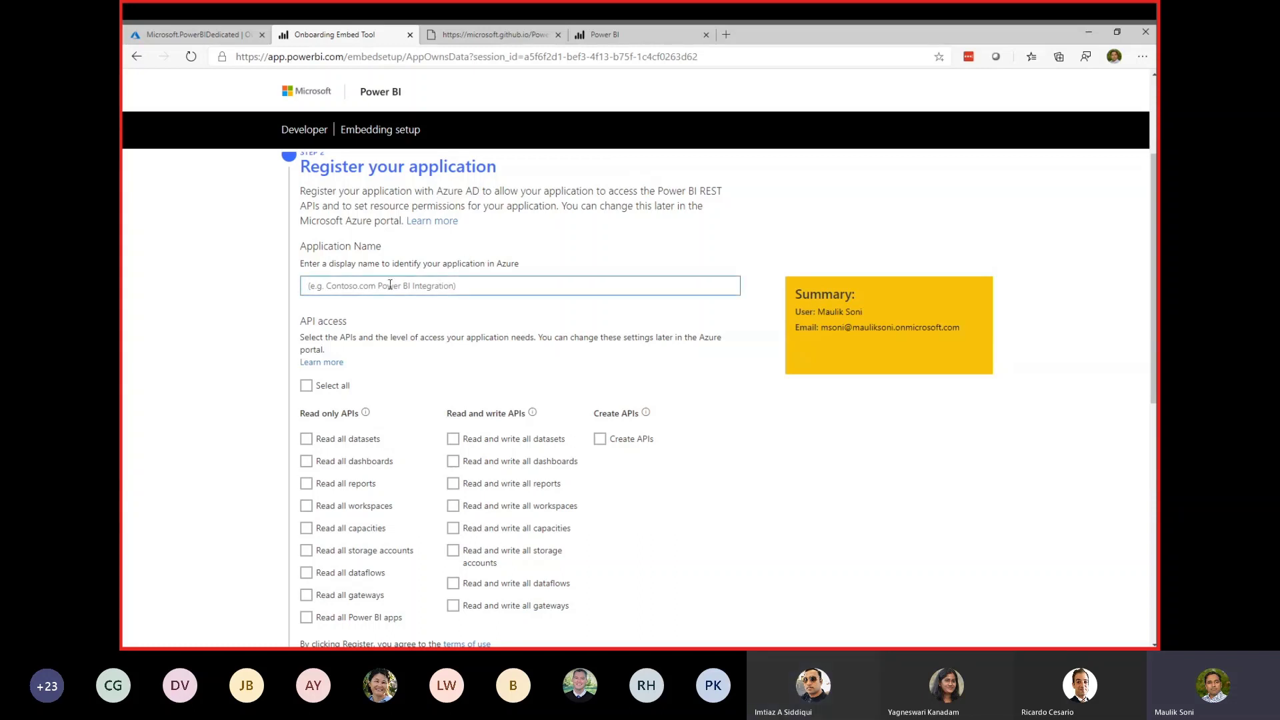
{"action": "type", "text": "demoapp"}
{"action": "key", "text": "BackSpace"}
{"action": "type", "text": "pbipowerlunch"}
{"action": "left_click", "coordinate": [306, 385]}
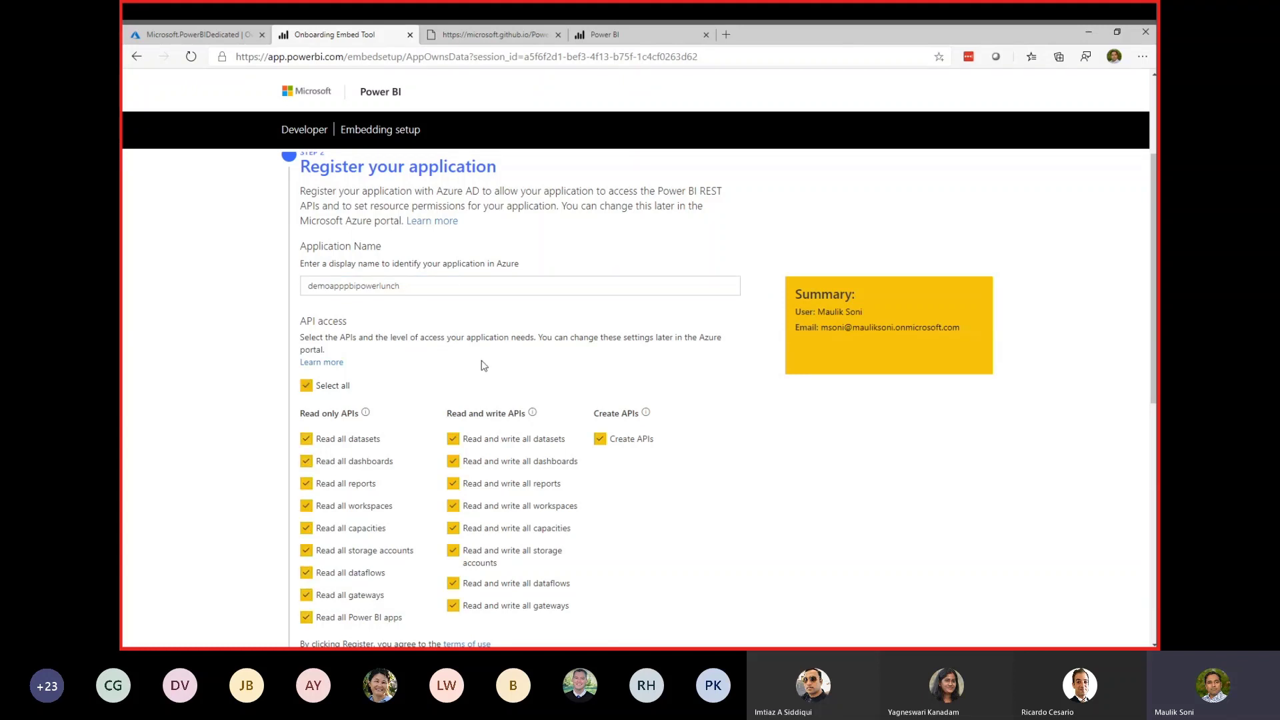
{"action": "scroll", "coordinate": [487, 310], "scroll_direction": "down", "scroll_amount": 1}
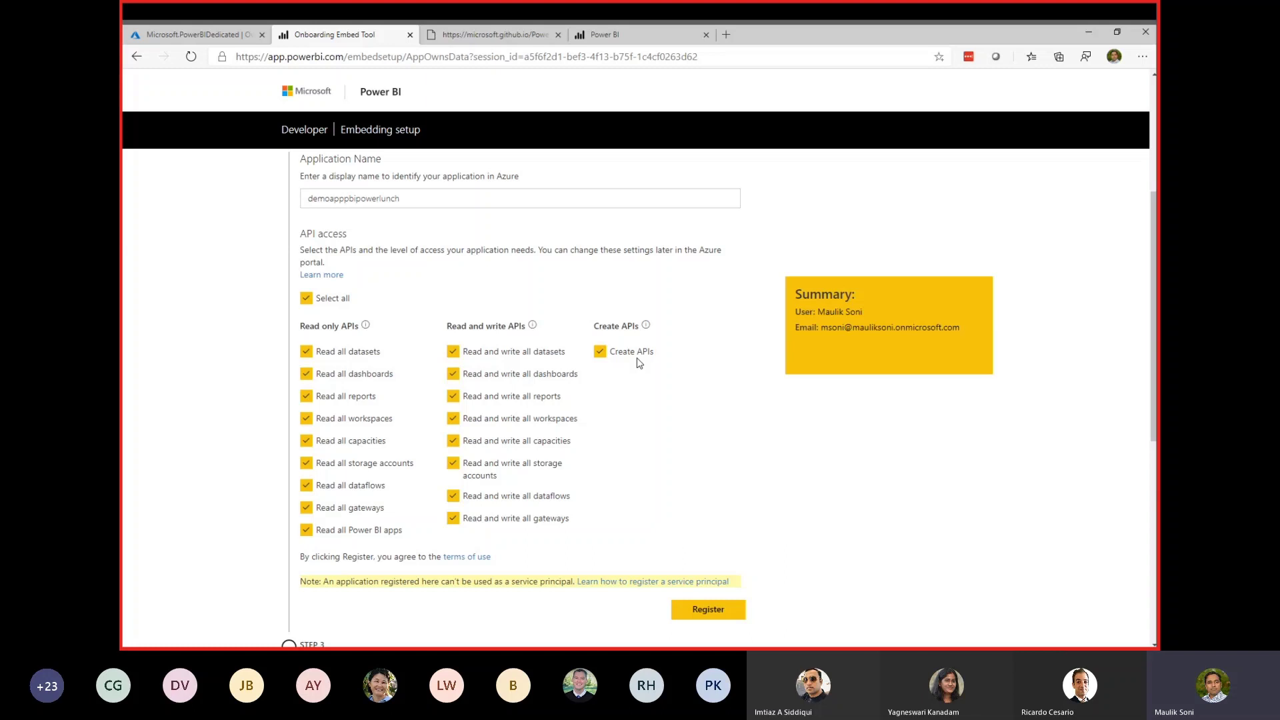
{"action": "scroll", "coordinate": [587, 440], "scroll_direction": "down", "scroll_amount": 3}
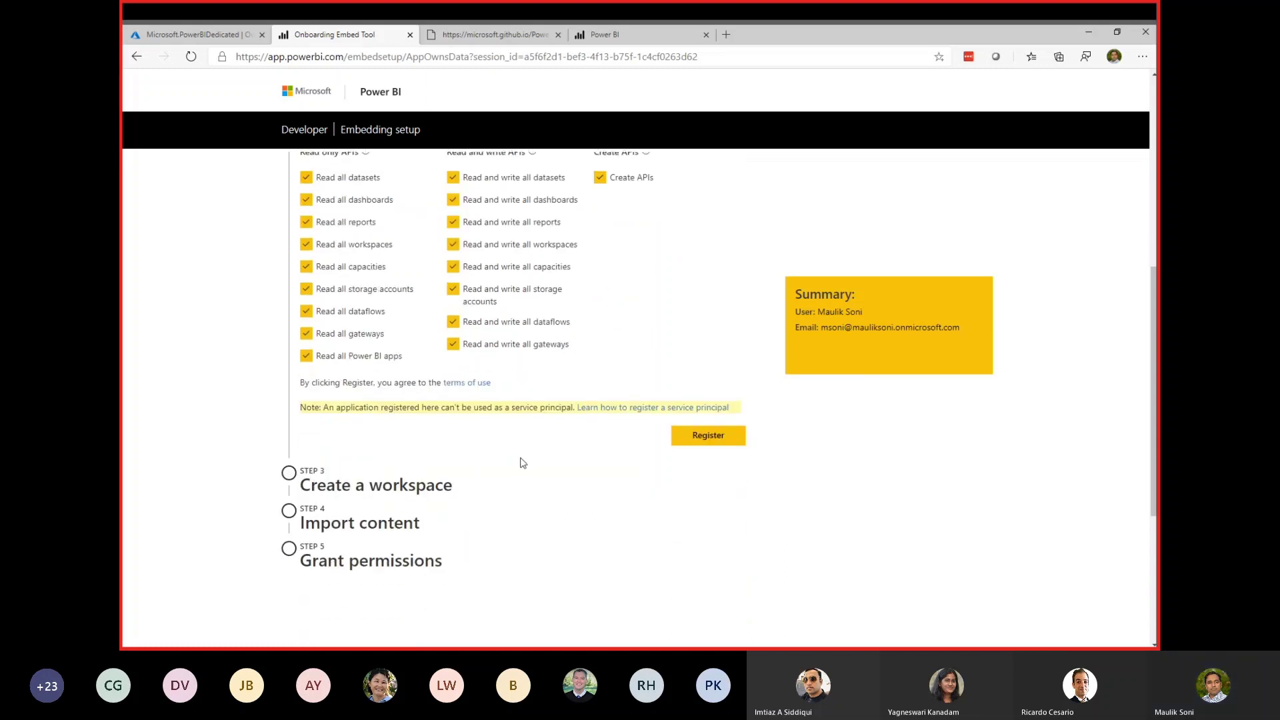
Register the application and enter 'newworkspace1' as the workspace name
{"action": "left_click", "coordinate": [709, 445]}
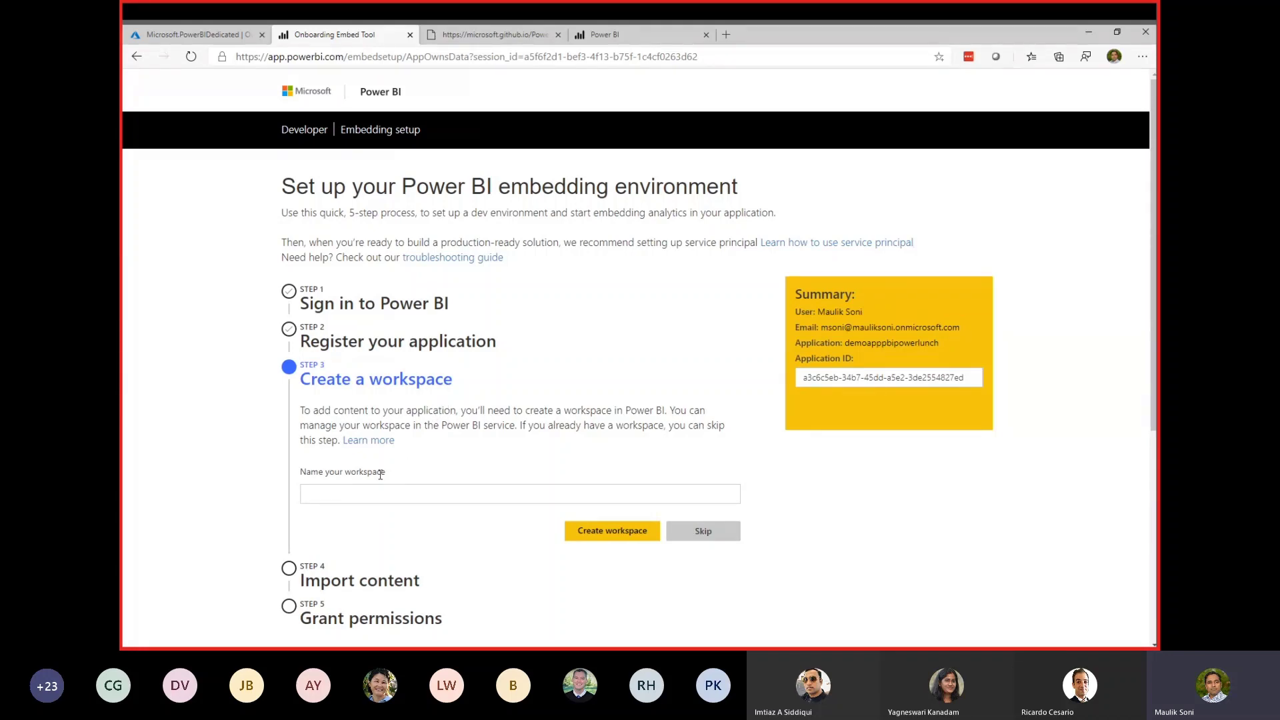
{"action": "left_click", "coordinate": [359, 491]}
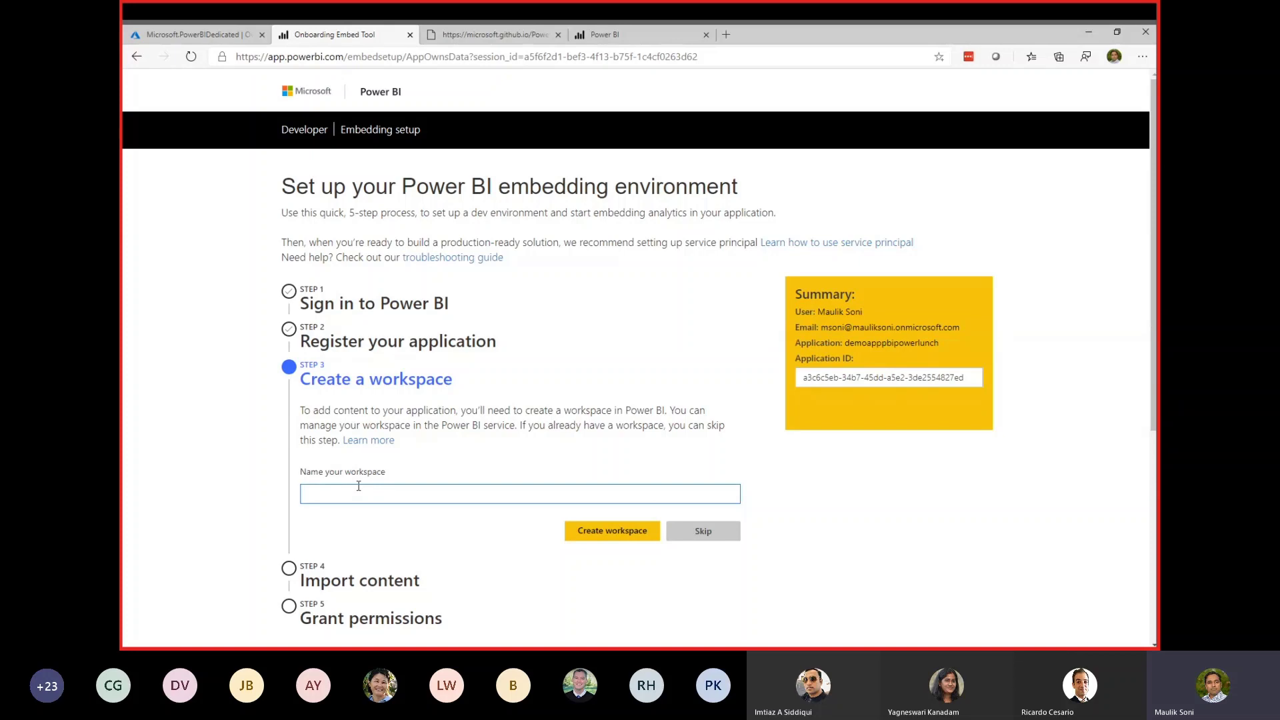
{"action": "type", "text": "newworkspace1"}
Create workspace newworkspace1 and import the sample Power BI report
{"action": "left_click", "coordinate": [621, 531]}
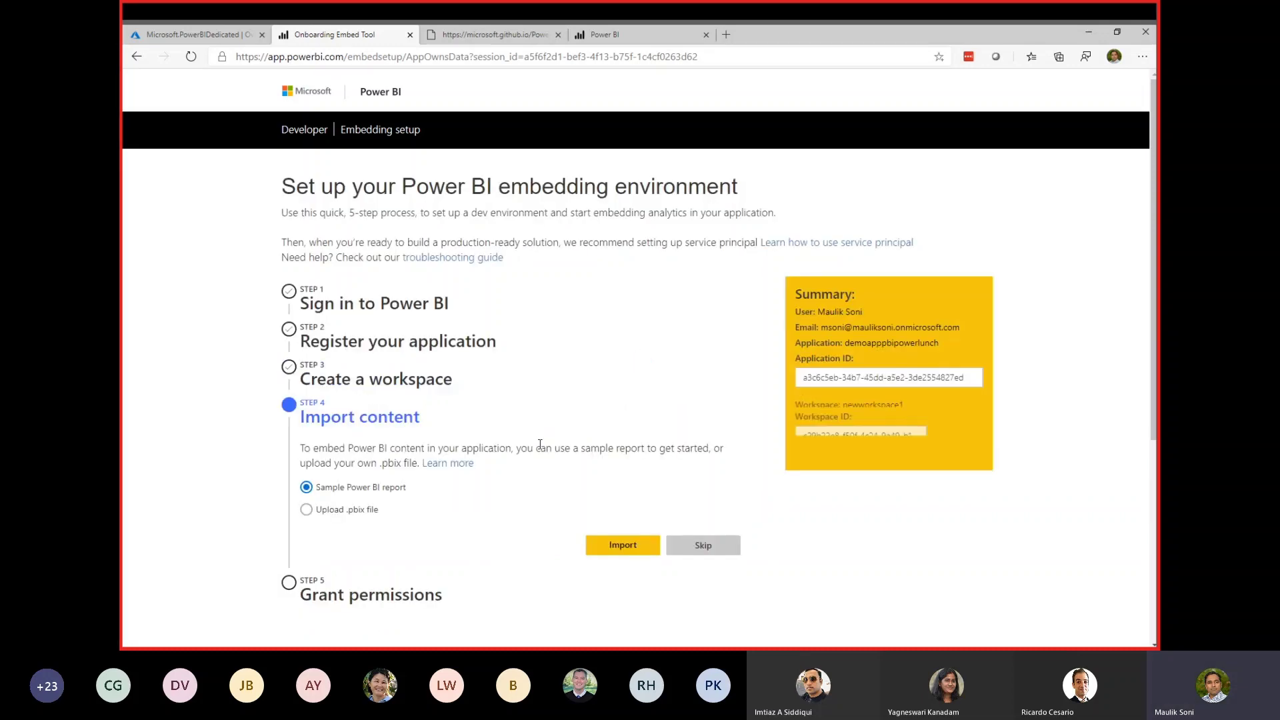
{"action": "scroll", "coordinate": [551, 369], "scroll_direction": "down", "scroll_amount": 2}
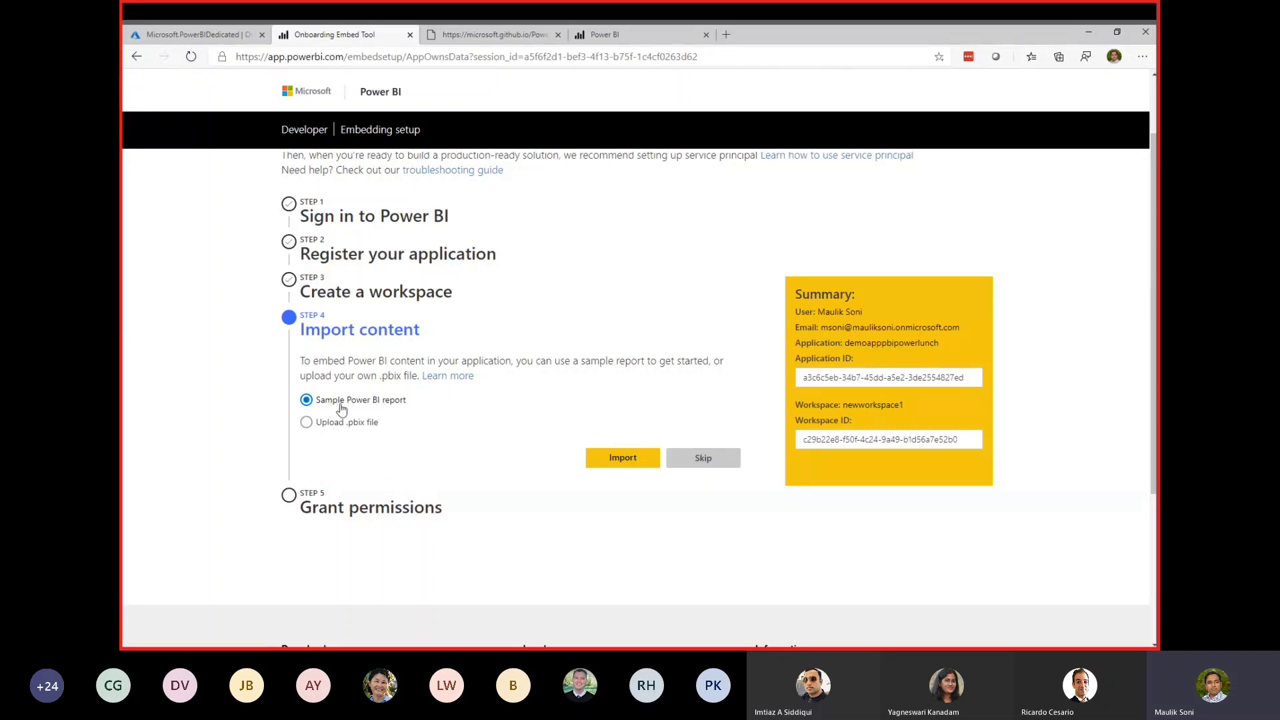
{"action": "left_click", "coordinate": [616, 466]}
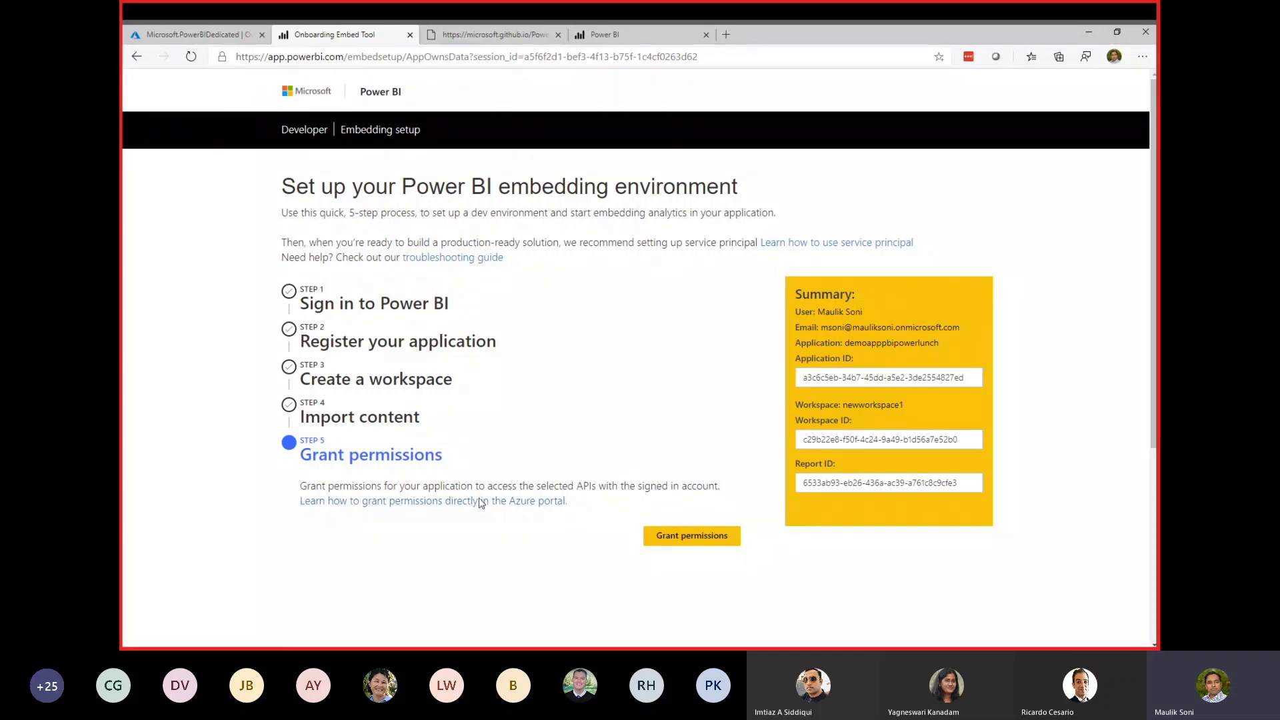
Grant the app its requested Power BI API permissions using the signed-in work account
{"action": "left_click", "coordinate": [687, 538]}
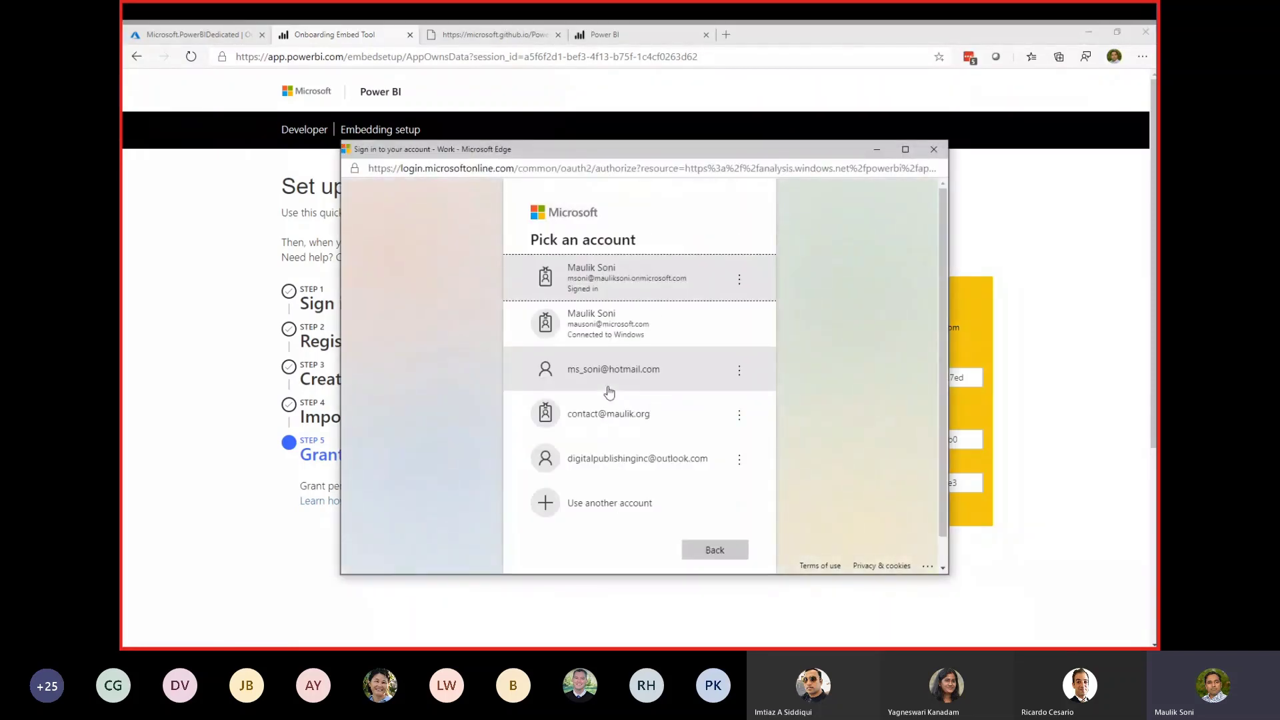
{"action": "left_click", "coordinate": [655, 280]}
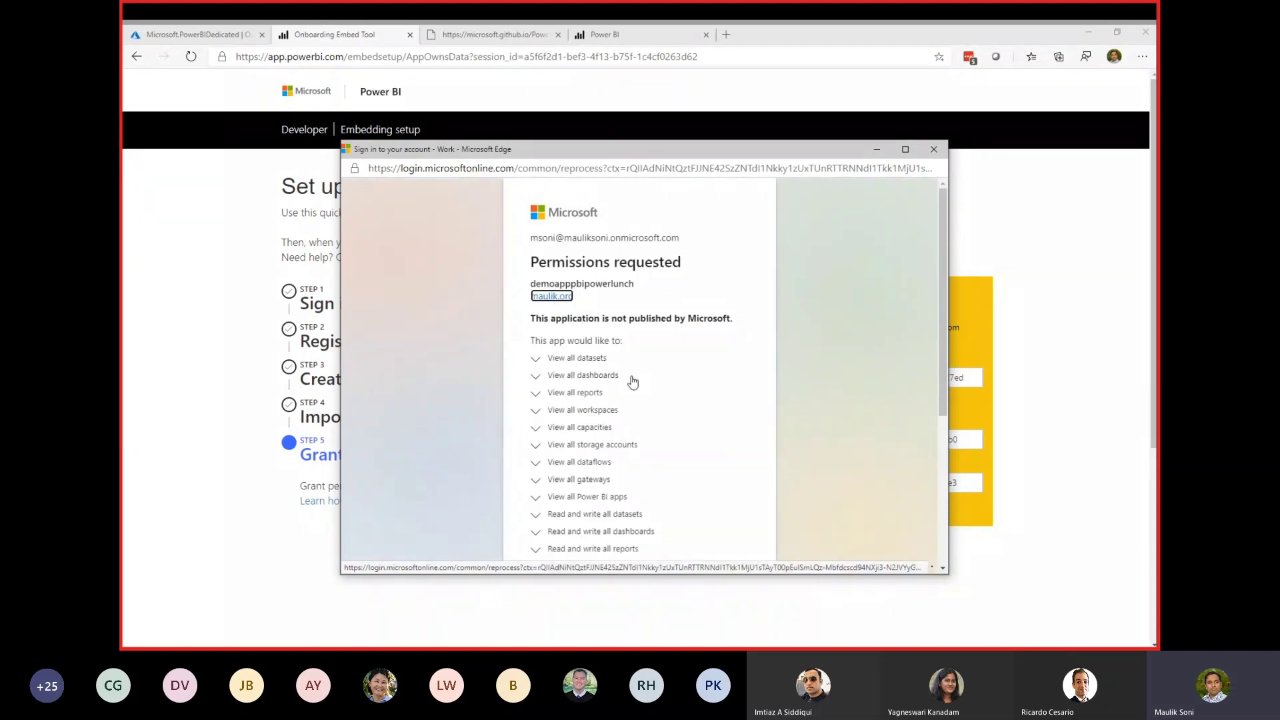
{"action": "scroll", "coordinate": [645, 387], "scroll_direction": "down", "scroll_amount": 1}
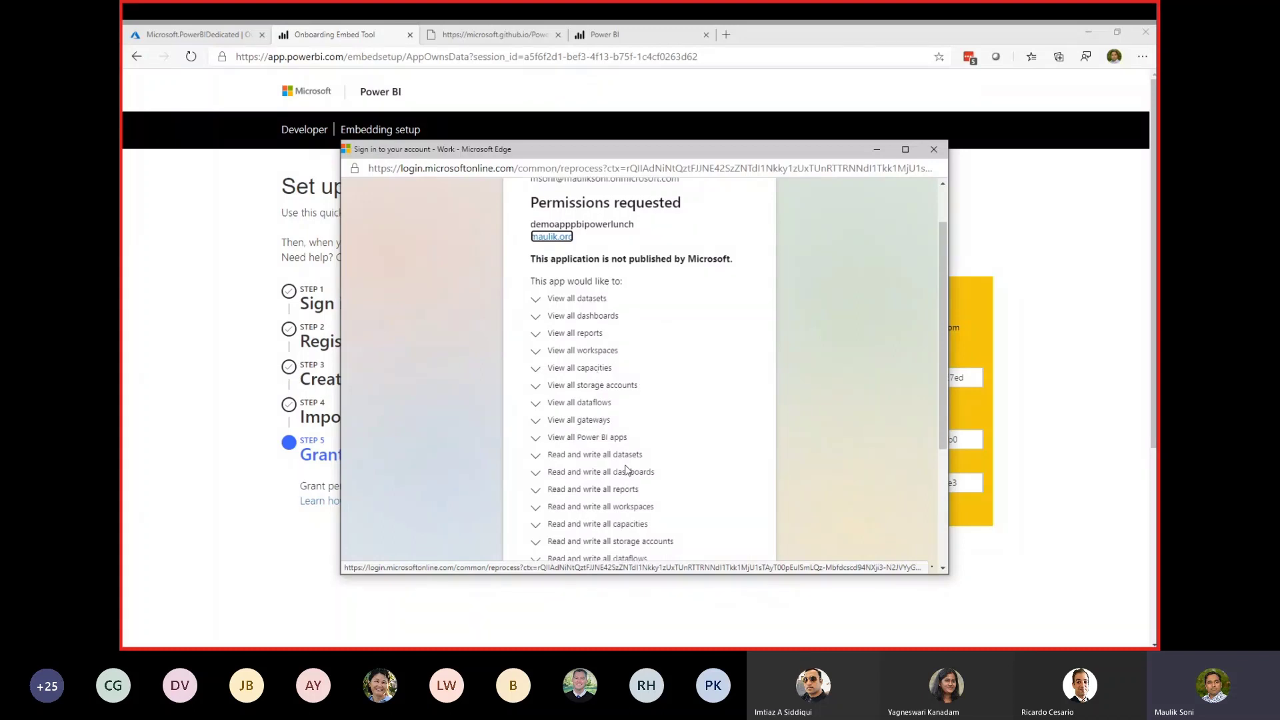
{"action": "scroll", "coordinate": [627, 470], "scroll_direction": "down", "scroll_amount": 3}
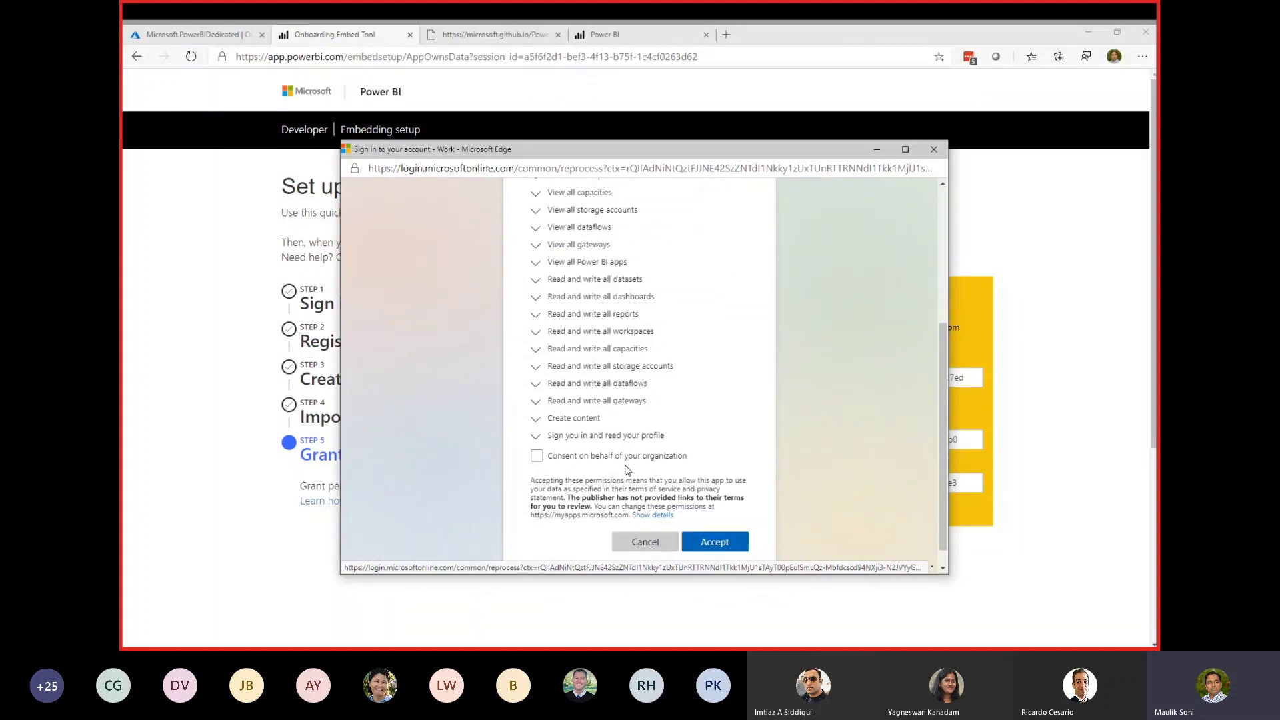
{"action": "left_click", "coordinate": [714, 545]}
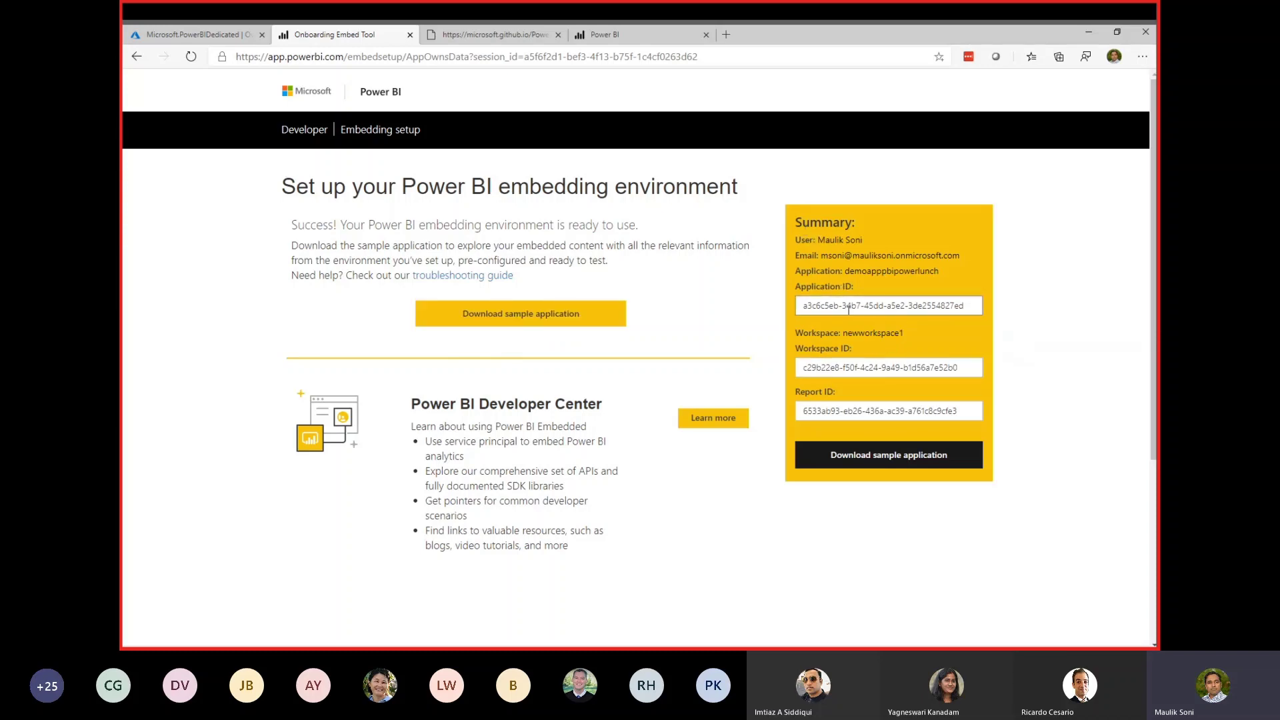
Highlight the Application ID, workspace newworkspace1, Workspace ID and Report ID in the summary
{"action": "left_click_drag", "start_coordinate": [797, 286], "coordinate": [861, 297]}
{"action": "left_click_drag", "start_coordinate": [844, 333], "coordinate": [908, 336]}
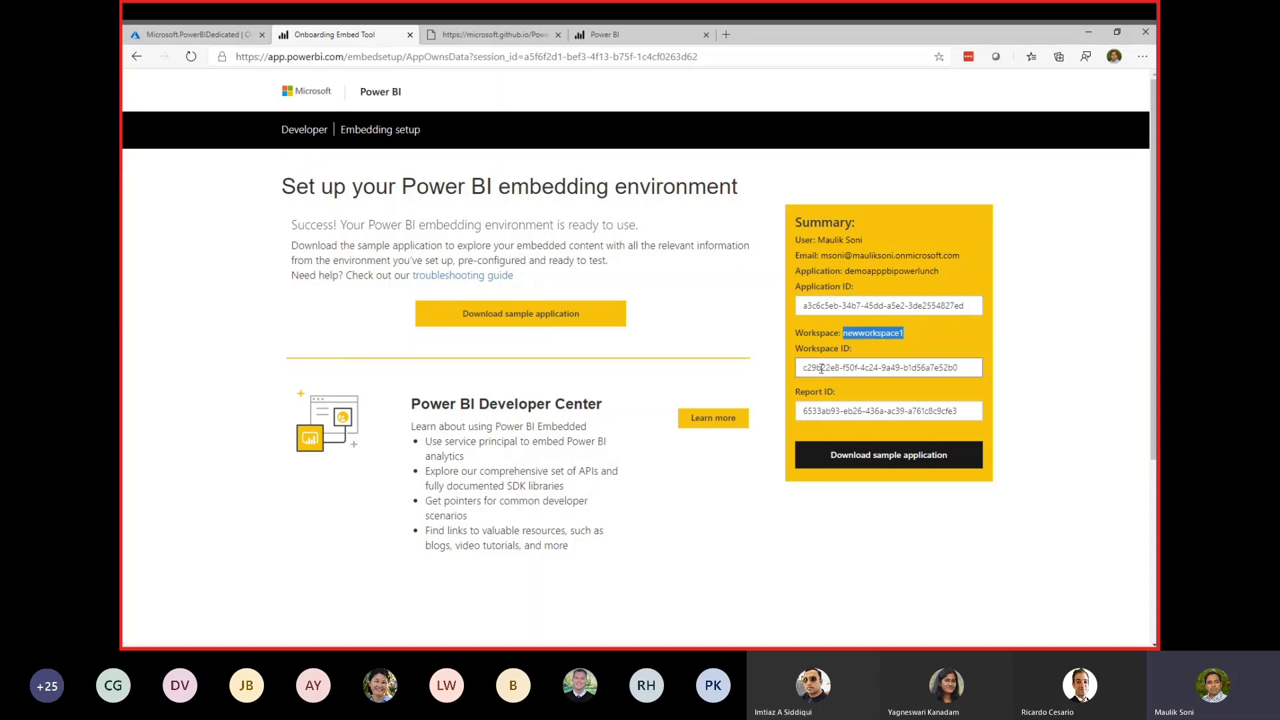
{"action": "left_click_drag", "start_coordinate": [803, 369], "coordinate": [959, 369]}
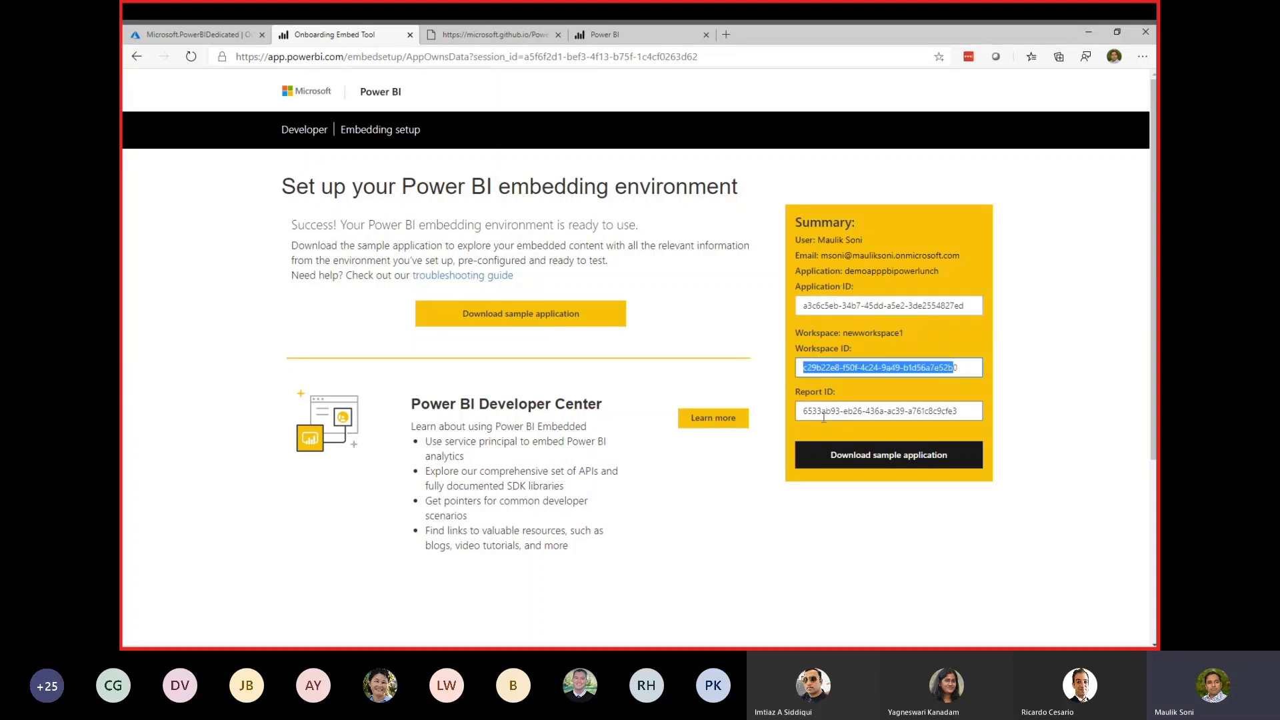
{"action": "left_click_drag", "start_coordinate": [803, 411], "coordinate": [971, 416]}
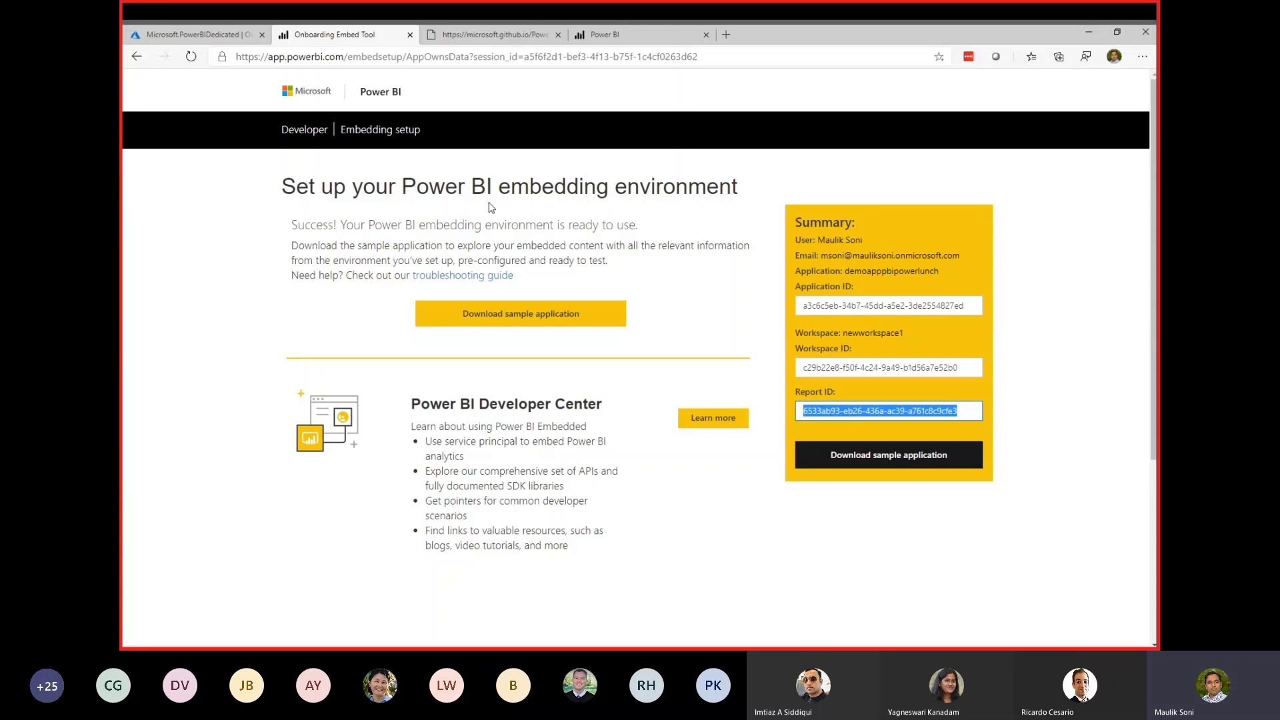
Open the Sample Report embedding sample in the Embedded Playground and review its code
{"action": "left_click", "coordinate": [511, 39]}
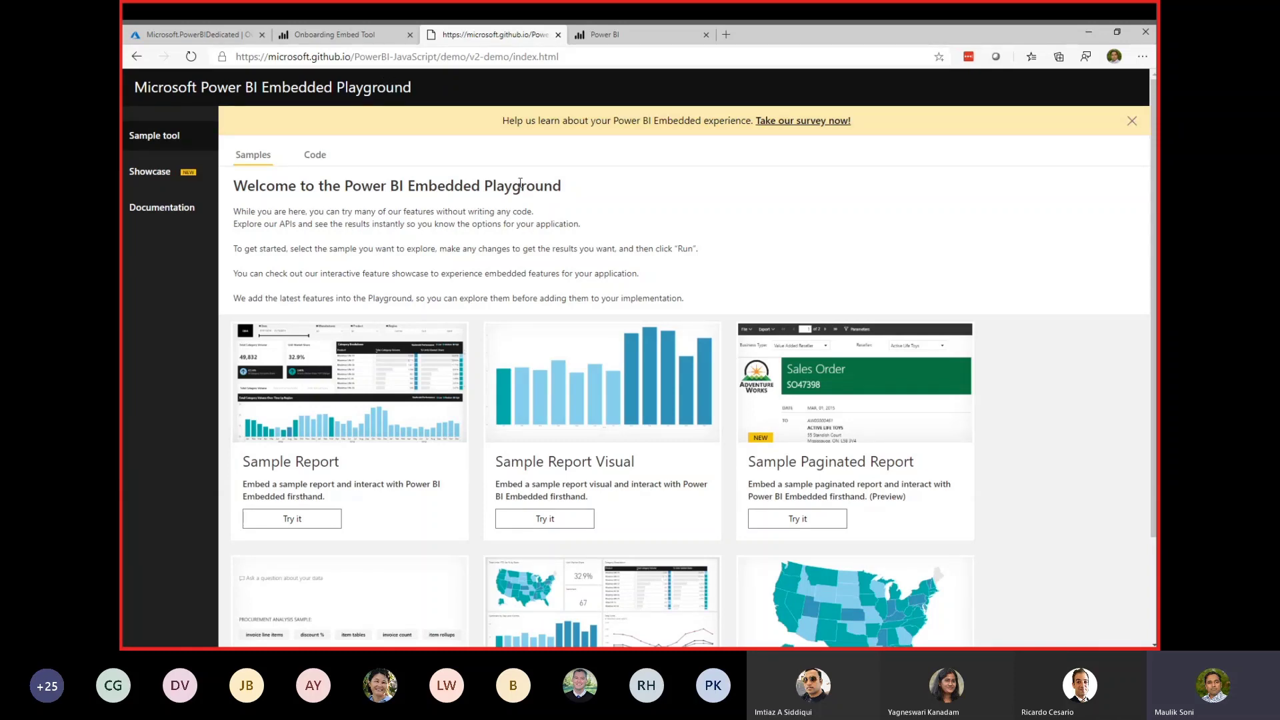
{"action": "scroll", "coordinate": [543, 207], "scroll_direction": "down", "scroll_amount": 1}
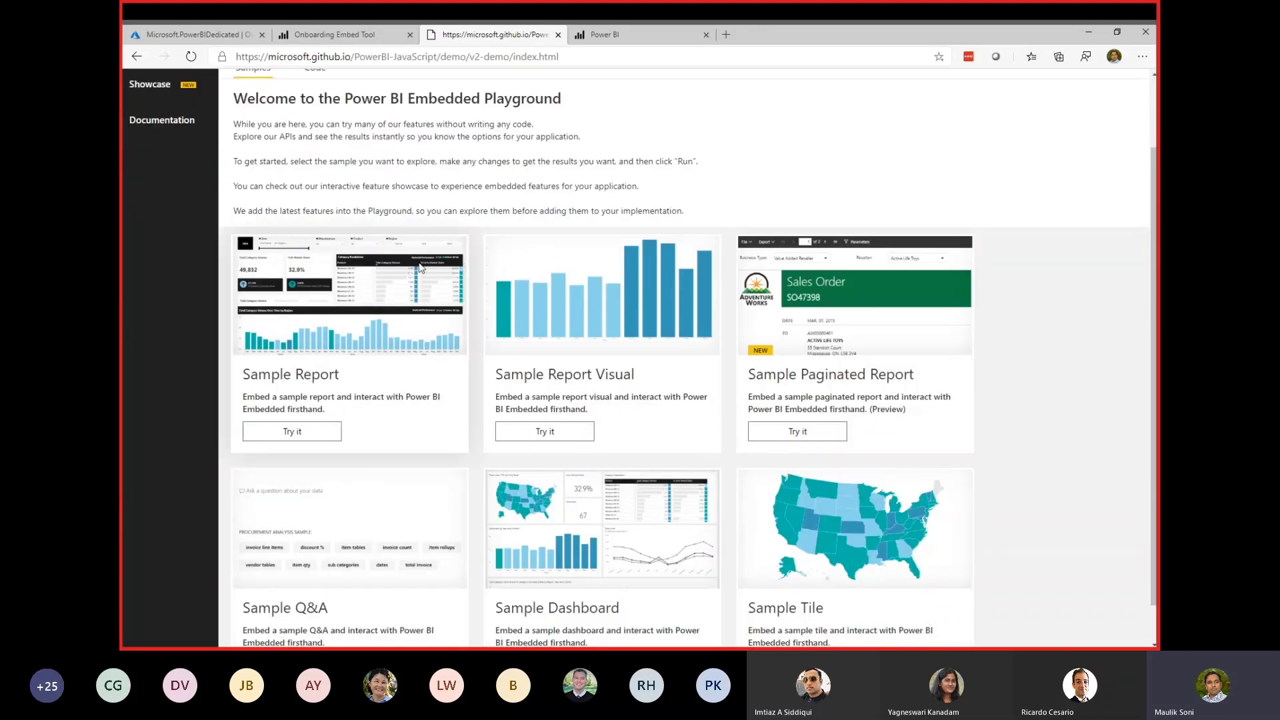
{"action": "left_click", "coordinate": [294, 434]}
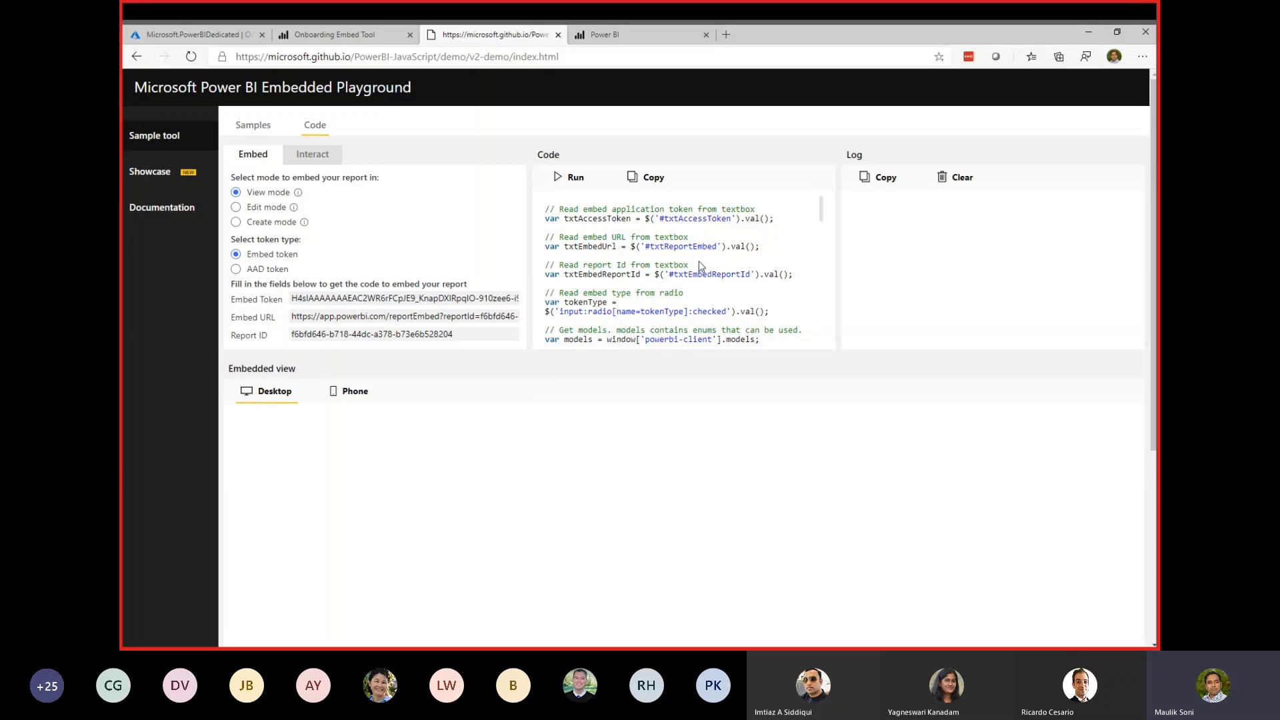
{"action": "left_click_drag", "start_coordinate": [822, 213], "coordinate": [851, 197]}
Run the embed code to show the report in view mode, then expand and collapse its Filters pane
{"action": "left_click", "coordinate": [564, 180]}
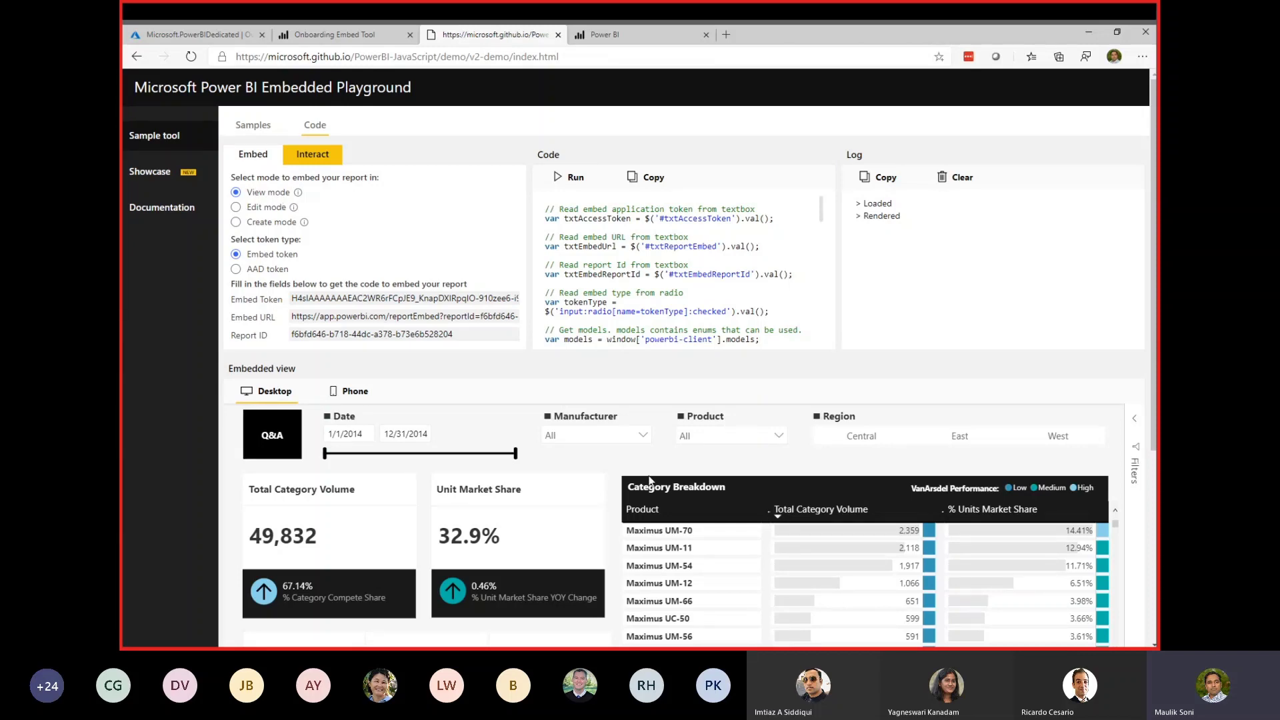
{"action": "left_click", "coordinate": [1133, 467]}
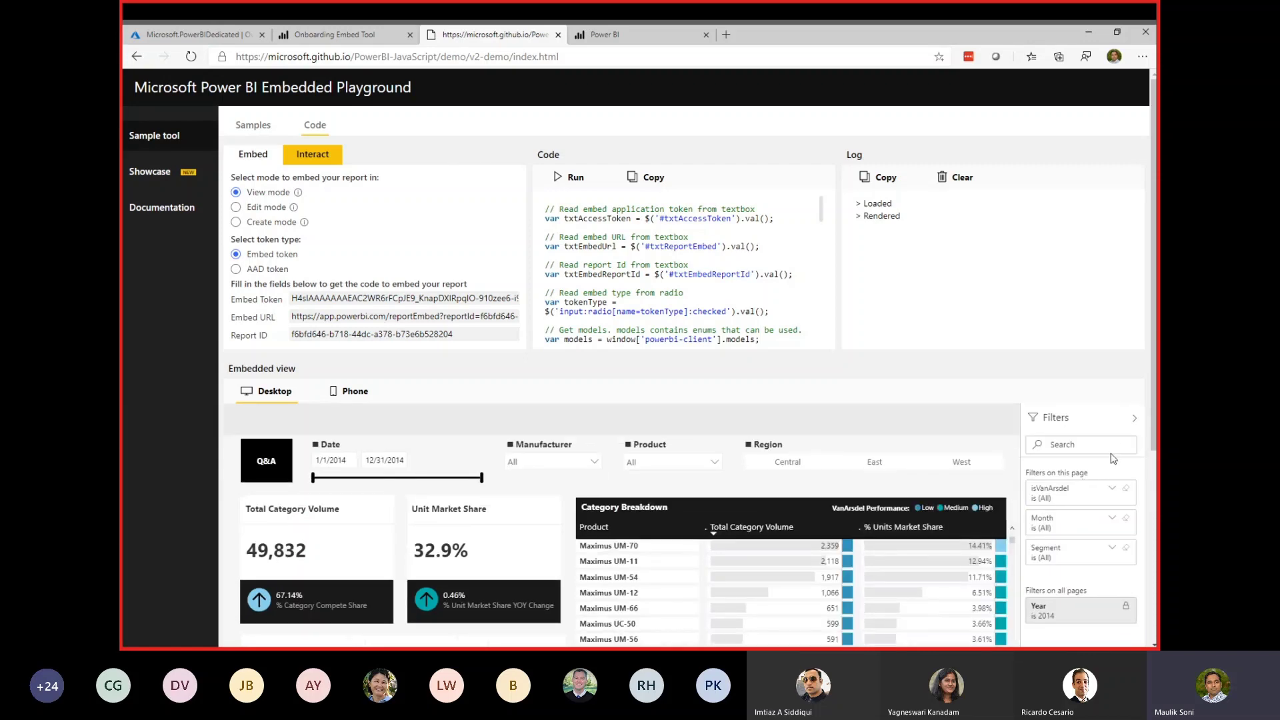
{"action": "left_click", "coordinate": [1134, 418]}
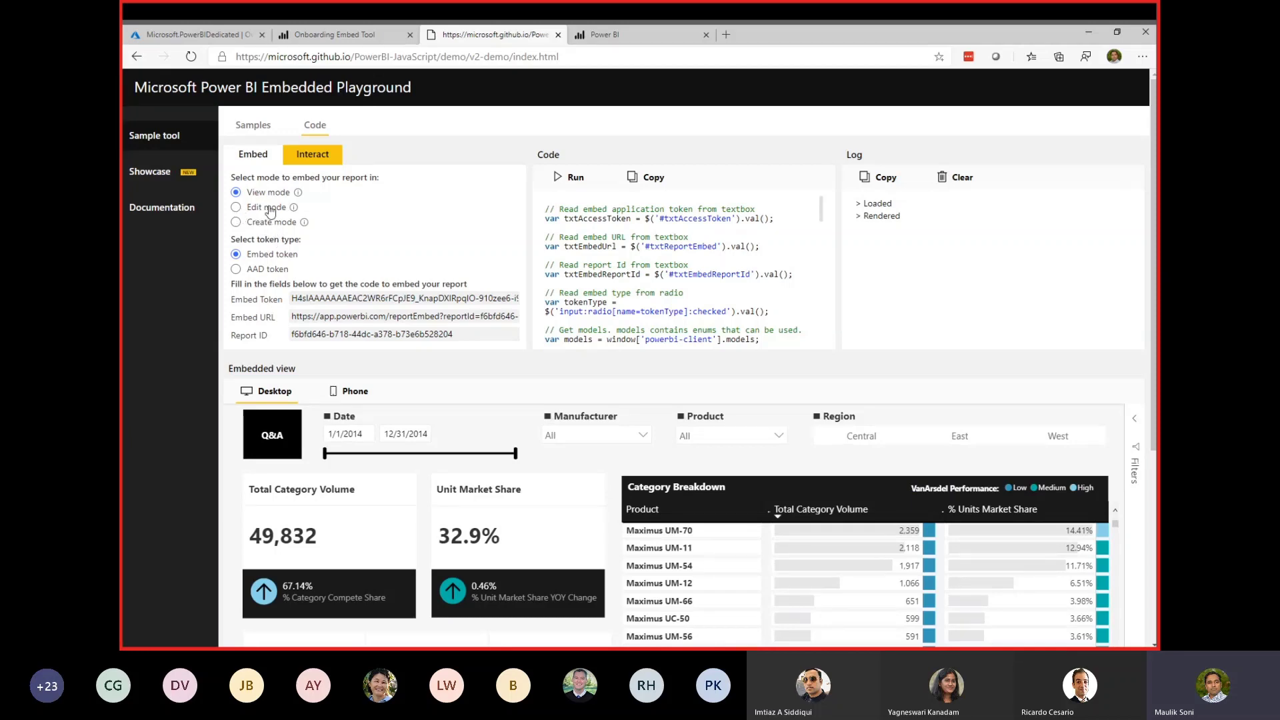
Re-embed the report first in edit mode, then in create mode as a blank canvas
{"action": "left_click", "coordinate": [236, 208]}
{"action": "left_click", "coordinate": [571, 178]}
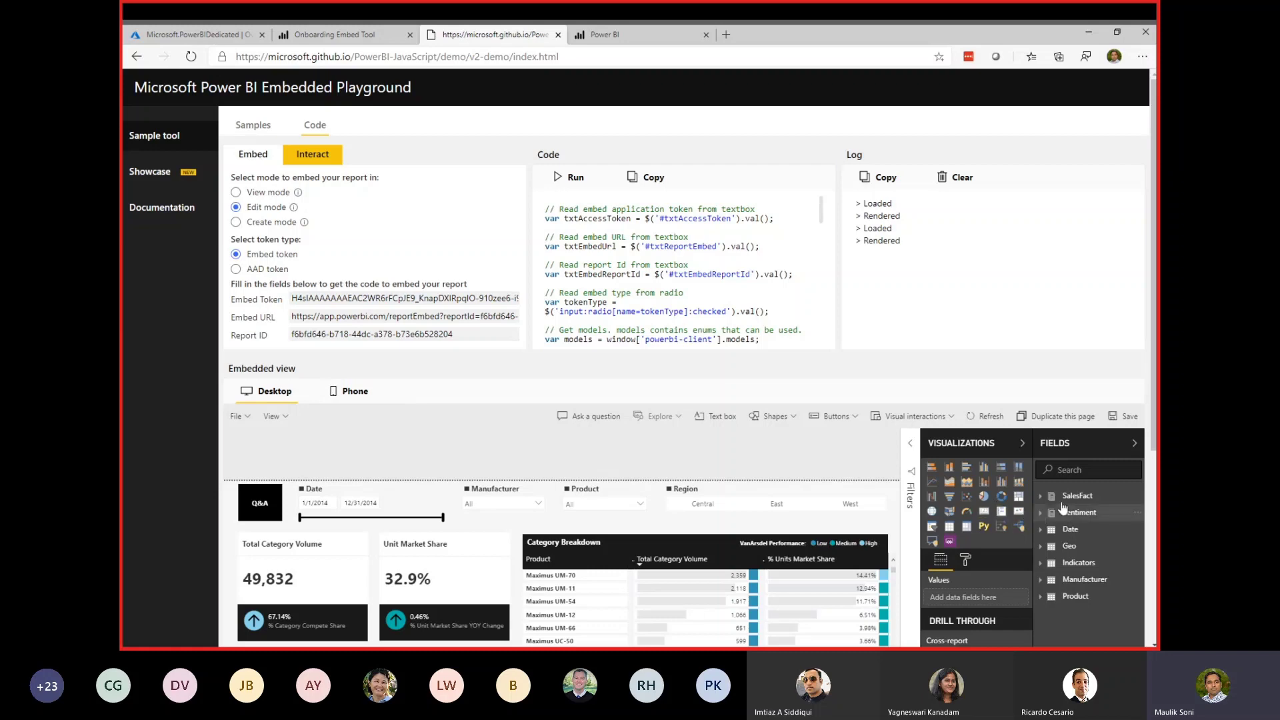
{"action": "scroll", "coordinate": [1050, 566], "scroll_direction": "down", "scroll_amount": 1}
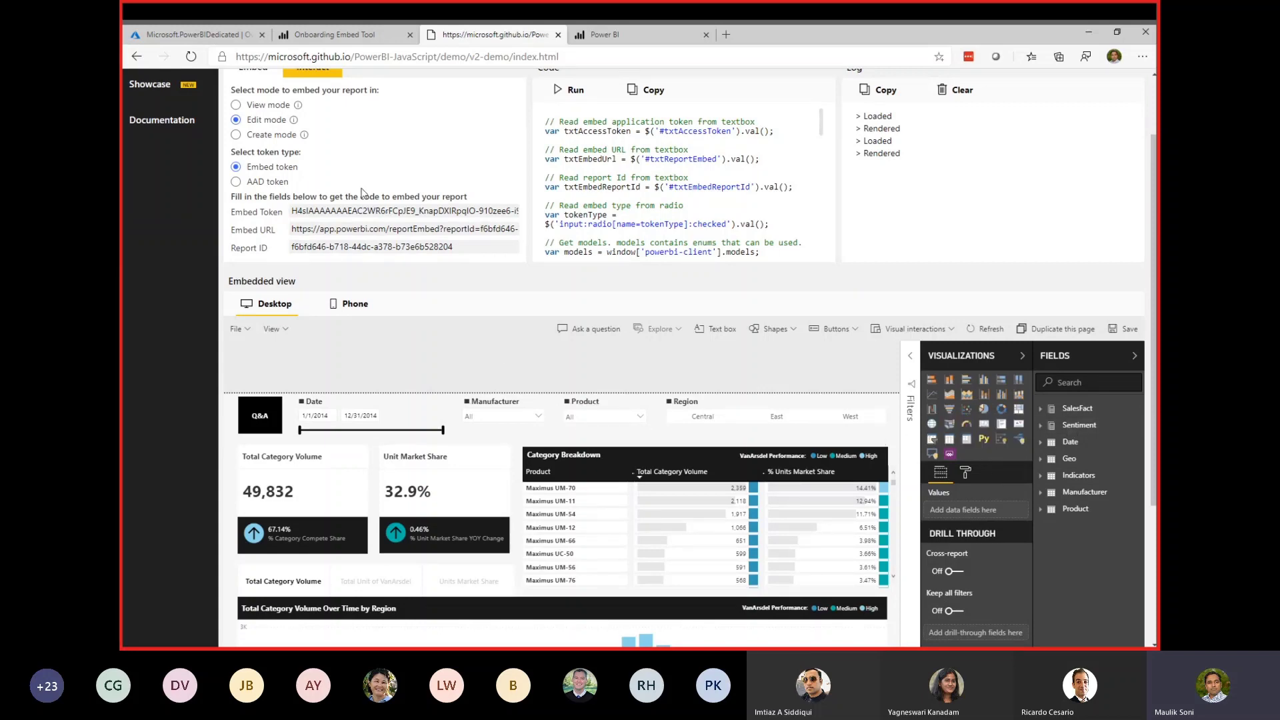
{"action": "left_click", "coordinate": [236, 135]}
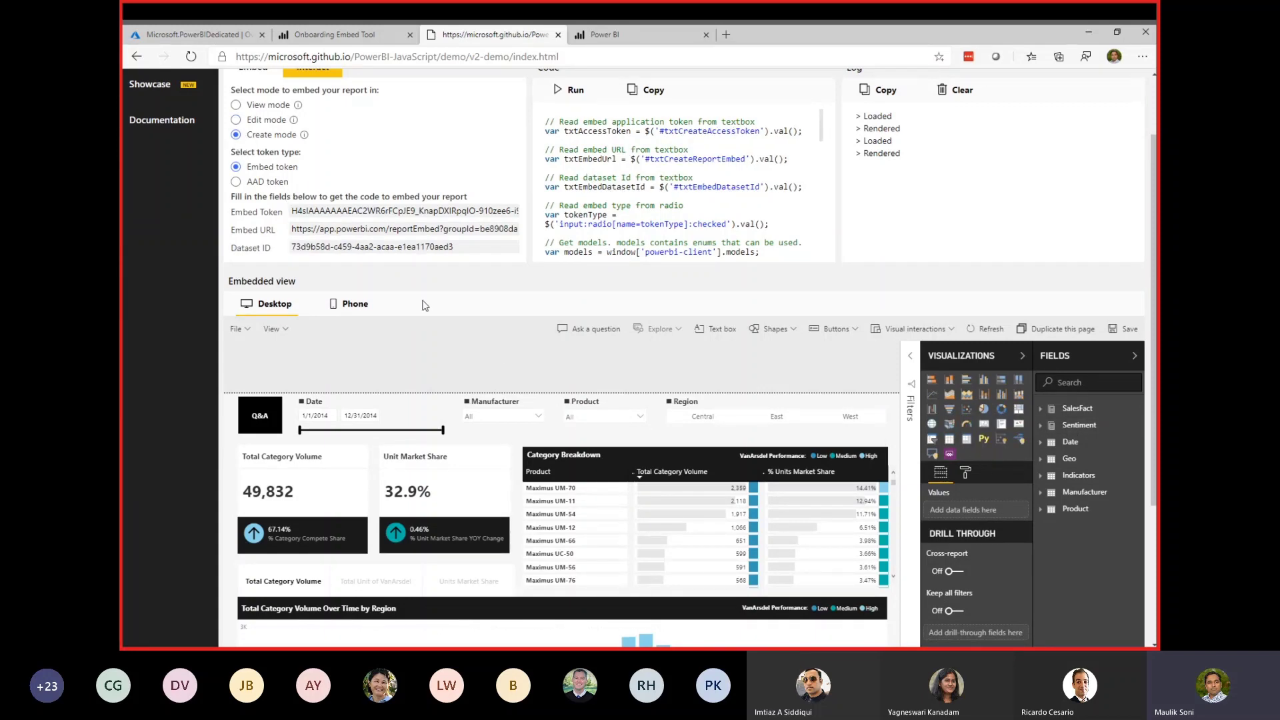
{"action": "left_click", "coordinate": [546, 98]}
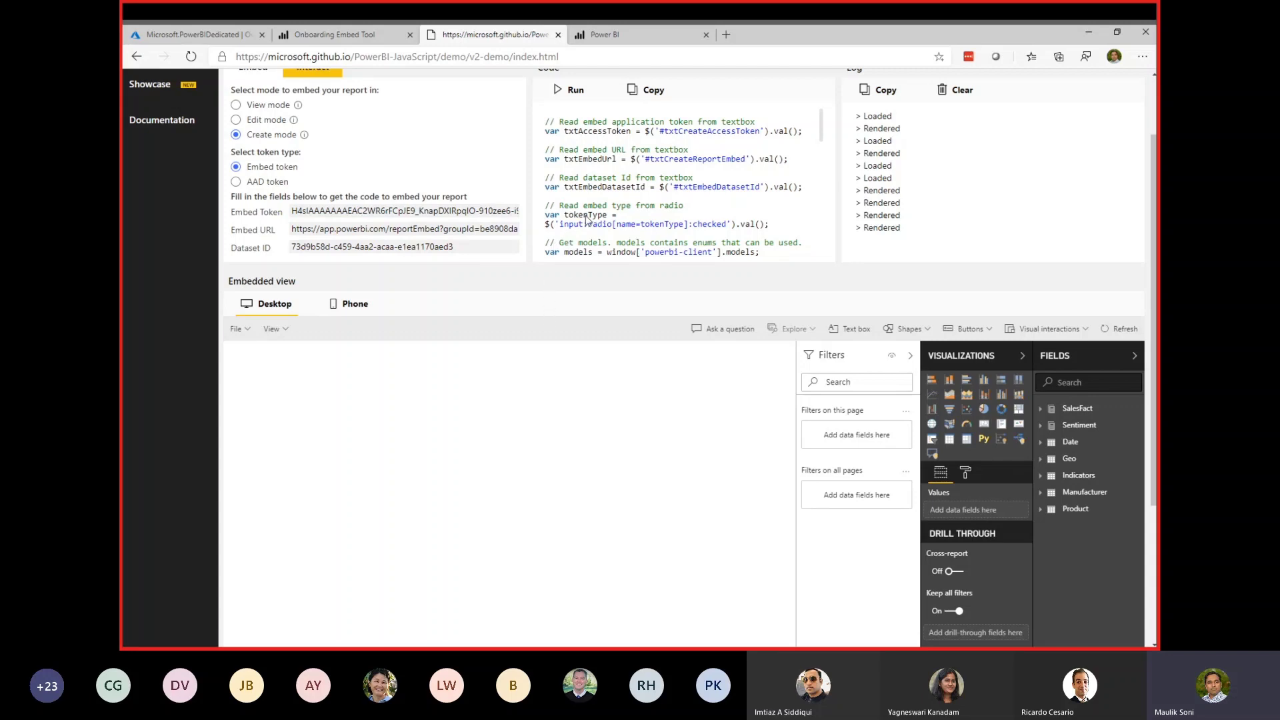
Open the US Sales Analysis report from the Power BI workspace's Reports list
{"action": "left_click", "coordinate": [638, 34]}
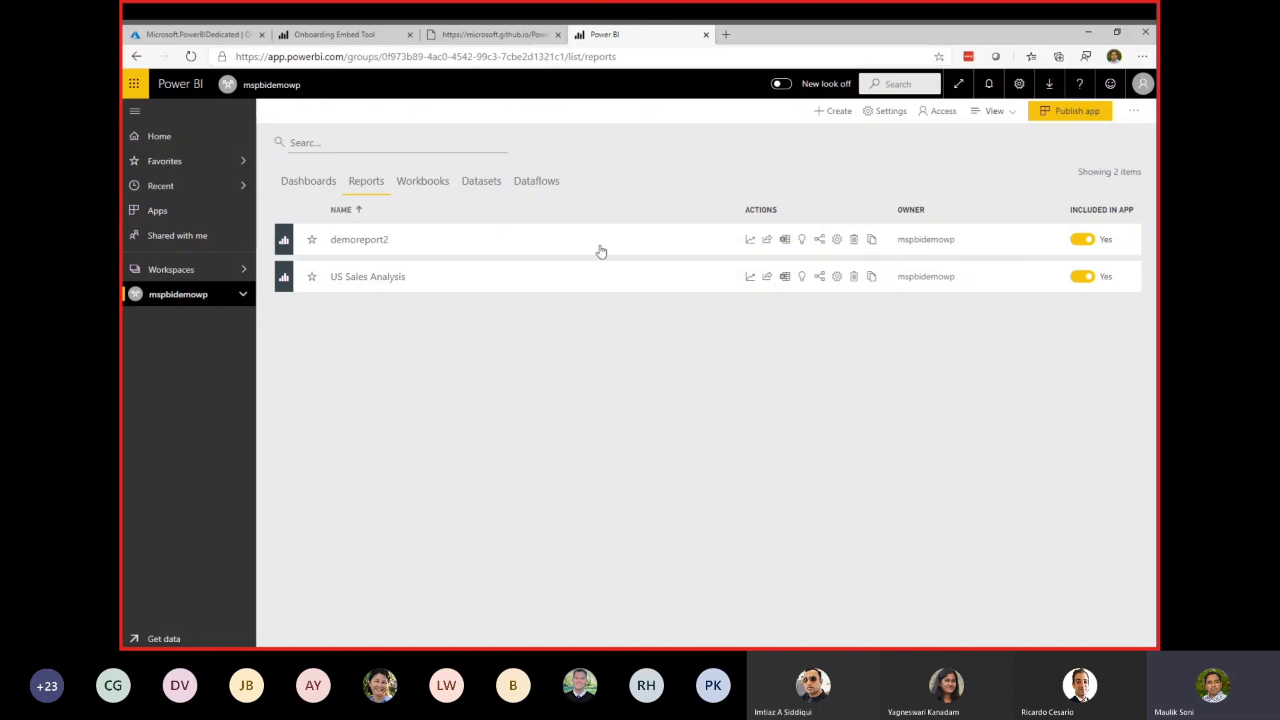
{"action": "left_click", "coordinate": [179, 298]}
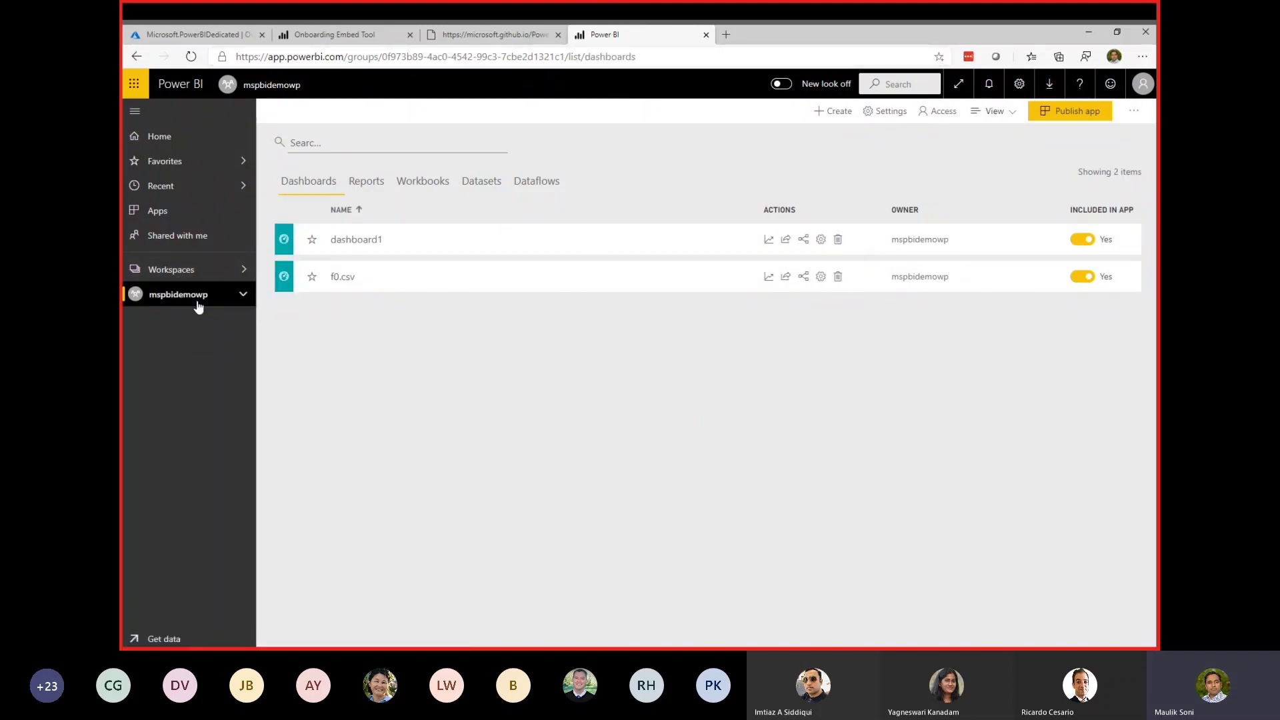
{"action": "left_click", "coordinate": [374, 187]}
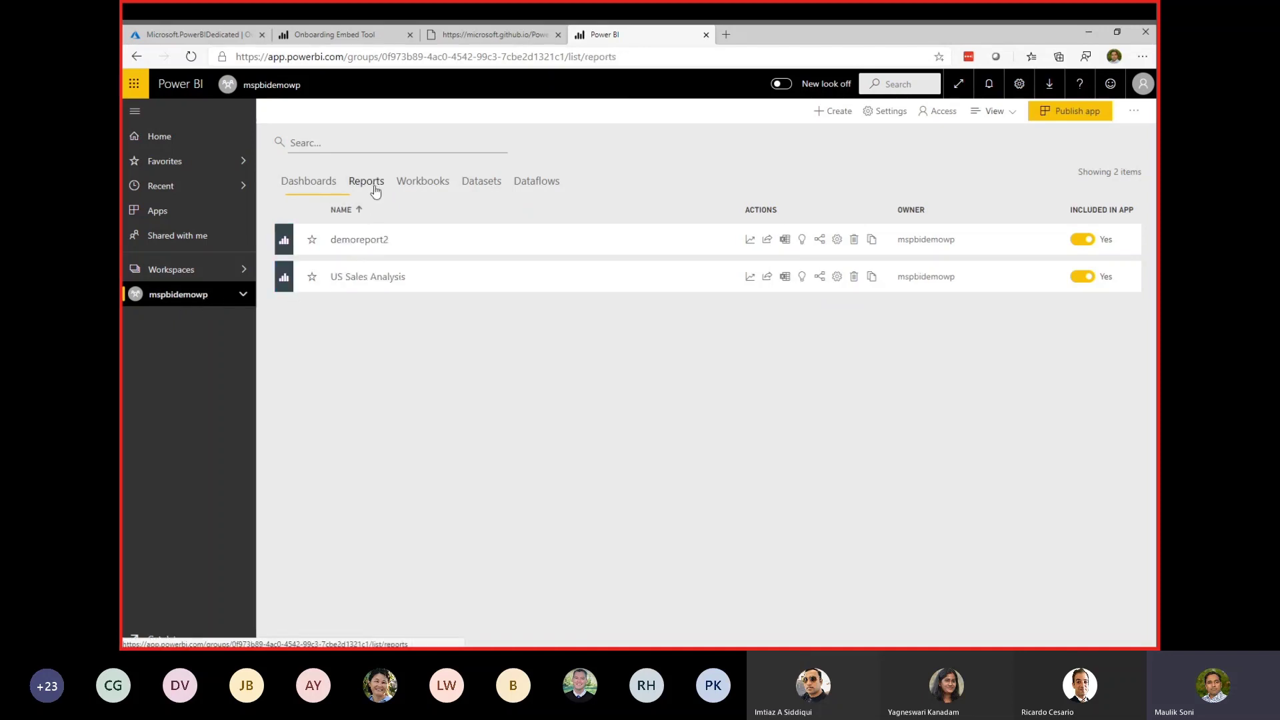
{"action": "left_click", "coordinate": [375, 280]}
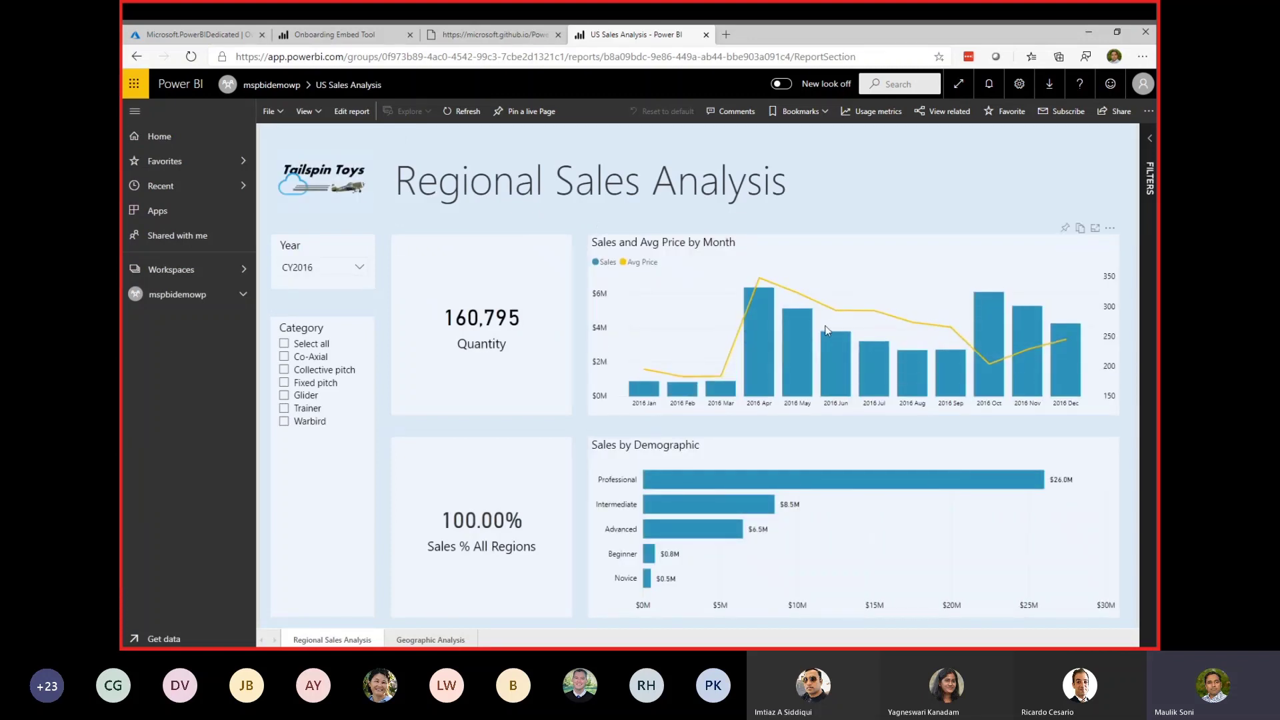
Select the report ID in the web address, then show EmbedReport.cshtml in Visual Studio
{"action": "mouse_move", "coordinate": [763, 349]}
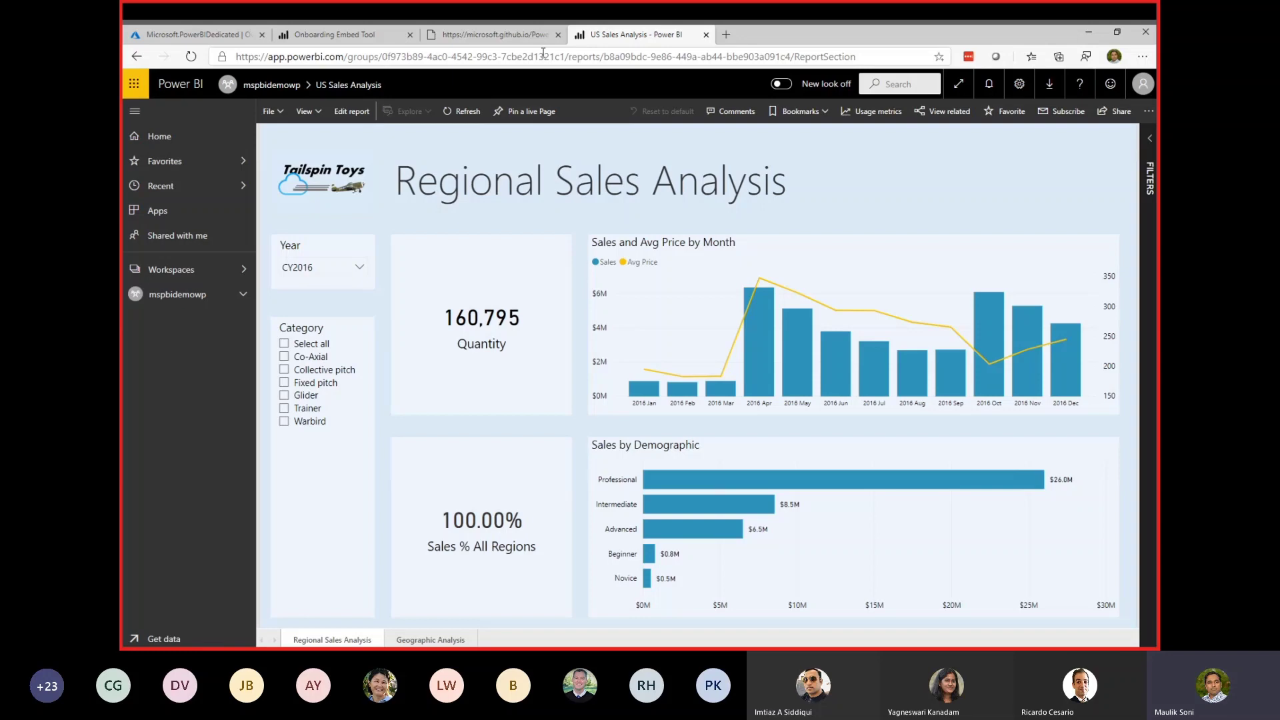
{"action": "left_click_drag", "start_coordinate": [605, 56], "coordinate": [791, 56]}
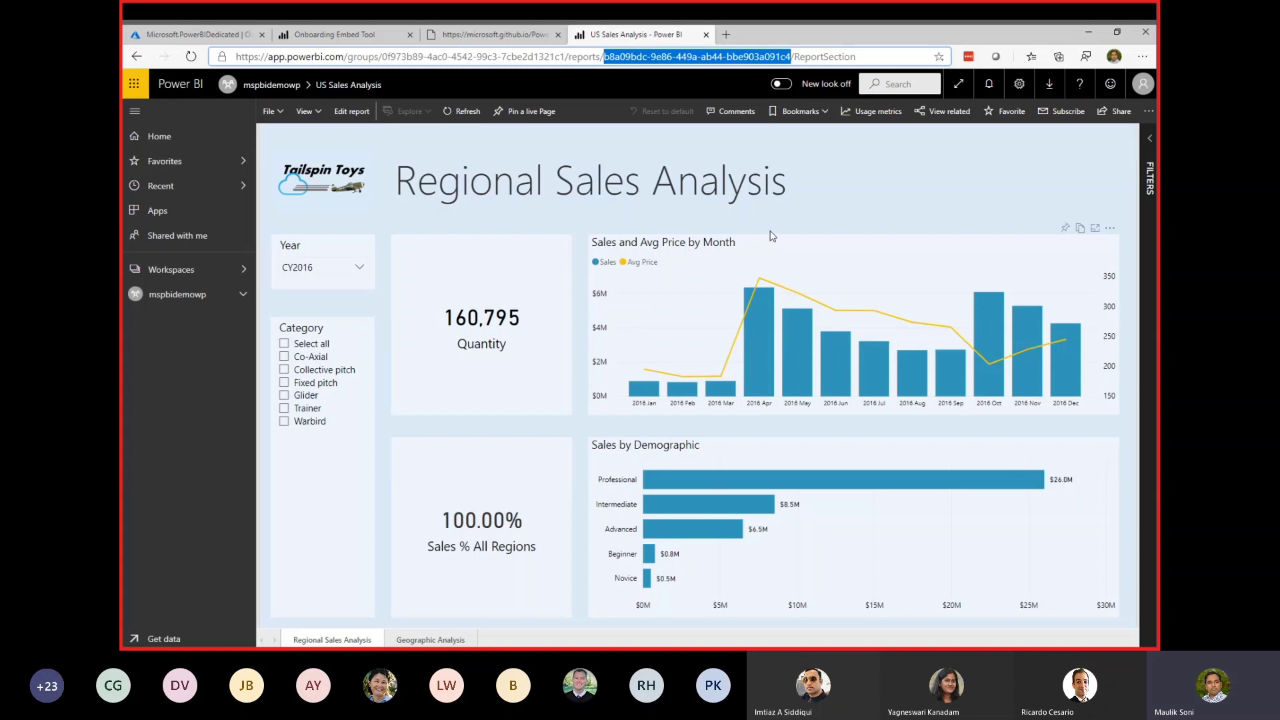
{"action": "key", "text": "alt+Tab"}
{"action": "key", "text": "alt+Tab"}
{"action": "key", "text": "alt+Tab"}
{"action": "key", "text": "alt+Tab"}
{"action": "key", "text": "alt+Tab"}
{"action": "key", "text": "alt+Tab"}
{"action": "key", "text": "alt+Tab"}
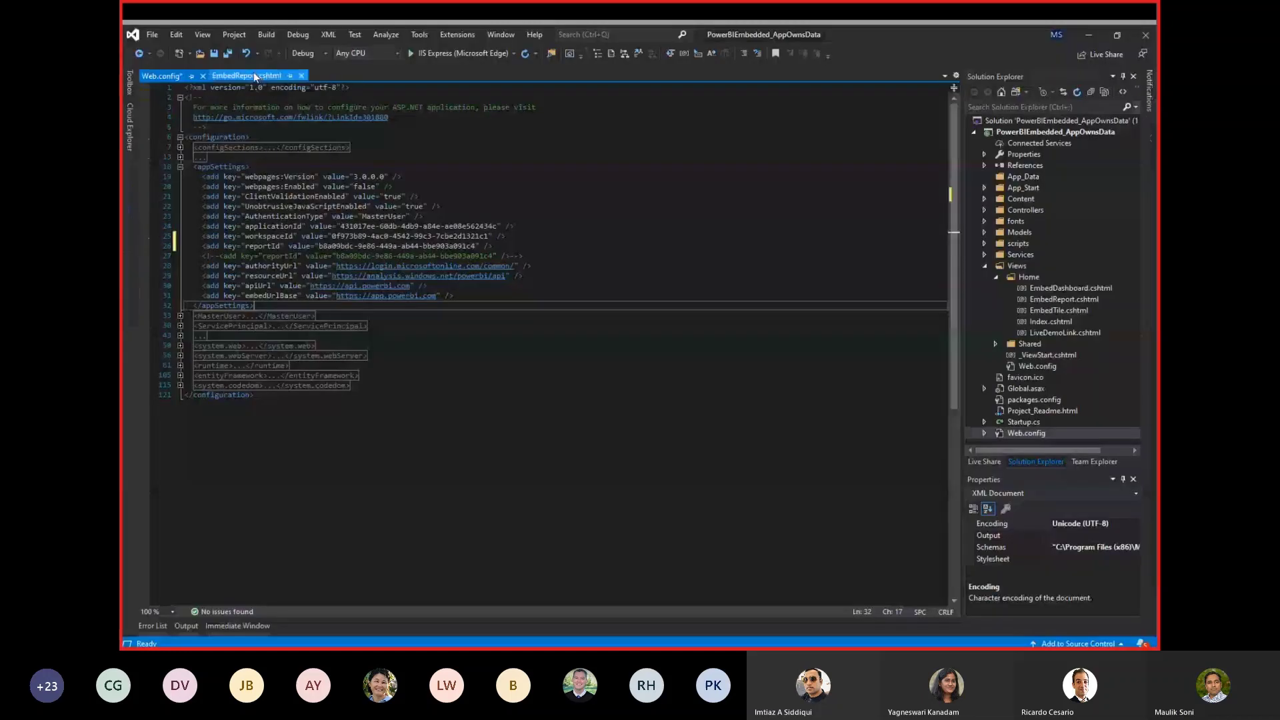
{"action": "left_click", "coordinate": [255, 78]}
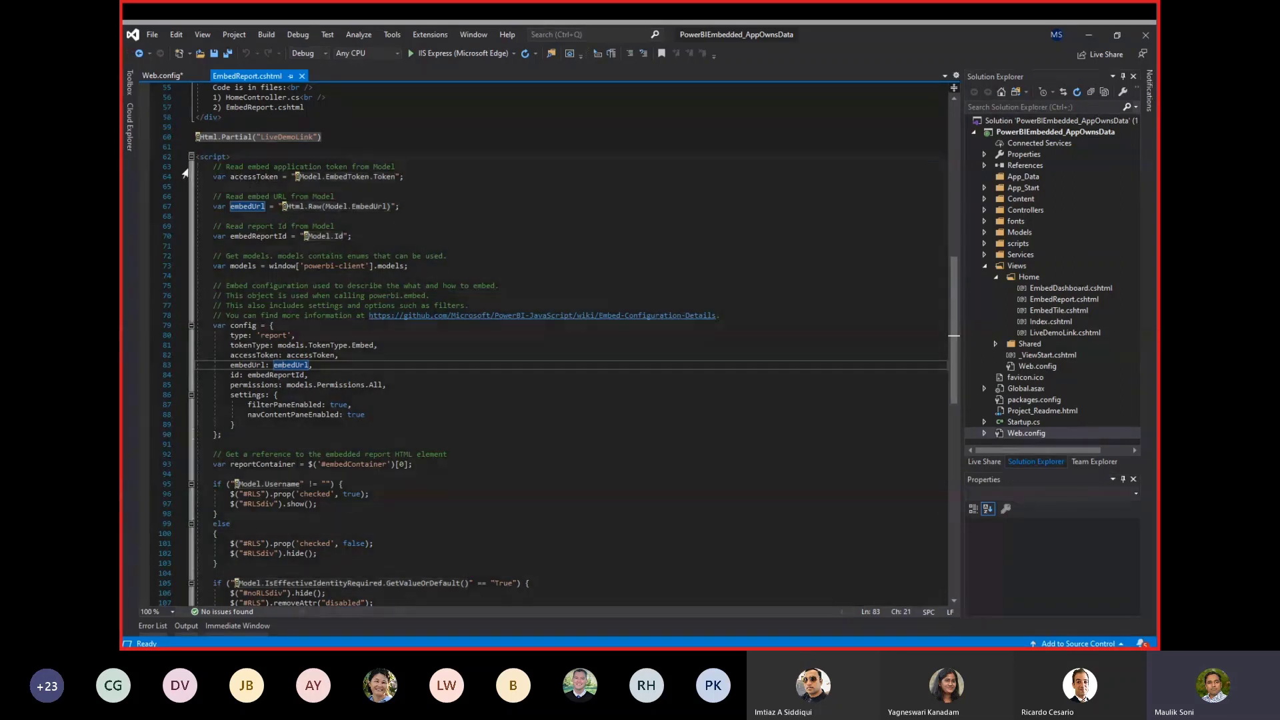
{"action": "left_click_drag", "start_coordinate": [198, 158], "coordinate": [213, 197]}
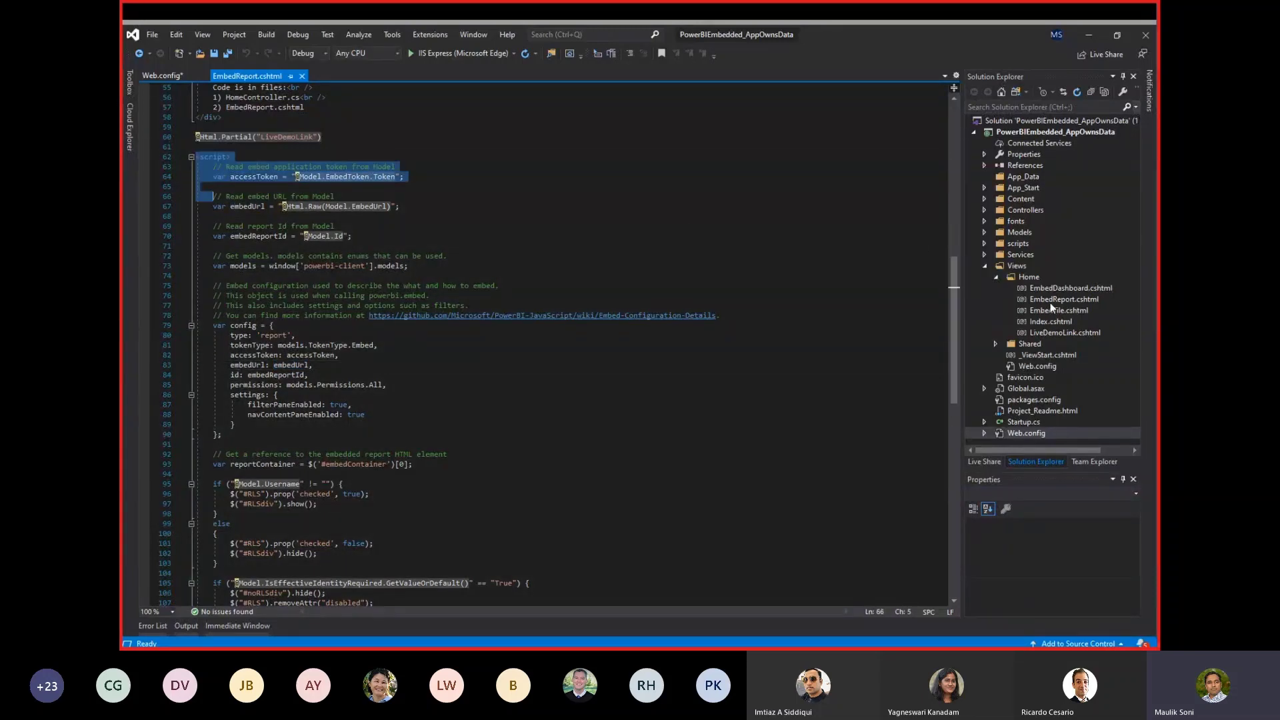
{"action": "left_click", "coordinate": [202, 158]}
{"action": "left_click_drag", "start_coordinate": [203, 158], "coordinate": [335, 547]}
{"action": "scroll", "coordinate": [307, 554], "scroll_direction": "down", "scroll_amount": 7}
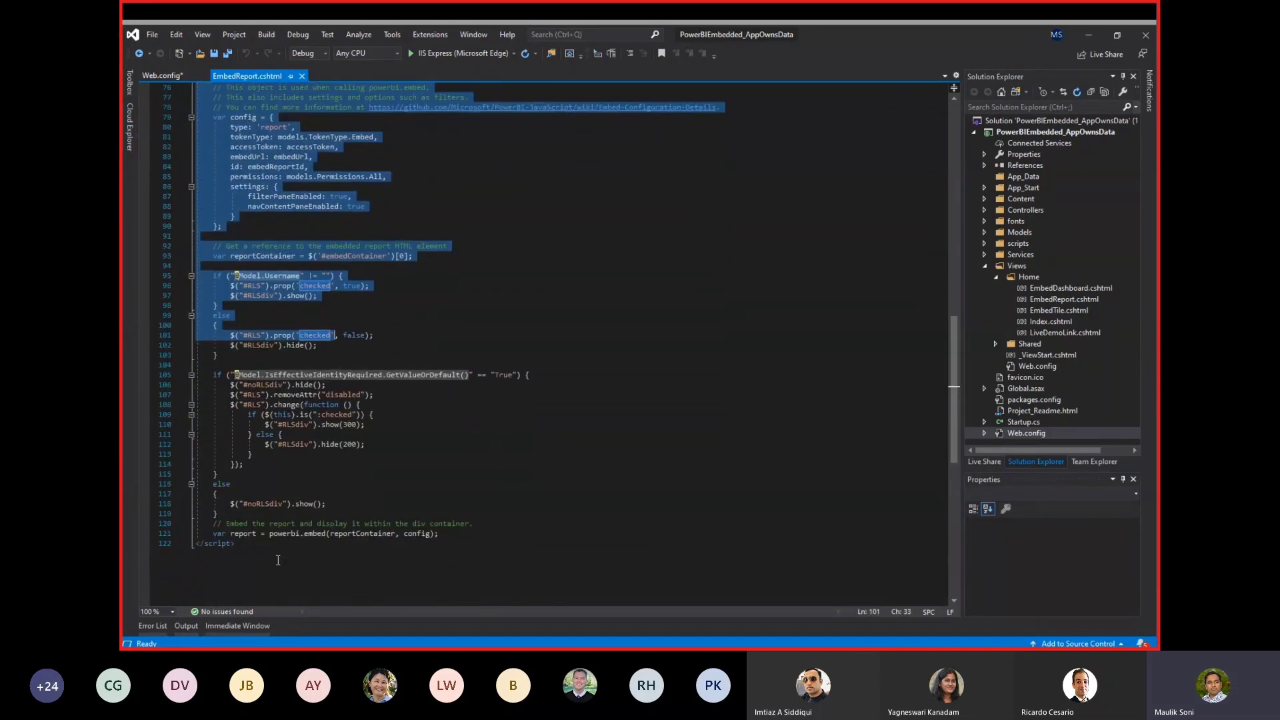
{"action": "left_click", "coordinate": [263, 544]}
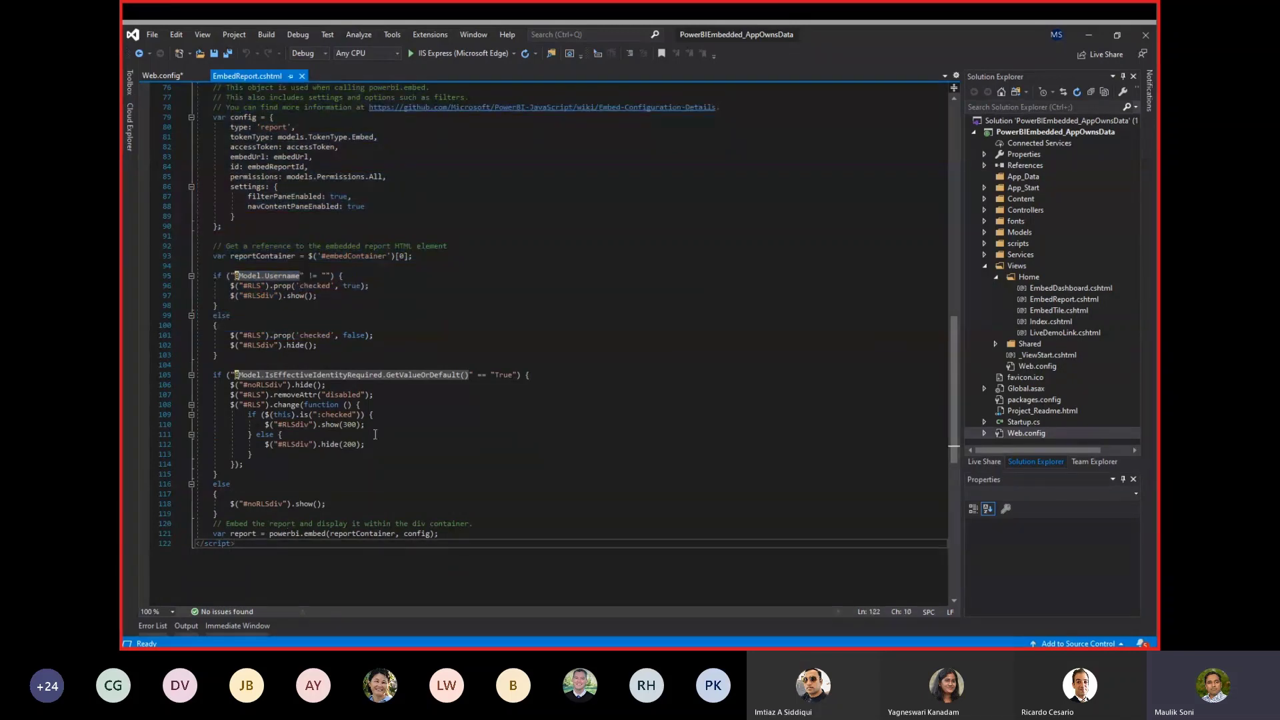
{"action": "scroll", "coordinate": [440, 392], "scroll_direction": "up", "scroll_amount": 1}
{"action": "scroll", "coordinate": [460, 361], "scroll_direction": "up", "scroll_amount": 3}
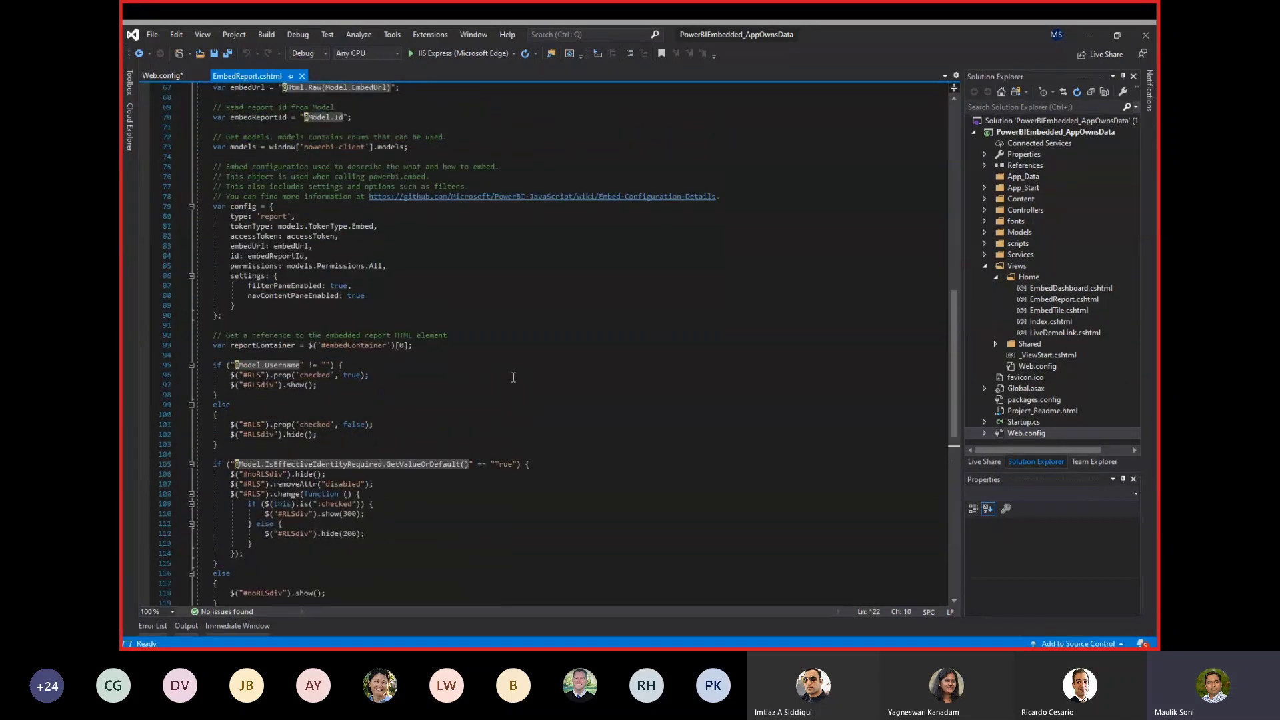
{"action": "scroll", "coordinate": [494, 359], "scroll_direction": "up", "scroll_amount": 1}
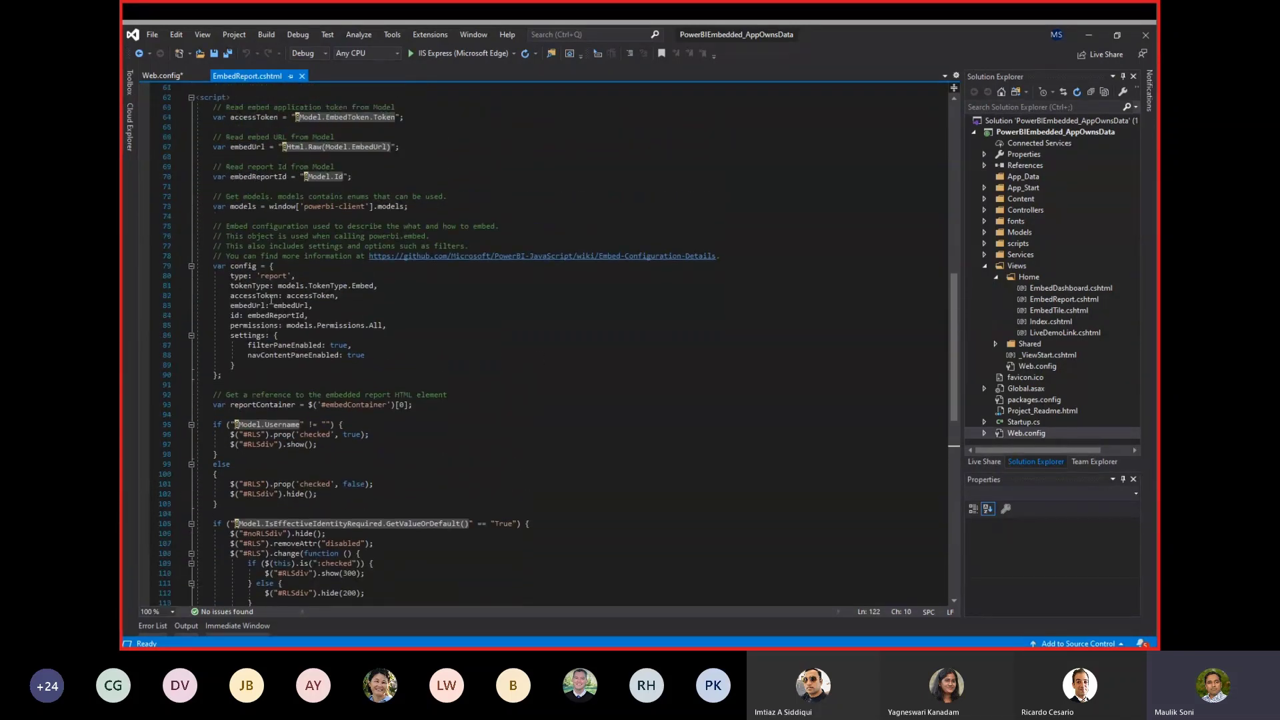
{"action": "double_click", "coordinate": [236, 267]}
{"action": "left_click", "coordinate": [299, 287]}
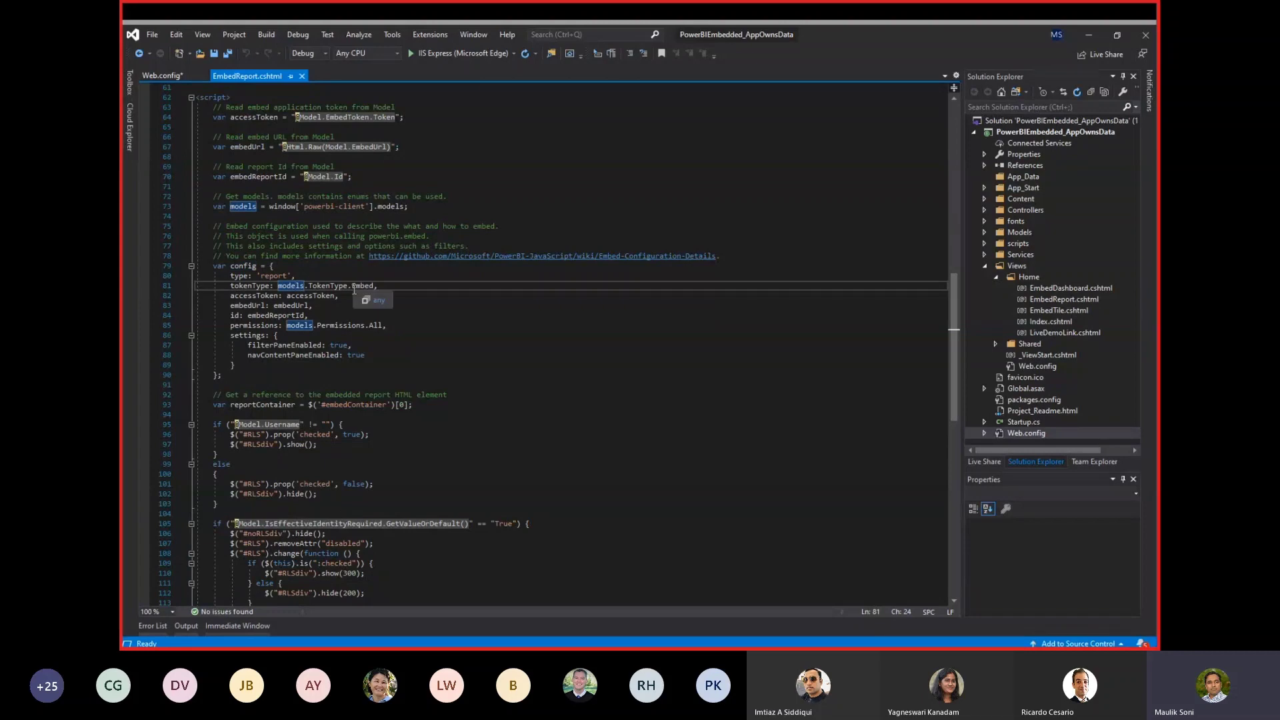
{"action": "double_click", "coordinate": [311, 295]}
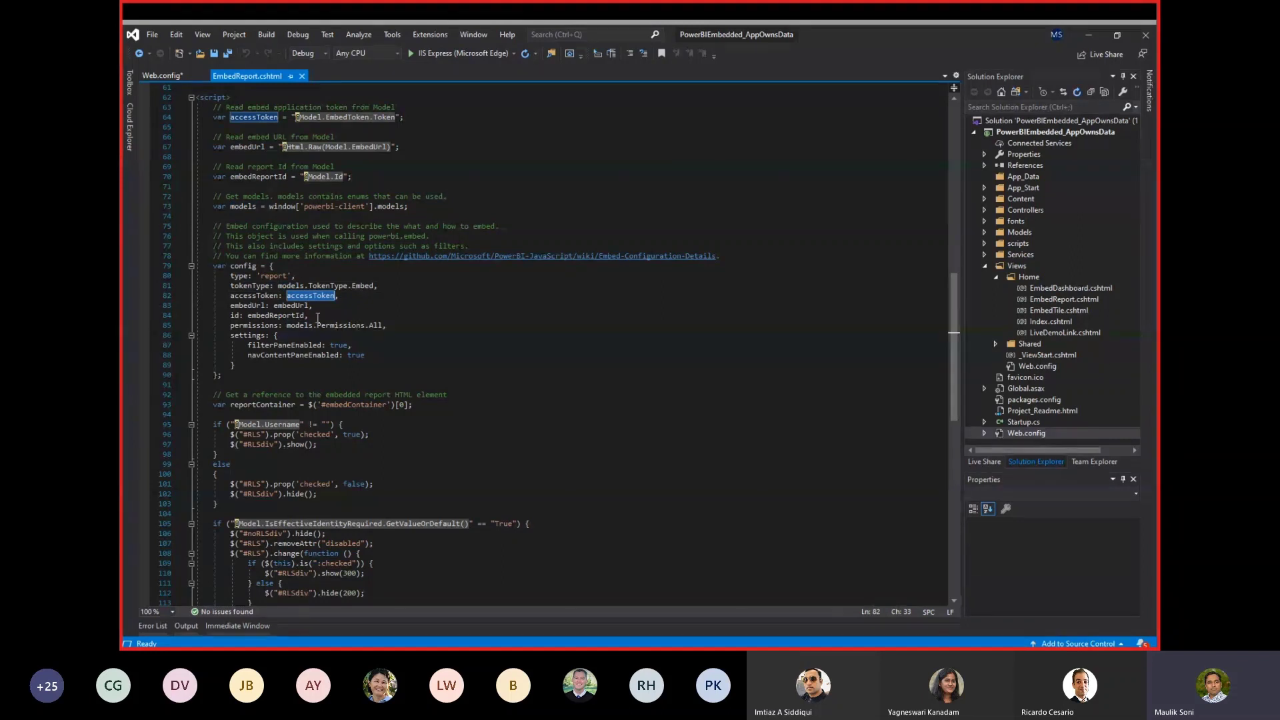
{"action": "left_click", "coordinate": [304, 325]}
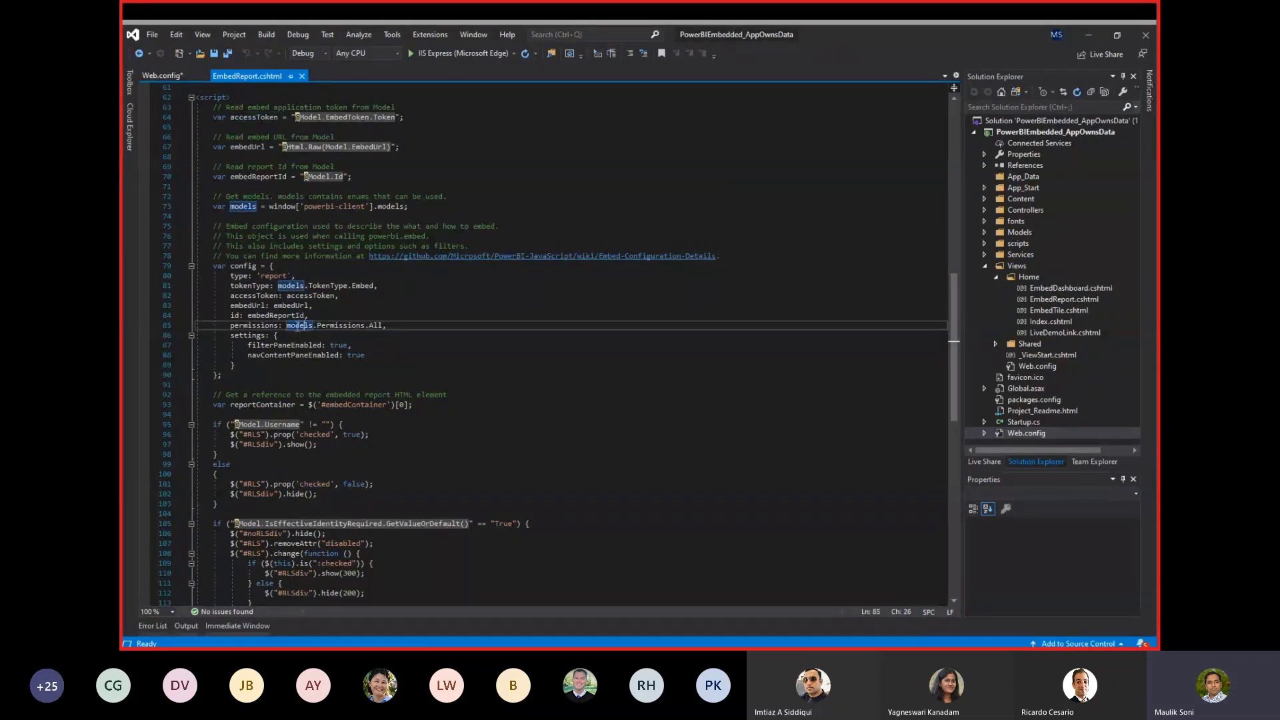
{"action": "left_click_drag", "start_coordinate": [287, 325], "coordinate": [382, 332]}
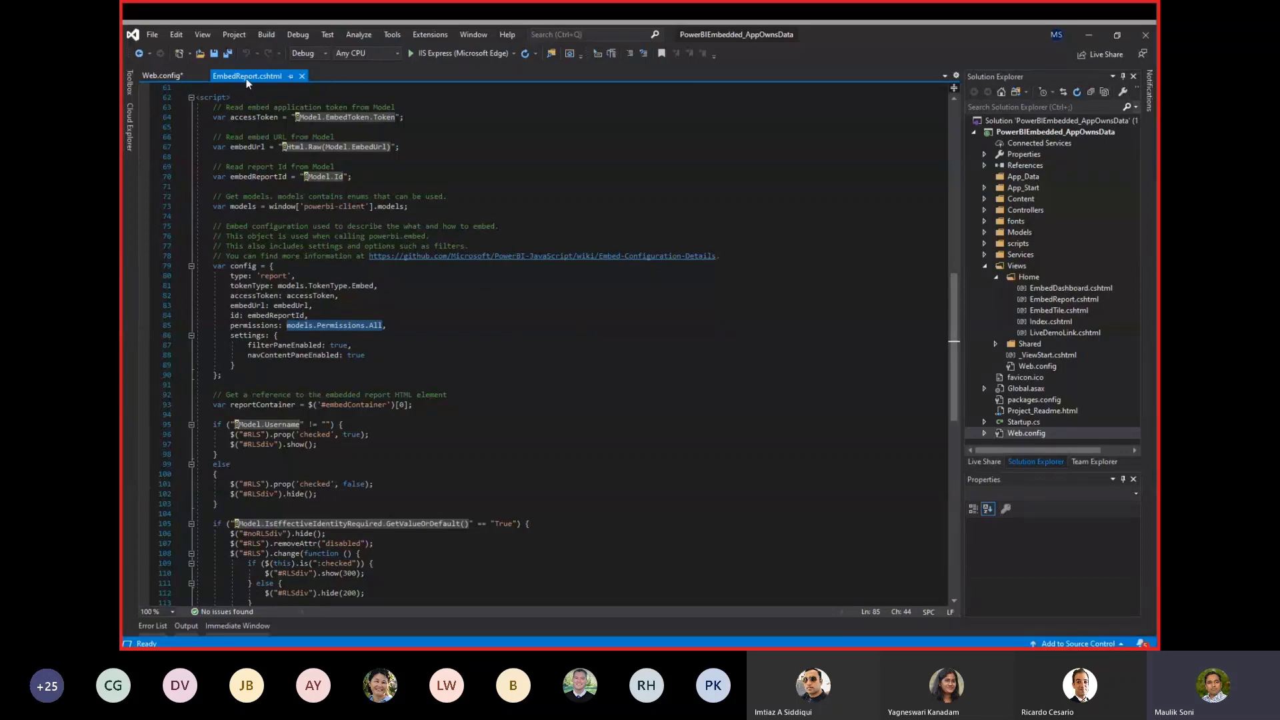
Check Web.config's workspaceId and reportId values, then save and launch the sample app on IIS Express
{"action": "left_click", "coordinate": [160, 76]}
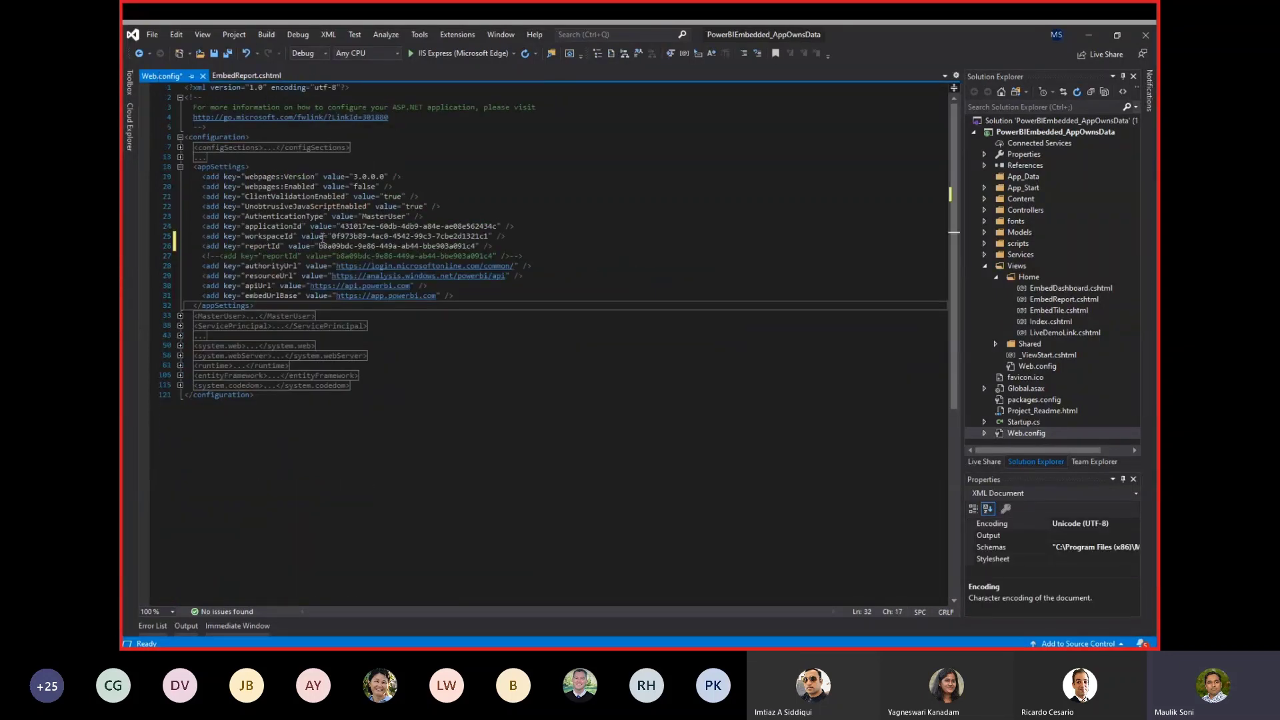
{"action": "left_click_drag", "start_coordinate": [332, 236], "coordinate": [491, 237]}
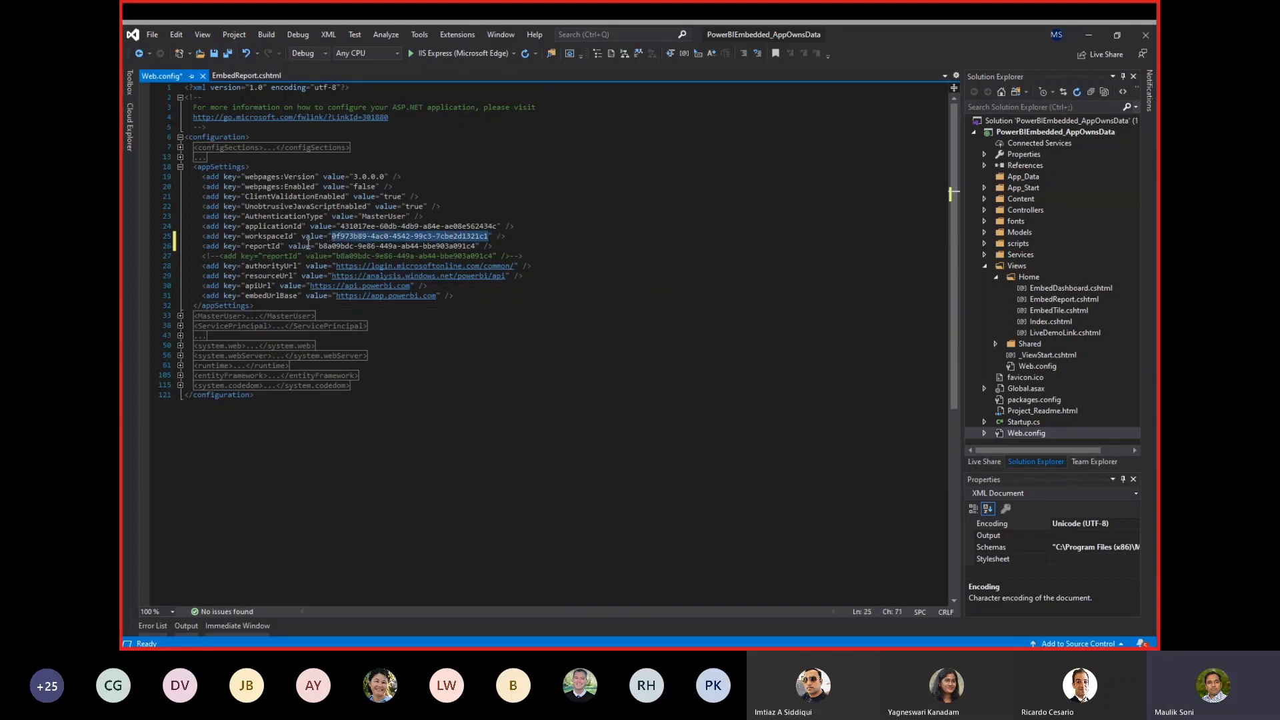
{"action": "left_click_drag", "start_coordinate": [320, 246], "coordinate": [475, 247]}
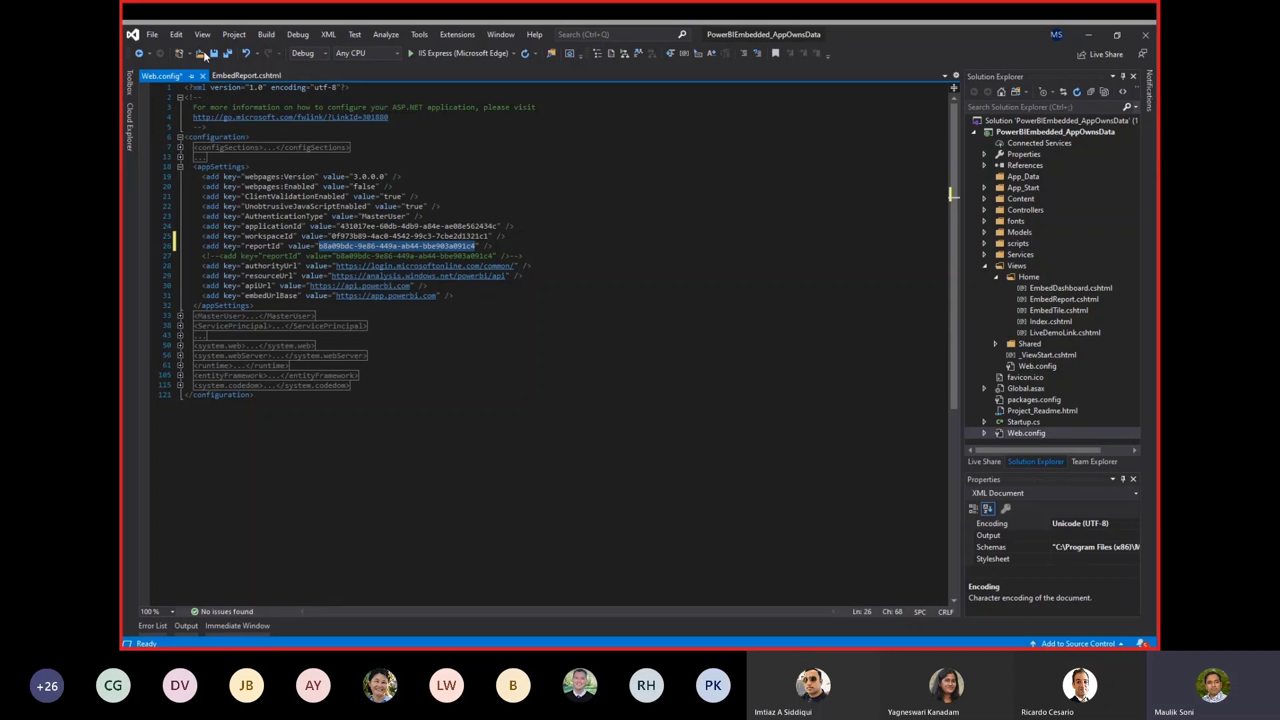
{"action": "left_click", "coordinate": [474, 53]}
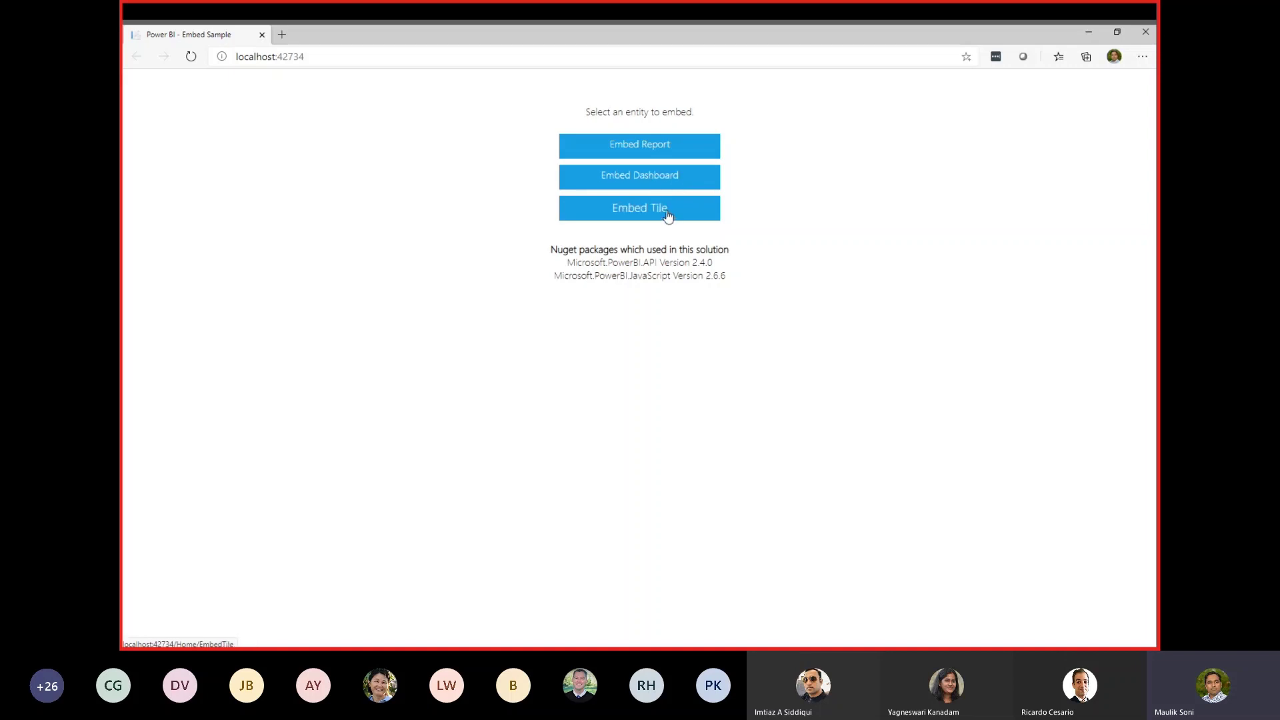
Embed the report and filter its Geographic Analysis page to Co-Axial and Collective pitch
{"action": "left_click", "coordinate": [624, 148]}
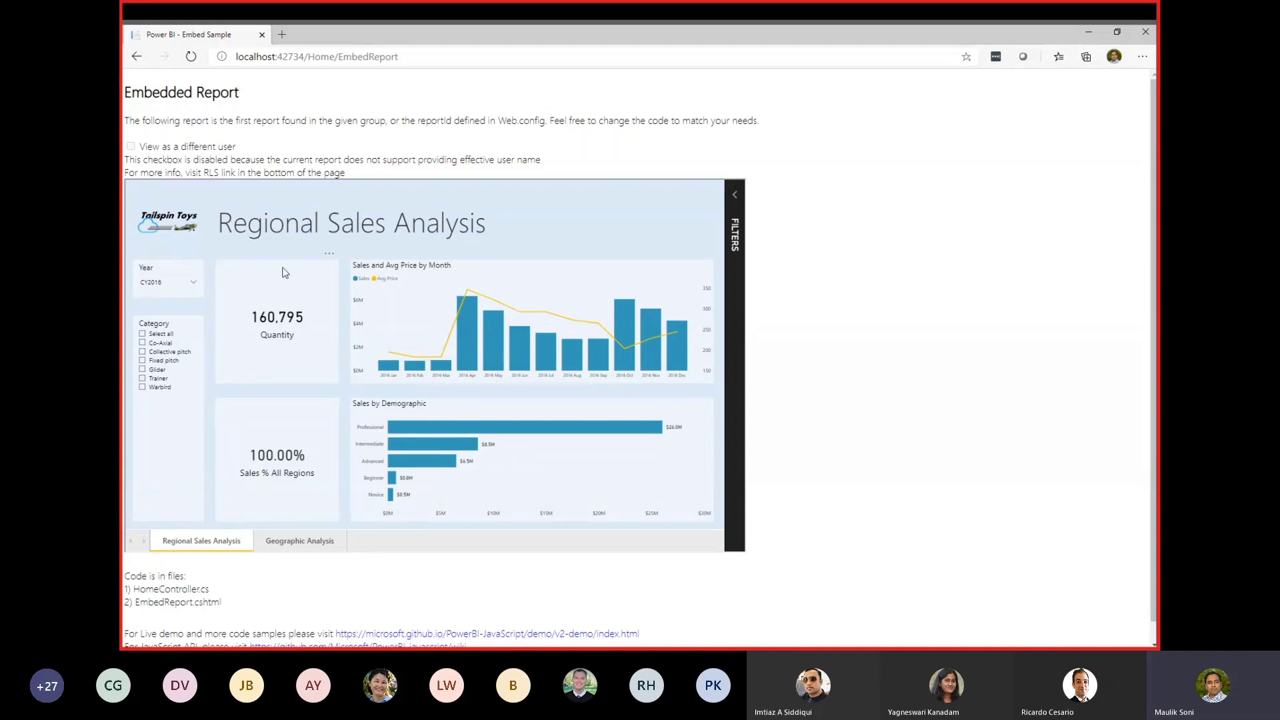
{"action": "left_click", "coordinate": [285, 543]}
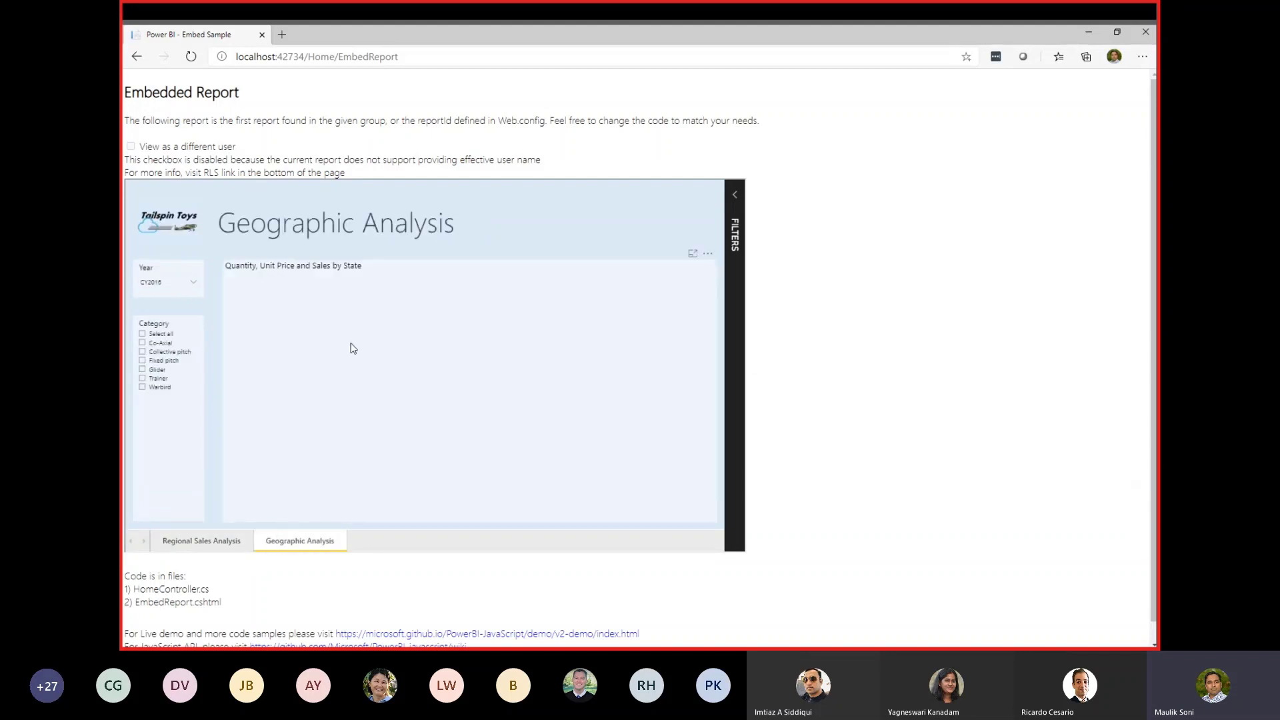
{"action": "left_click", "coordinate": [735, 195]}
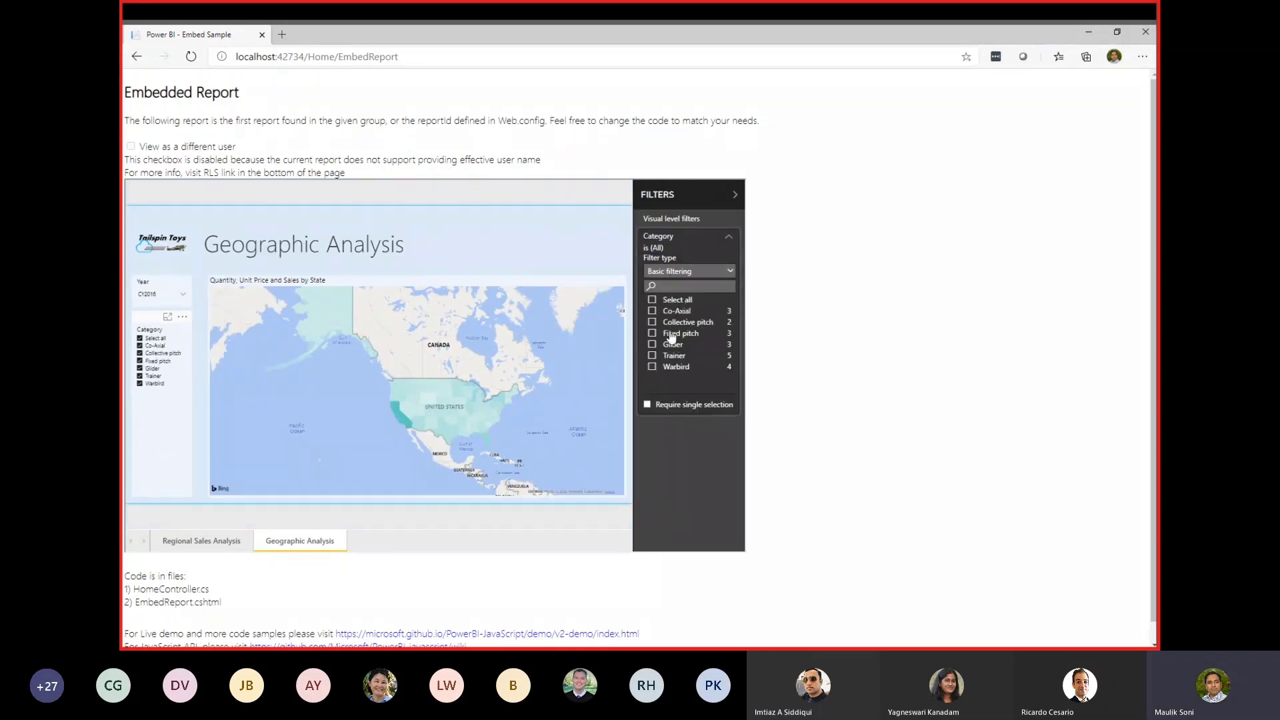
{"action": "left_click", "coordinate": [652, 311]}
{"action": "left_click", "coordinate": [652, 322]}
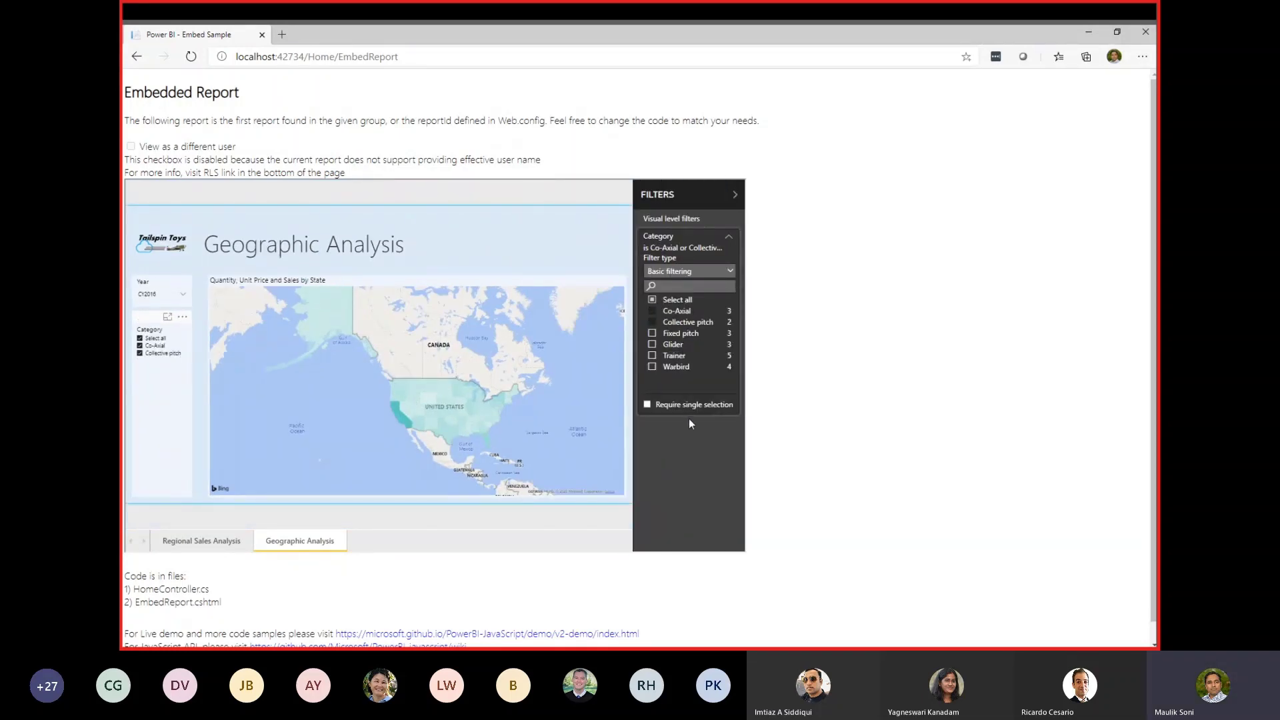
Return to the Regional Sales Analysis page and hide the filters pane
{"action": "left_click", "coordinate": [232, 543]}
{"action": "left_click", "coordinate": [736, 195]}
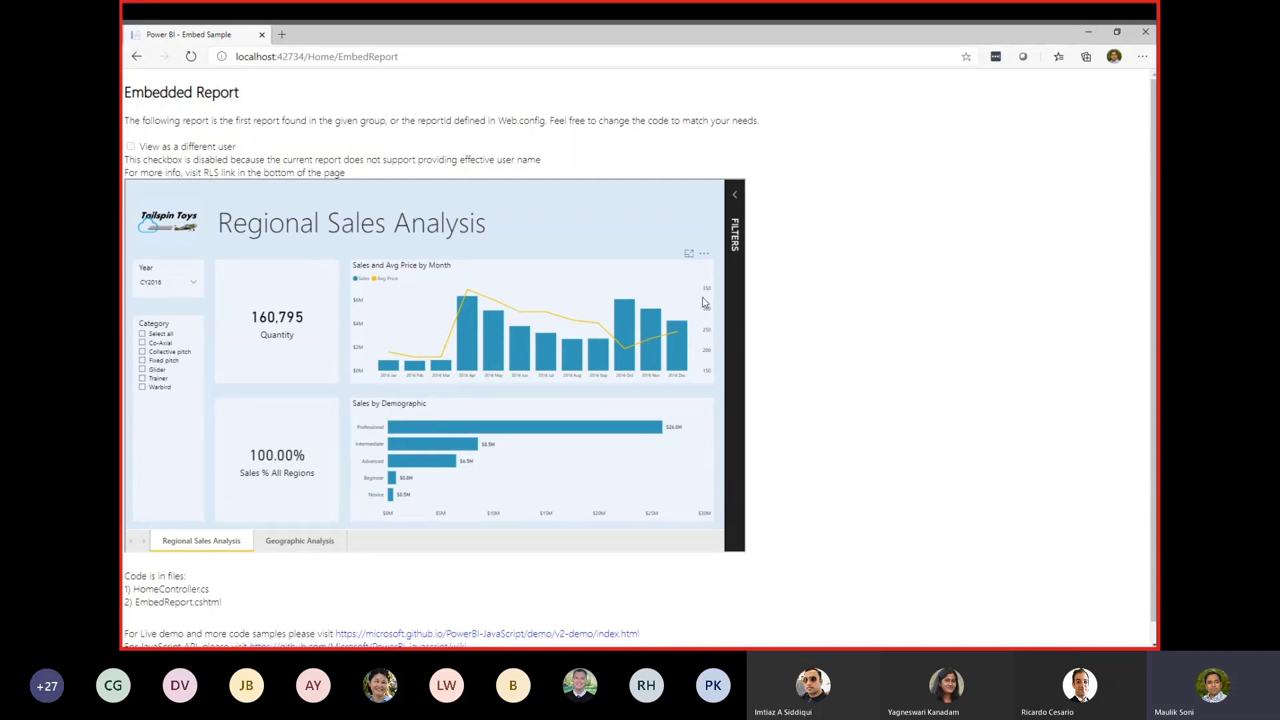
{"action": "key", "text": "alt+Tab"}
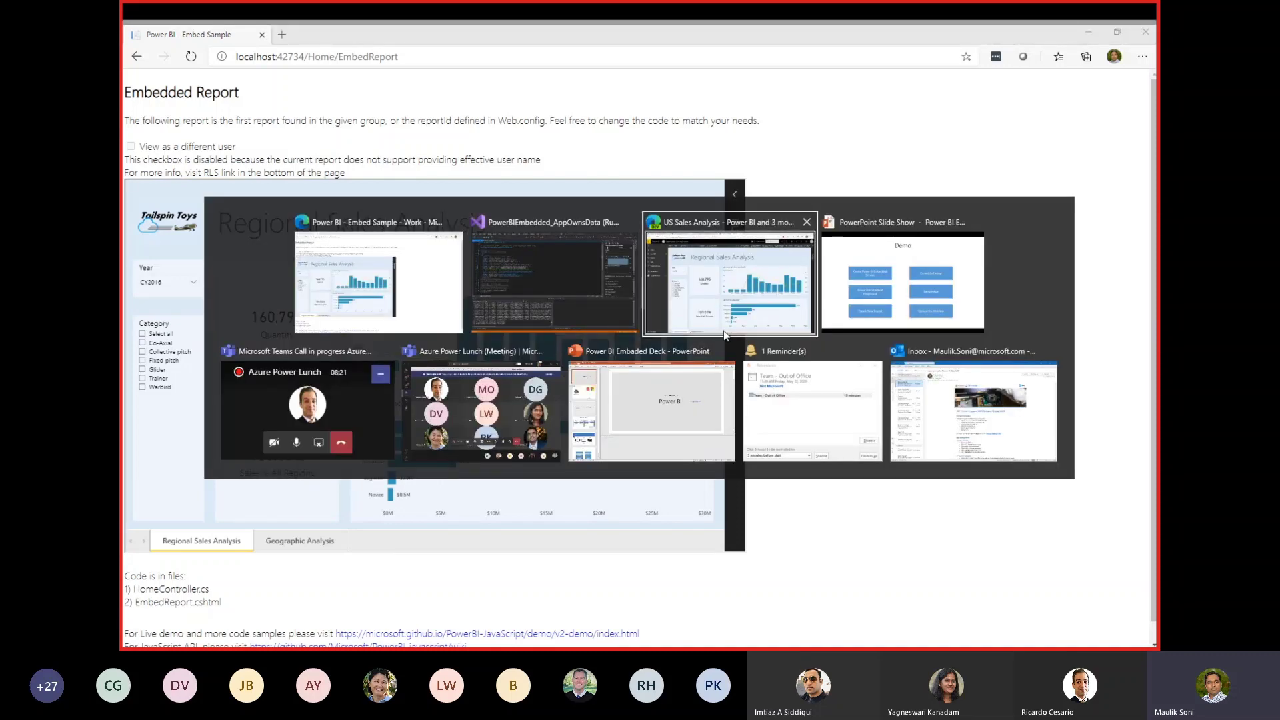
Open demoreport2 from the mspbidemowp workspace's reports and select its report ID in the address
{"action": "left_click", "coordinate": [725, 332]}
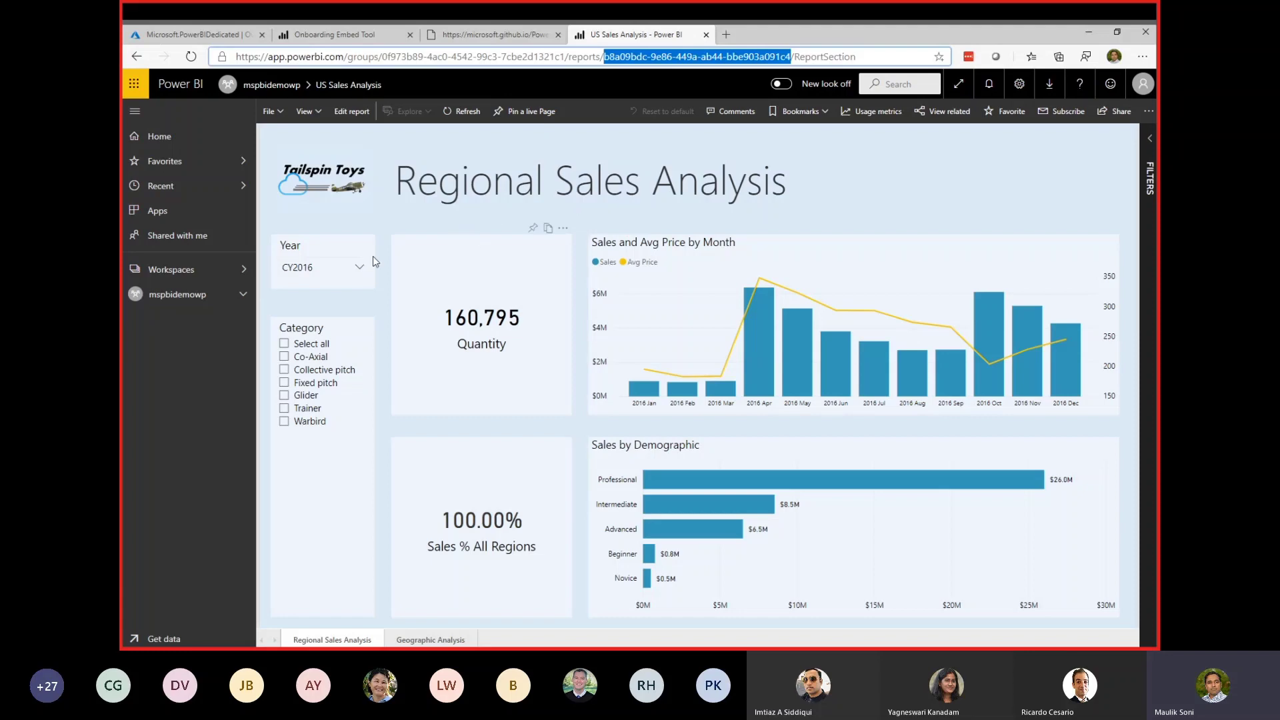
{"action": "left_click", "coordinate": [192, 295]}
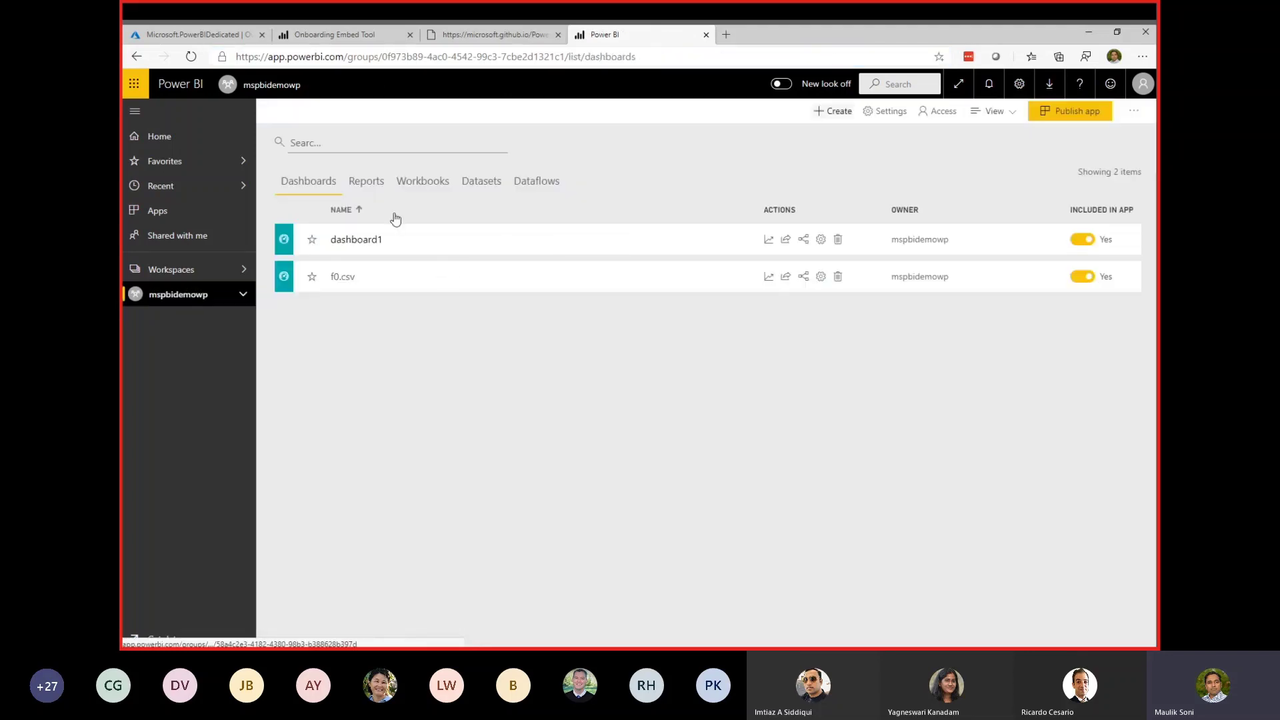
{"action": "left_click", "coordinate": [368, 180]}
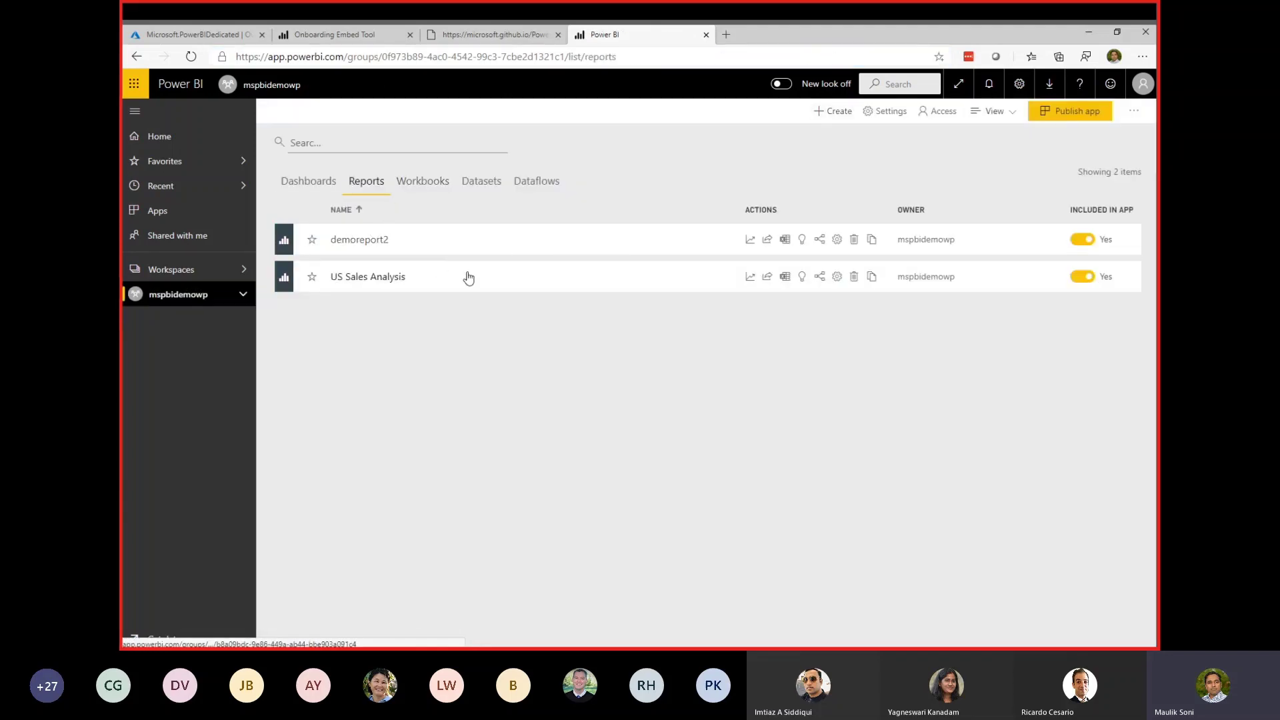
{"action": "left_click", "coordinate": [364, 242]}
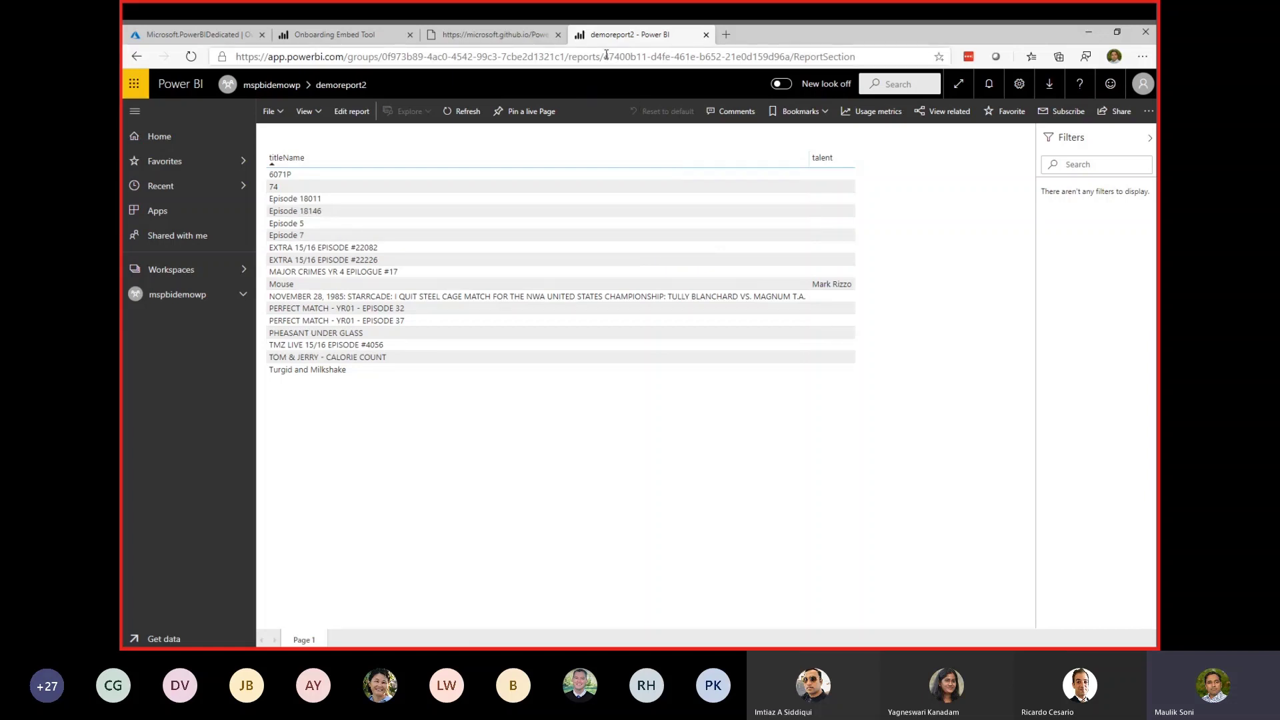
{"action": "left_click_drag", "start_coordinate": [606, 56], "coordinate": [792, 61]}
{"action": "key", "text": "ctrl+c"}
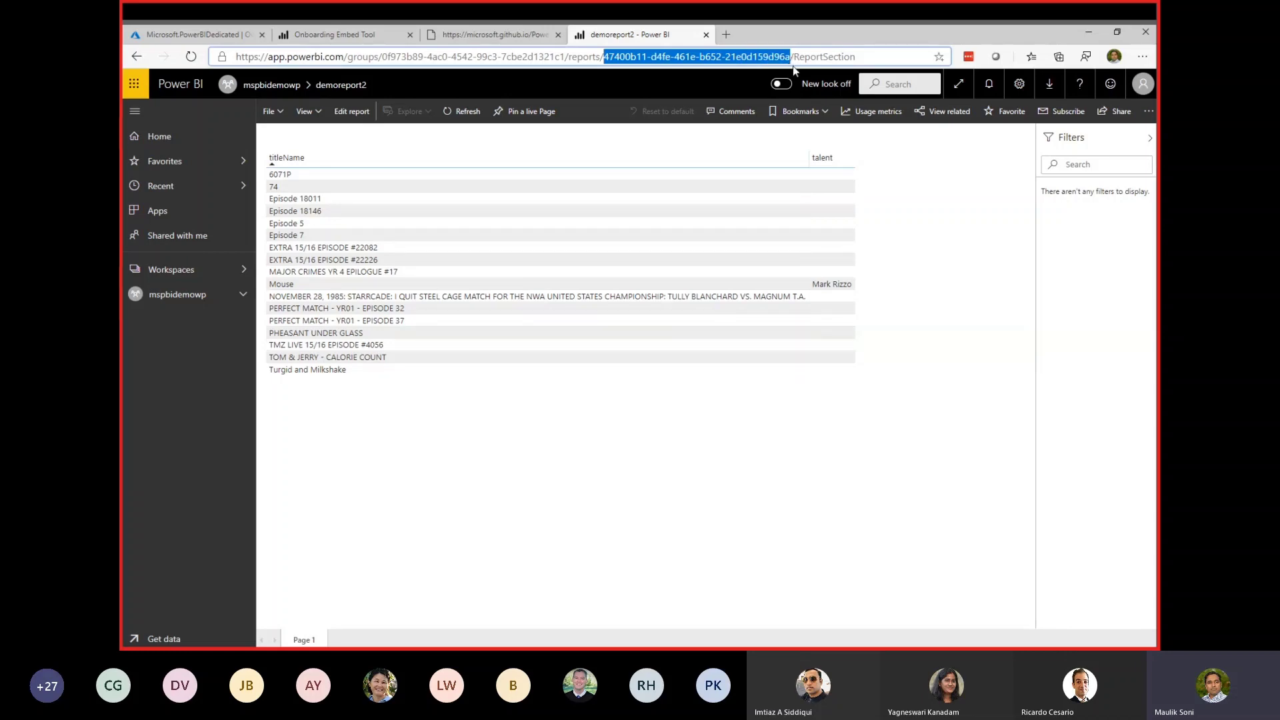
{"action": "key", "text": "alt+Tab"}
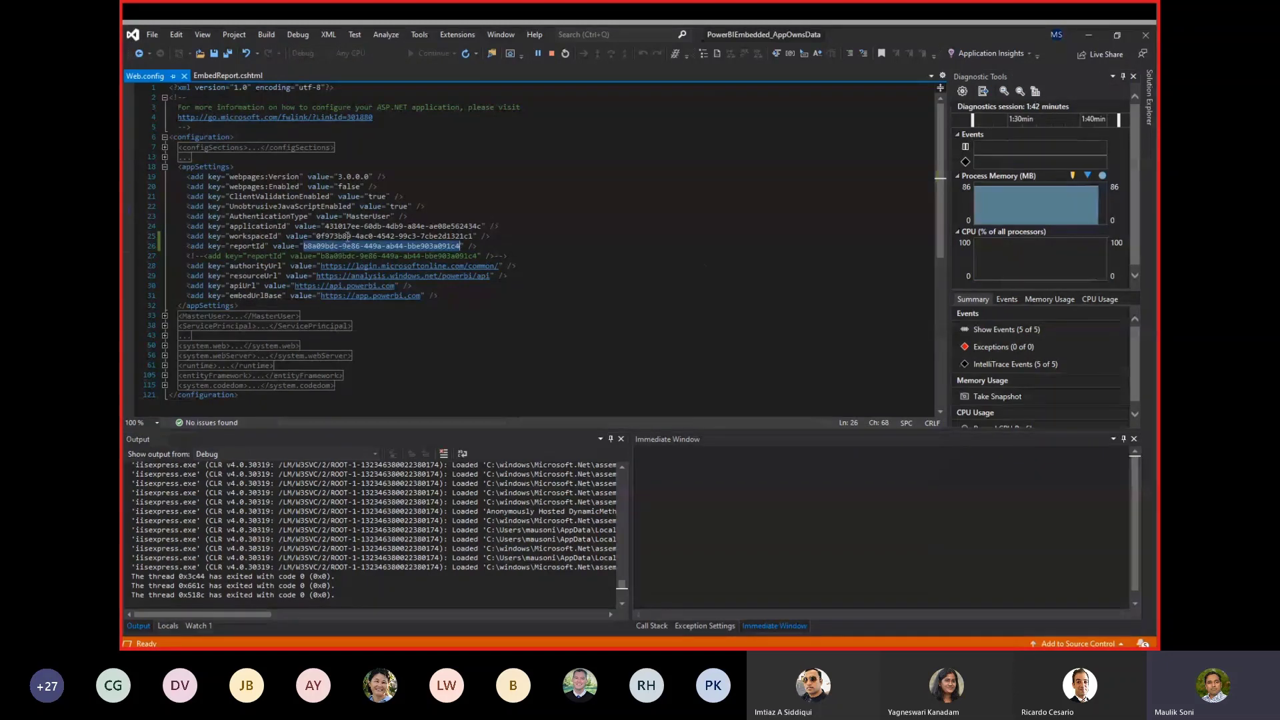
Replace Web.config's reportId with demoreport2's ID 47400b11-d4fe-461e-b652-21e0d159d96a
{"action": "left_click", "coordinate": [340, 255]}
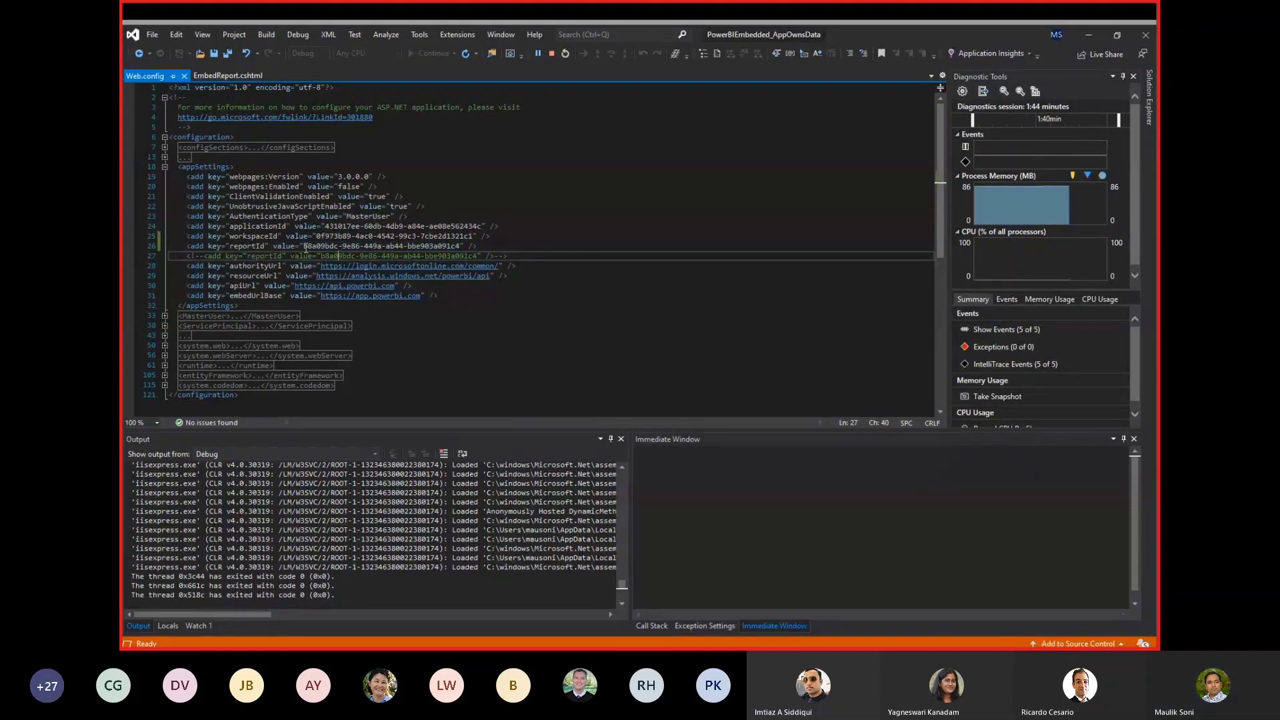
{"action": "left_click_drag", "start_coordinate": [305, 246], "coordinate": [460, 247]}
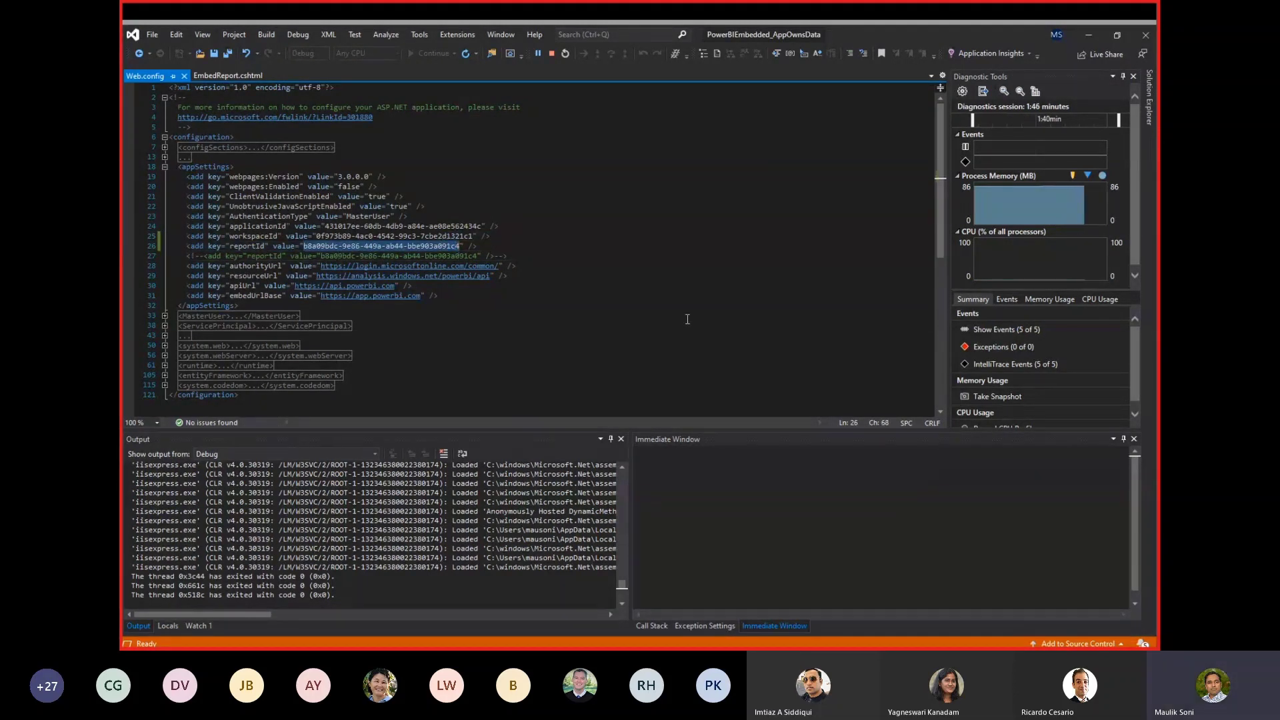
{"action": "key", "text": "ctrl+v"}
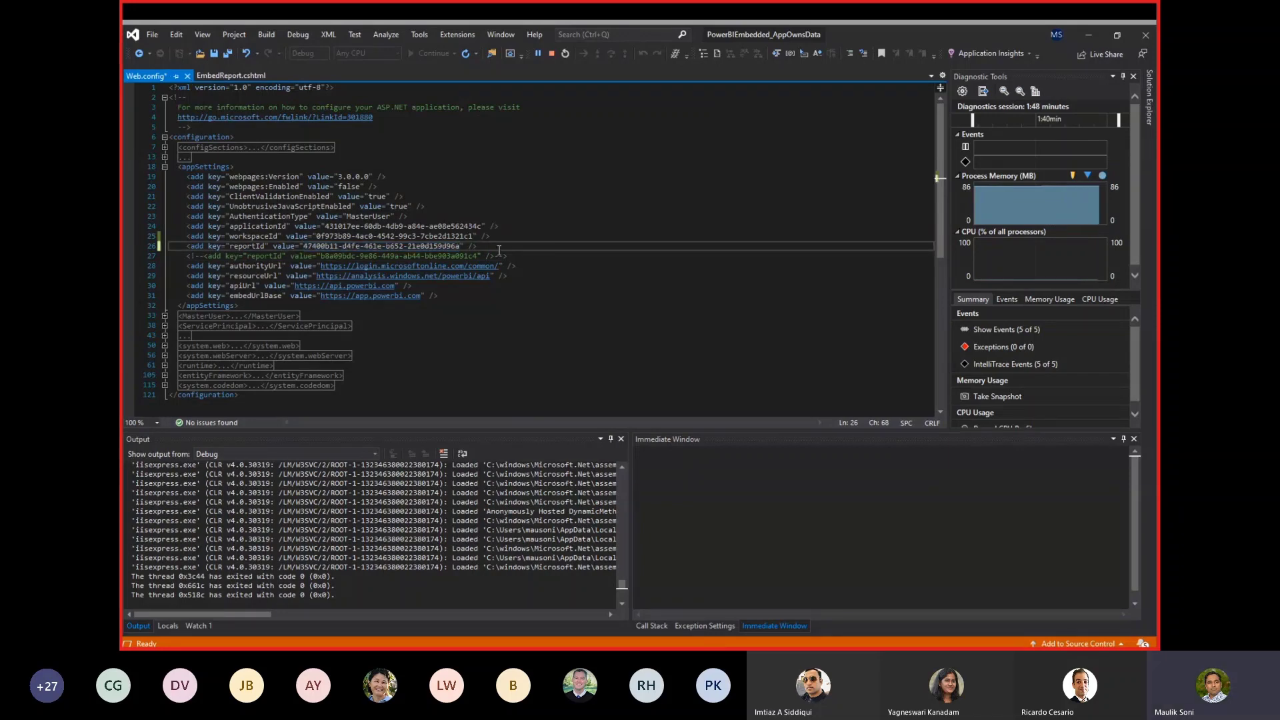
Save Web.config, stopping debugging, and relaunch the sample web app
{"action": "left_click", "coordinate": [499, 248]}
{"action": "key", "text": "ctrl+s"}
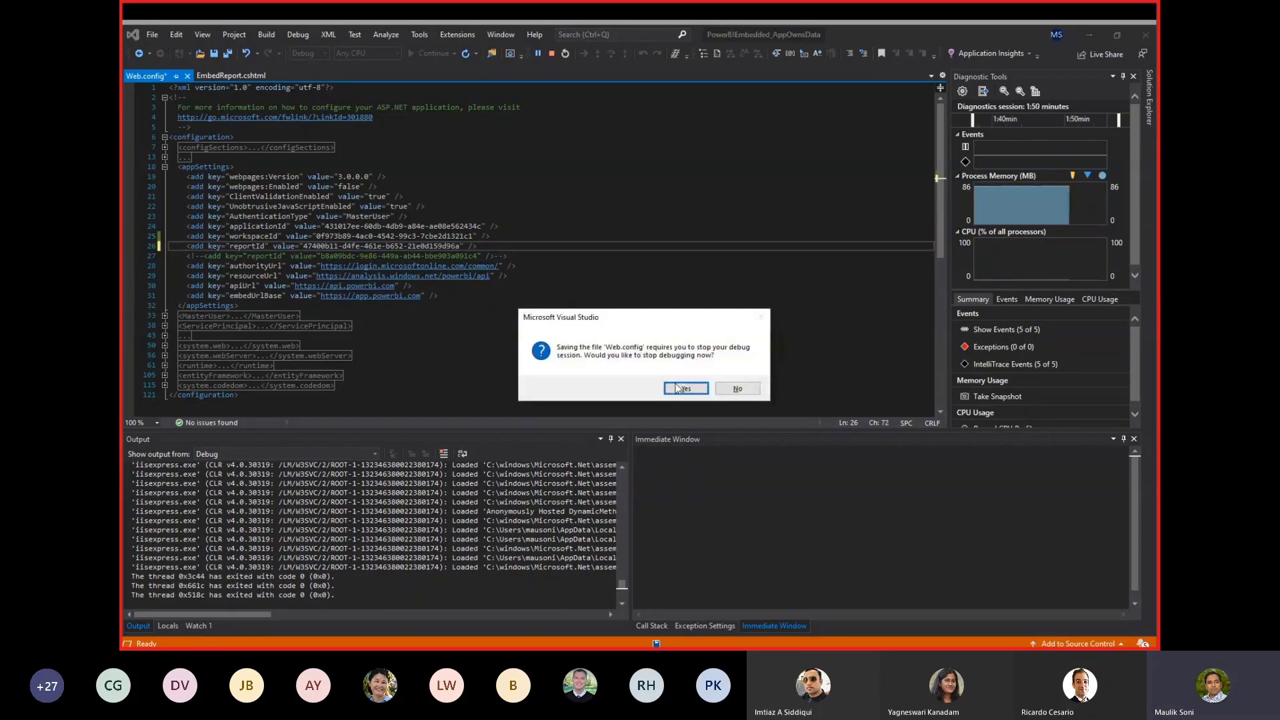
{"action": "left_click", "coordinate": [677, 389]}
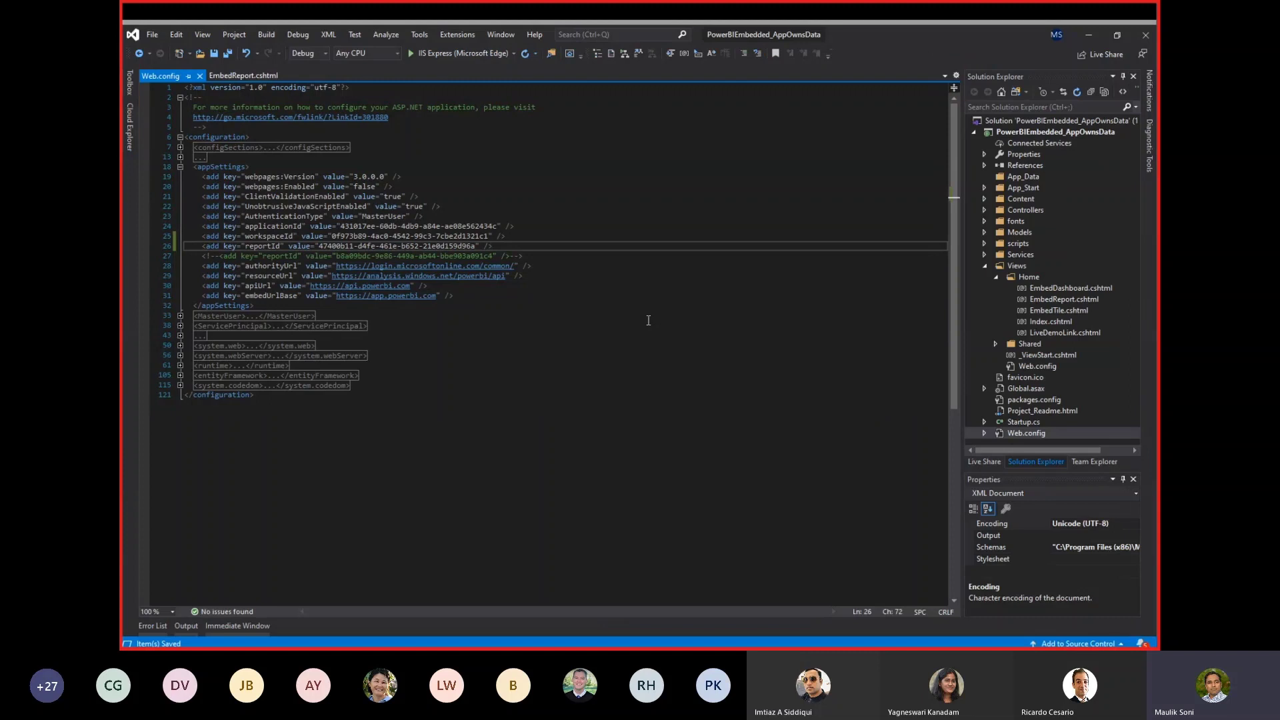
{"action": "left_click", "coordinate": [470, 53]}
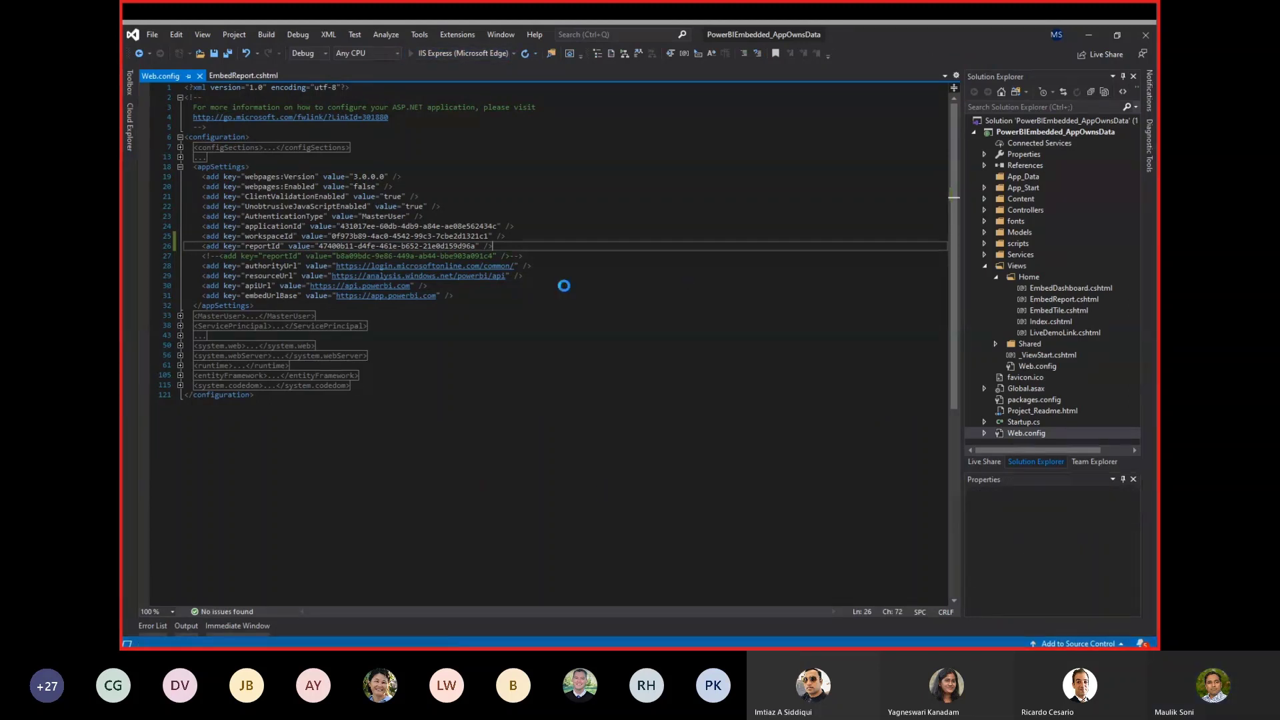
{"action": "key", "text": "alt+Tab"}
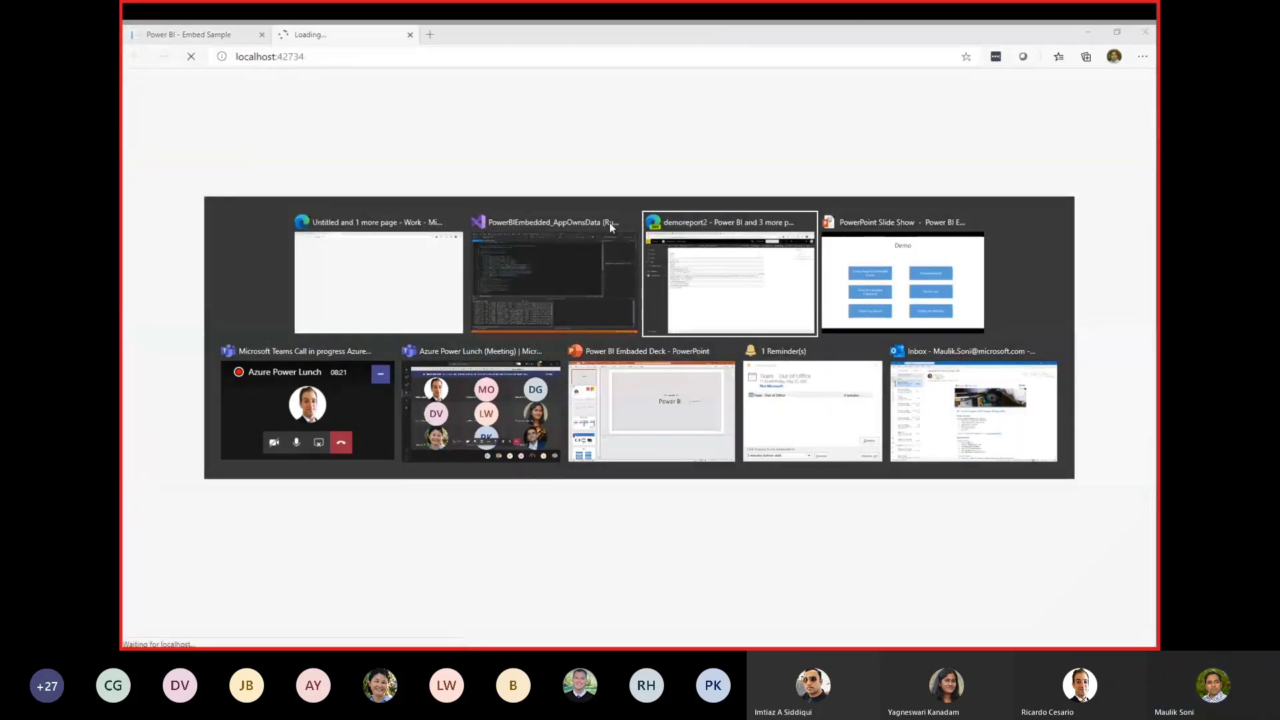
Embed demoreport2 in the sample app and select the PERFECT MATCH - YR01 - EPISODE 32 table row
{"action": "left_click", "coordinate": [662, 222]}
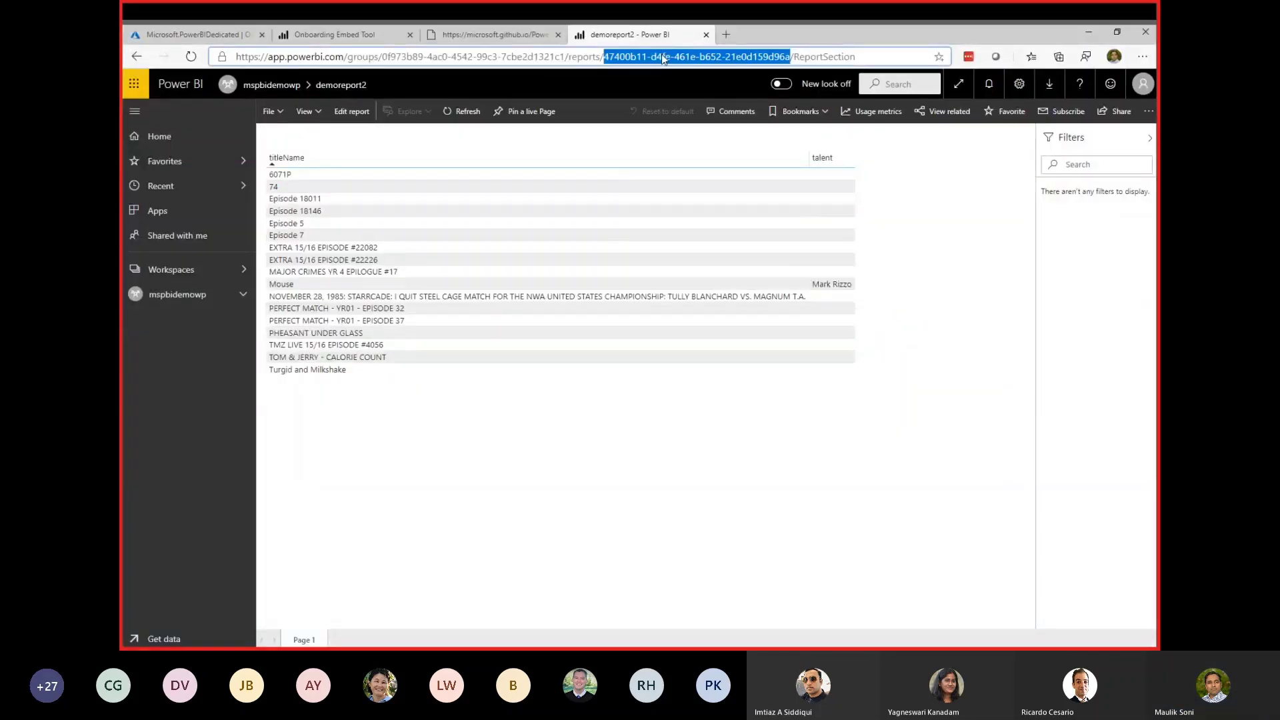
{"action": "key", "text": "alt+Tab"}
{"action": "left_click", "coordinate": [688, 265]}
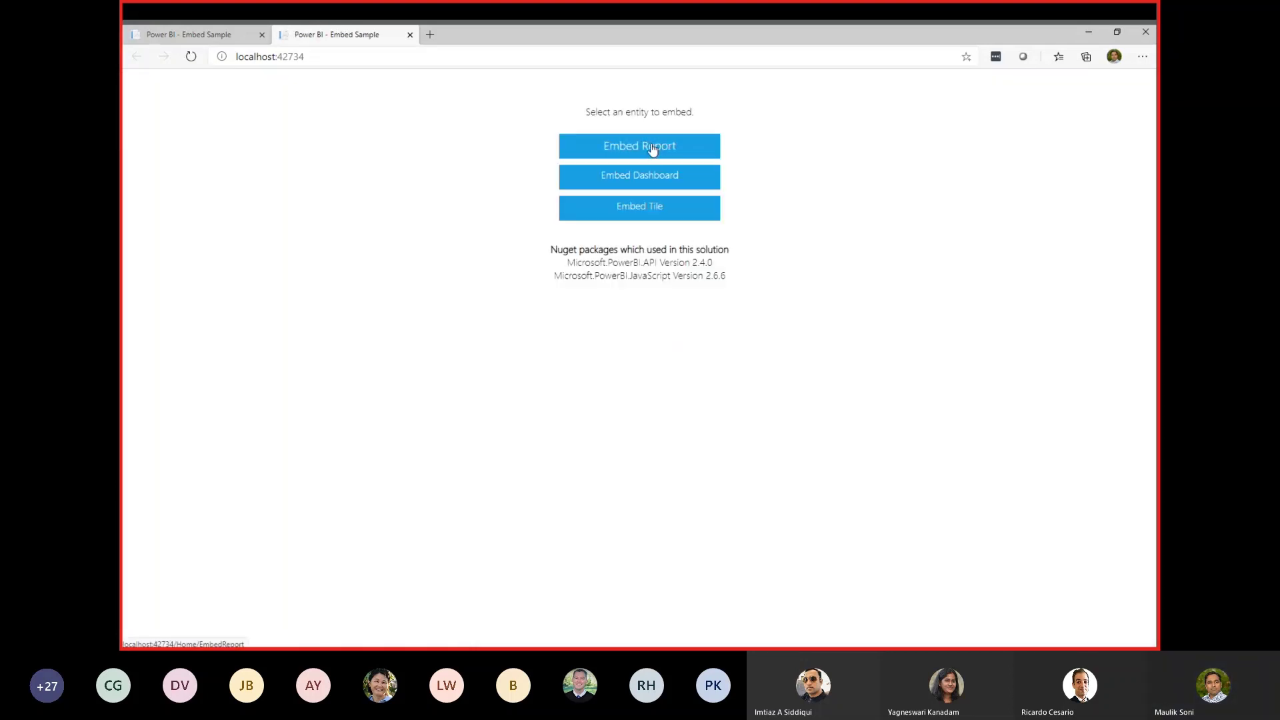
{"action": "left_click", "coordinate": [658, 147]}
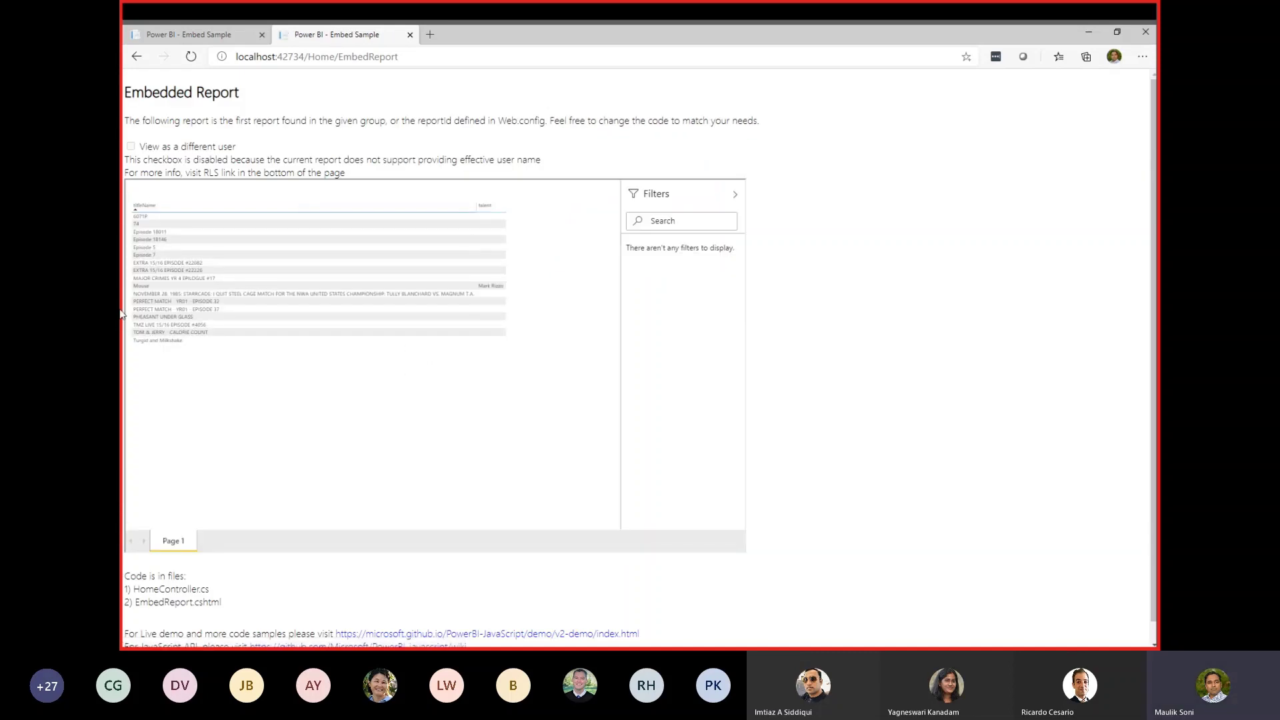
{"action": "left_click", "coordinate": [179, 255]}
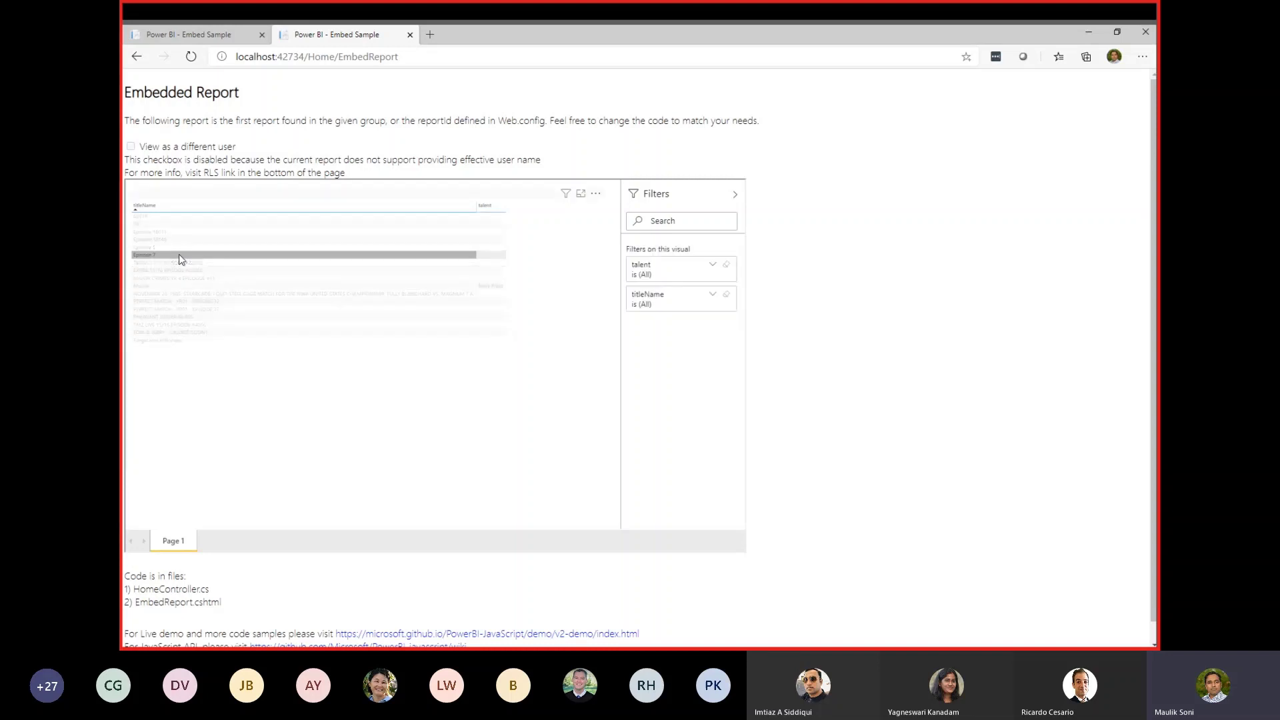
{"action": "left_click", "coordinate": [207, 304]}
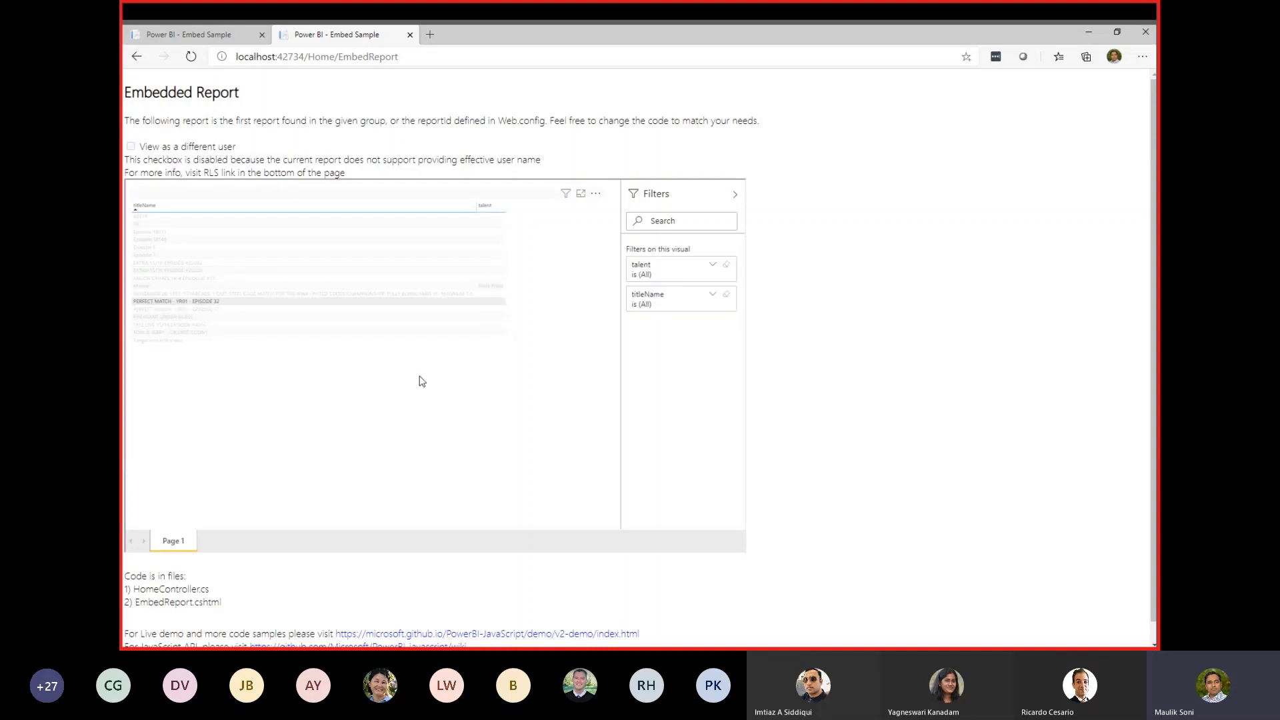
{"action": "key", "text": "alt+Tab"}
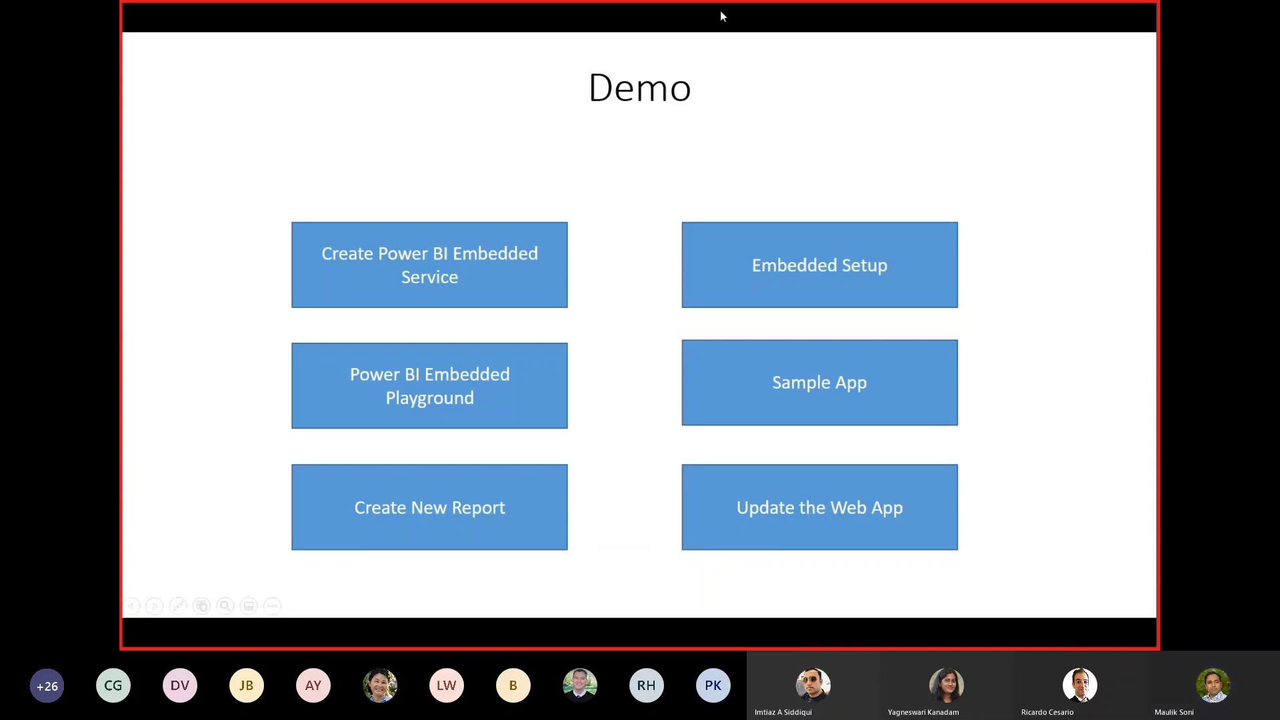
Bring the Teams meeting window in front of the Demo slide and shift it slightly right and down
{"action": "key", "text": "super"}
{"action": "mouse_move", "coordinate": [813, 34]}
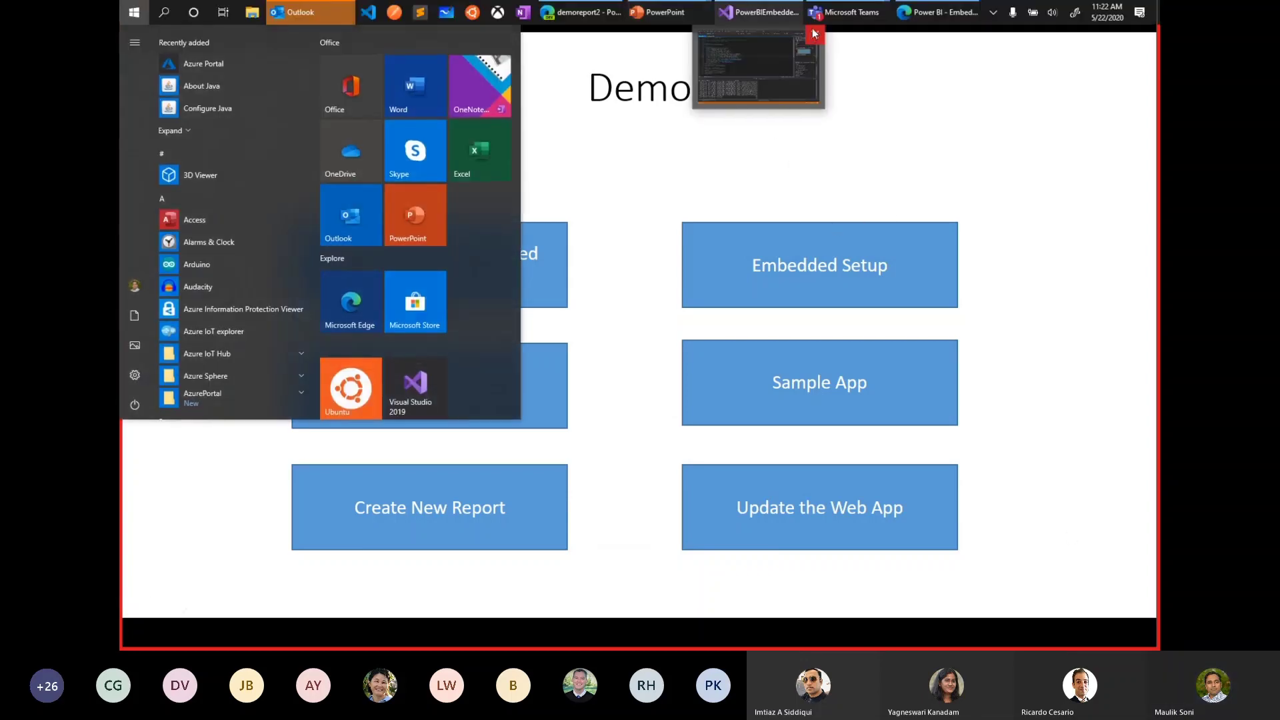
{"action": "mouse_move", "coordinate": [842, 13]}
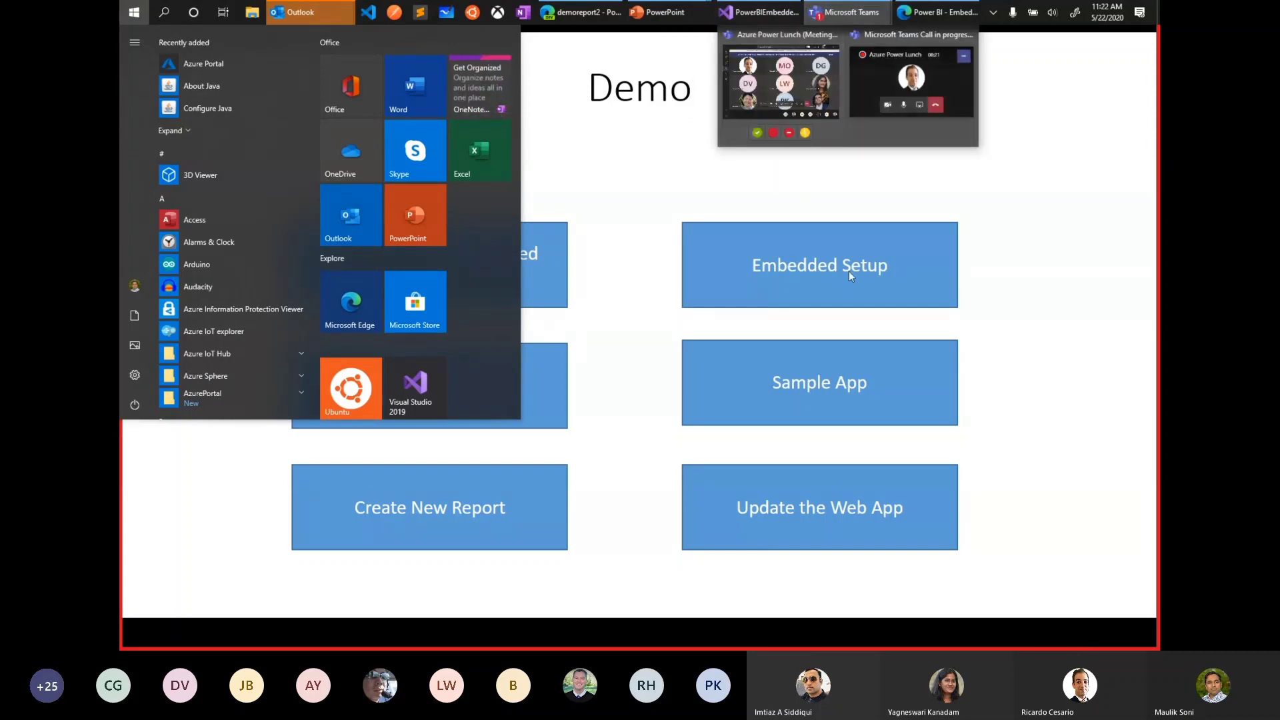
{"action": "left_click", "coordinate": [827, 78]}
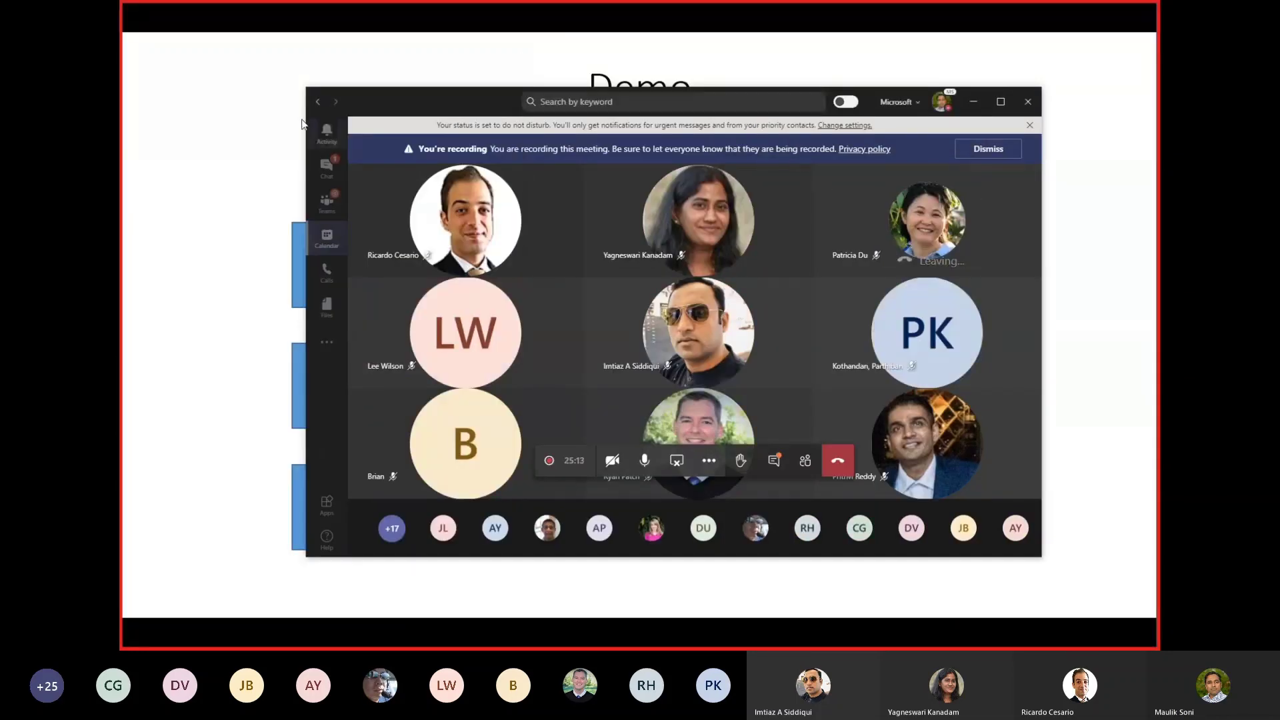
{"action": "left_click_drag", "start_coordinate": [382, 101], "coordinate": [420, 111]}
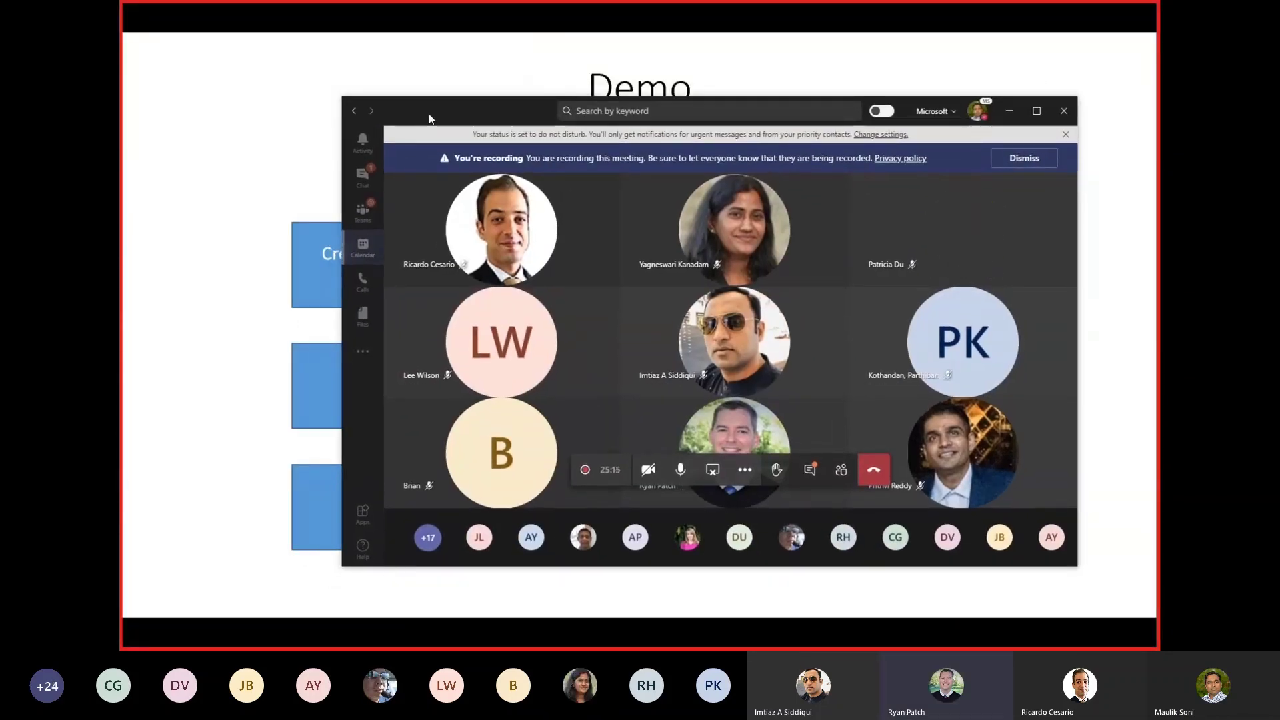
{"action": "mouse_move", "coordinate": [722, 420]}
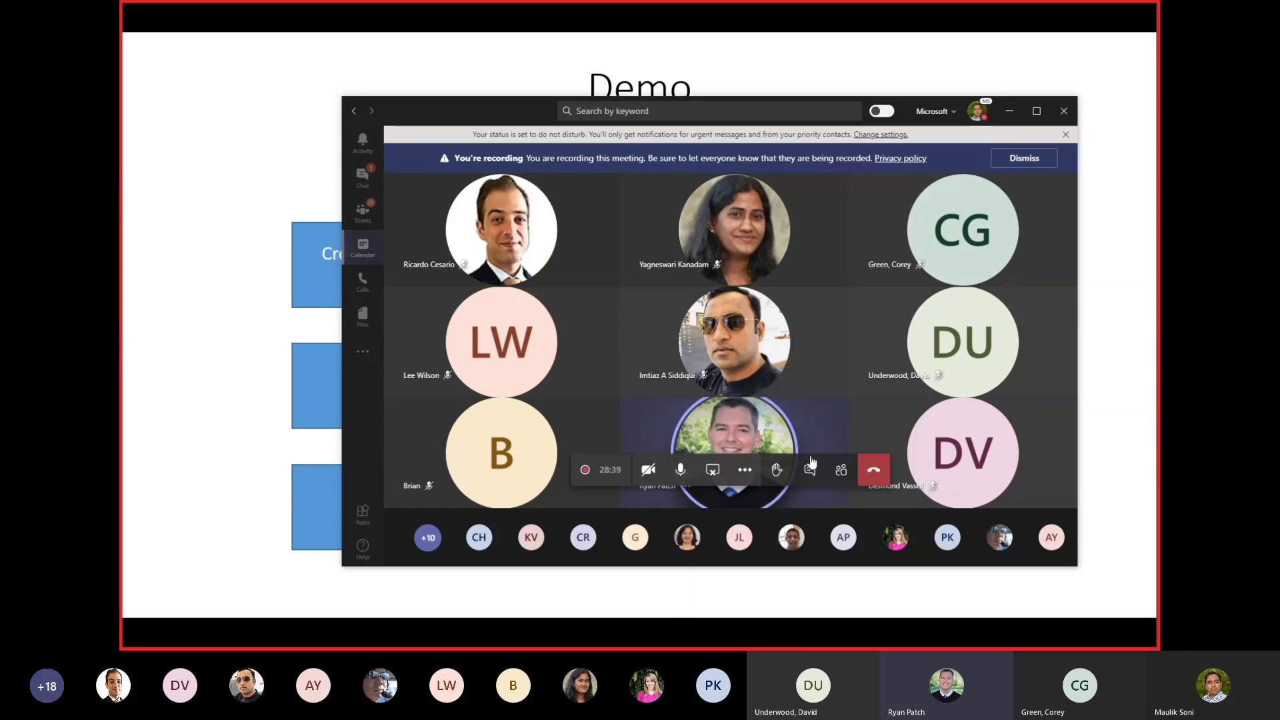
{"action": "mouse_move", "coordinate": [758, 422]}
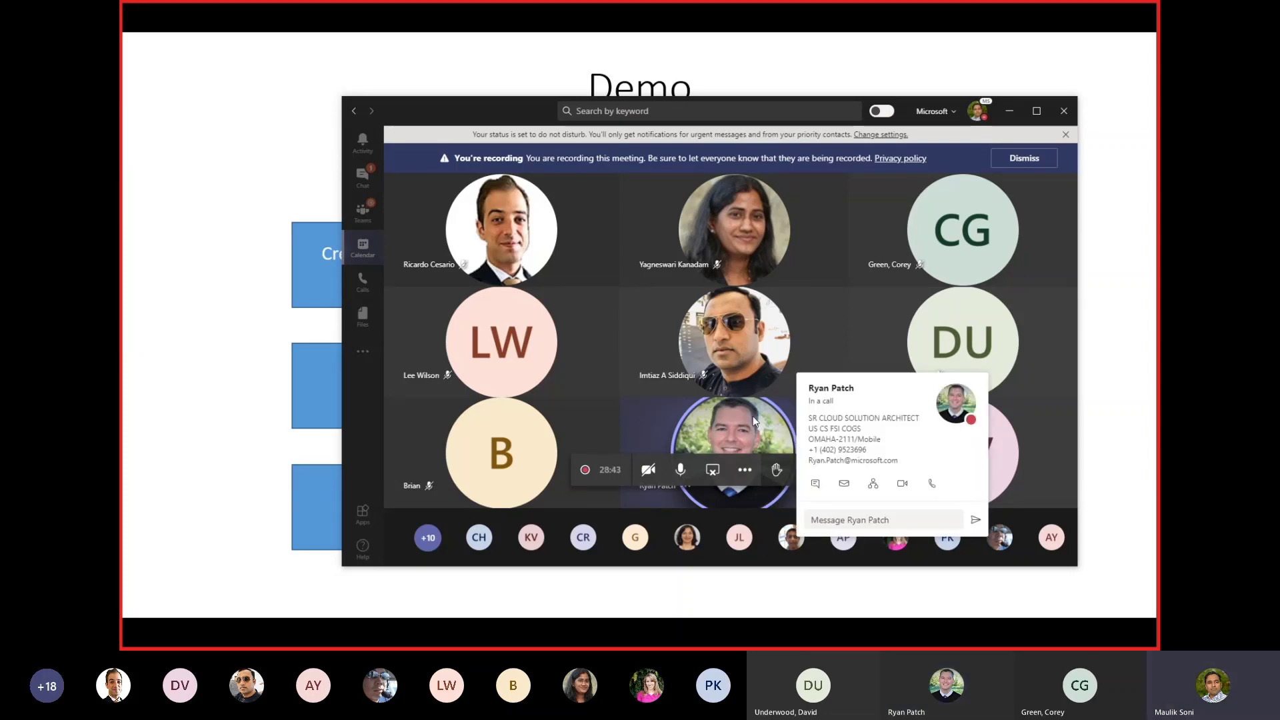
Open the azpbicapacity Power BI Embedded resource and view its Change size SKU table (A1–A6)
{"action": "key", "text": "alt+Tab"}
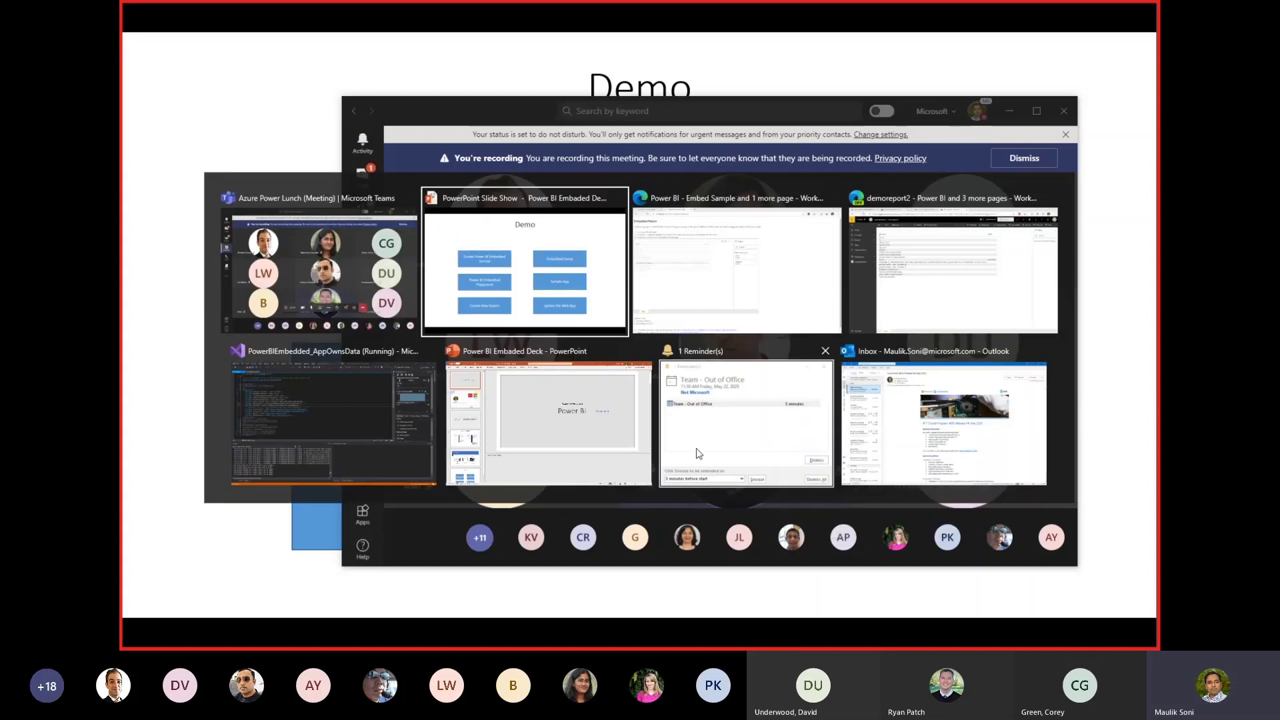
{"action": "key", "text": "alt+Tab"}
{"action": "key", "text": "alt+Tab"}
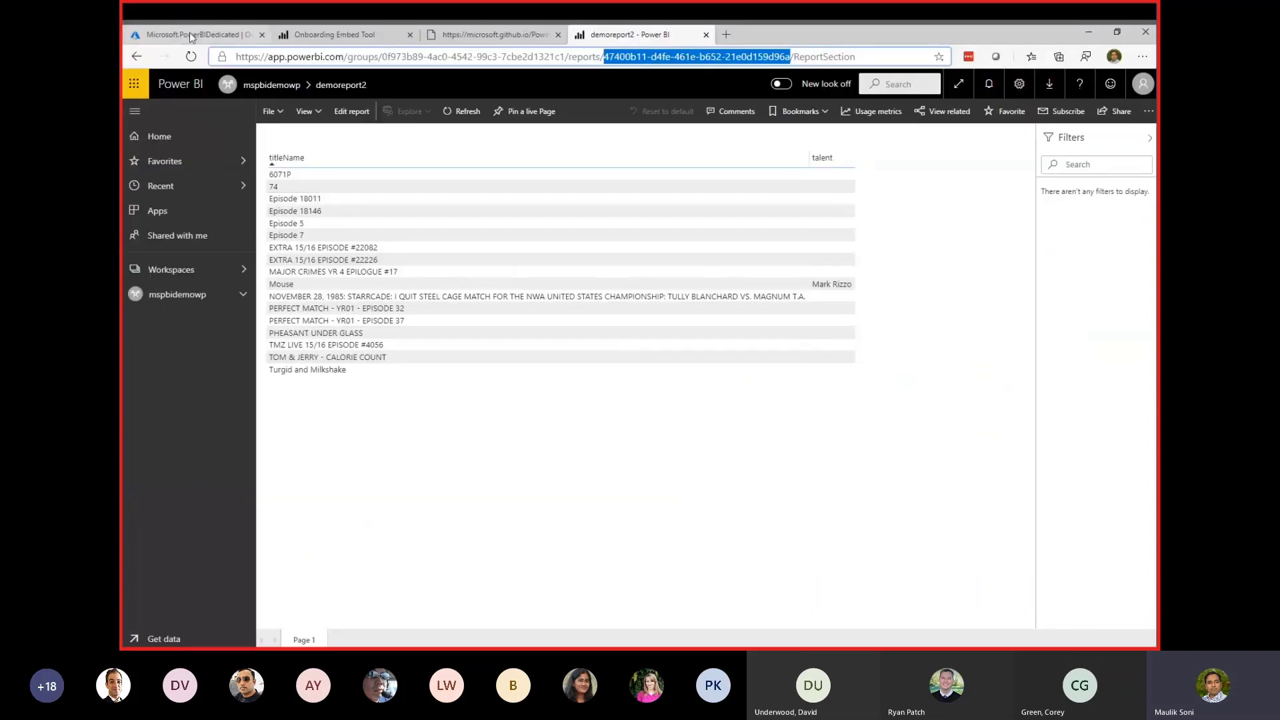
{"action": "left_click", "coordinate": [193, 34]}
{"action": "left_click", "coordinate": [398, 347]}
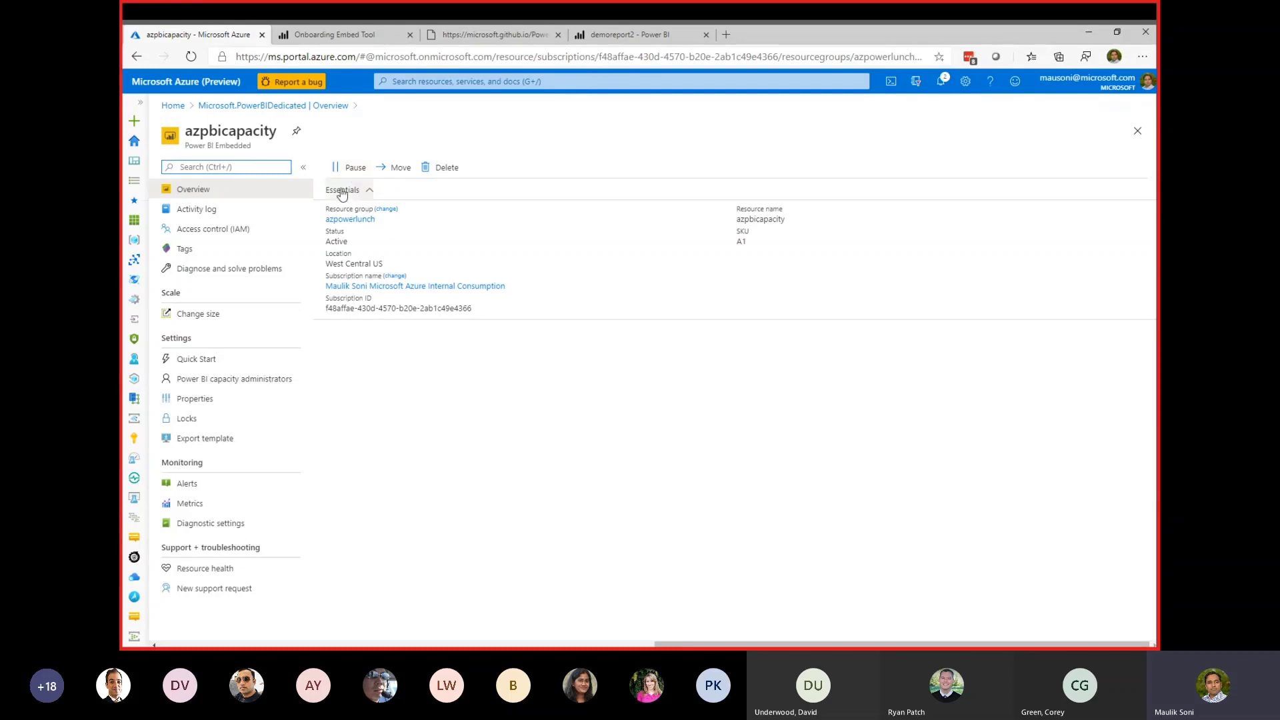
{"action": "left_click", "coordinate": [207, 316]}
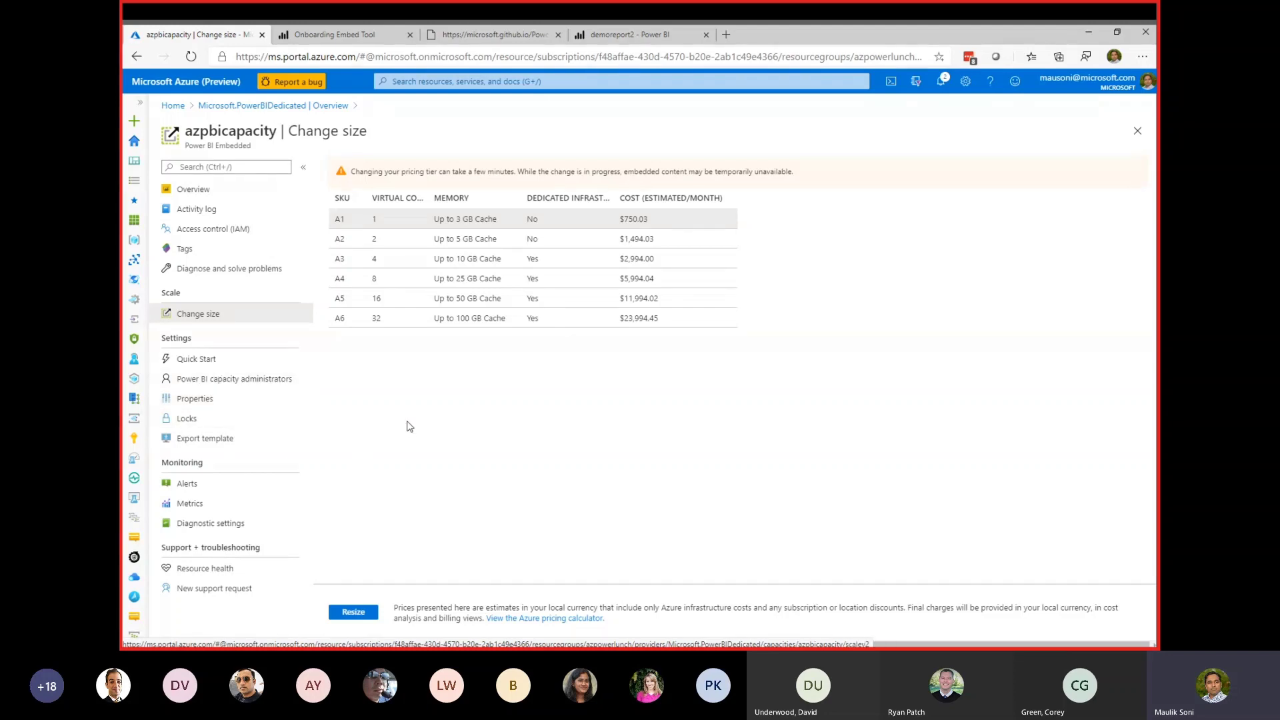
Show the mspbidemowp workspace contents in Power BI, then return to the azpbicapacity pricing table
{"action": "left_click", "coordinate": [651, 34]}
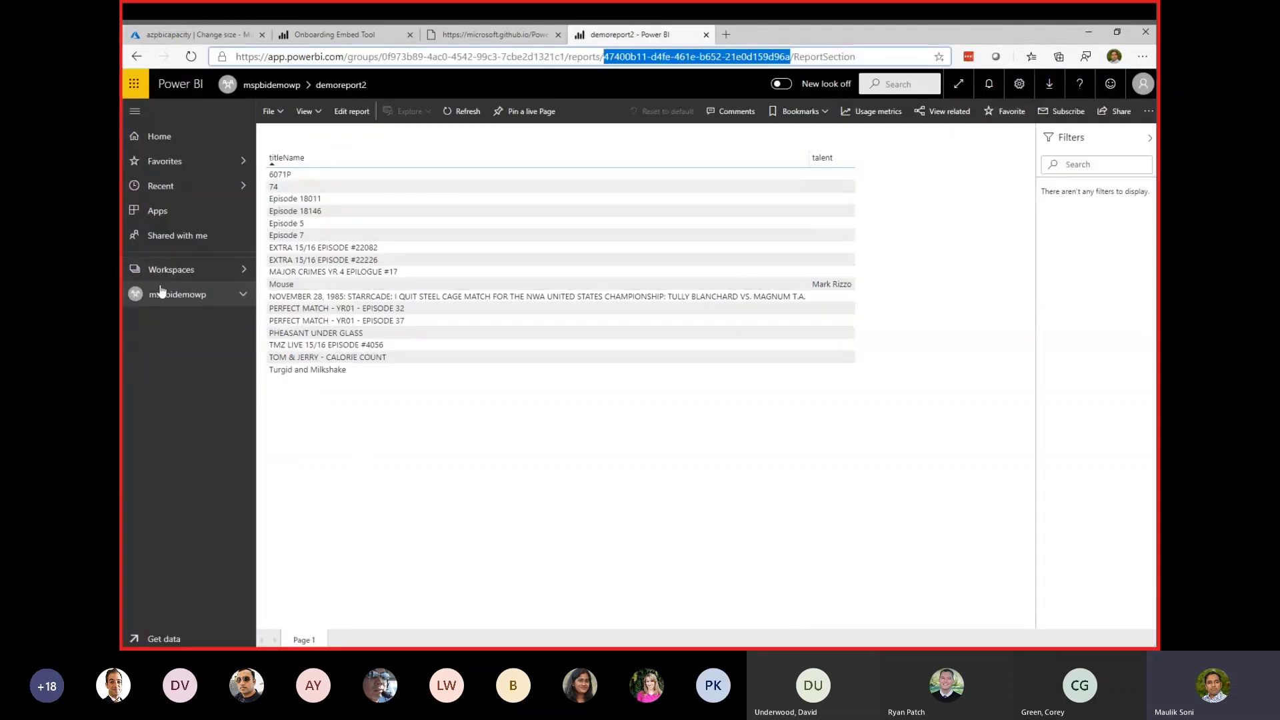
{"action": "left_click", "coordinate": [192, 295]}
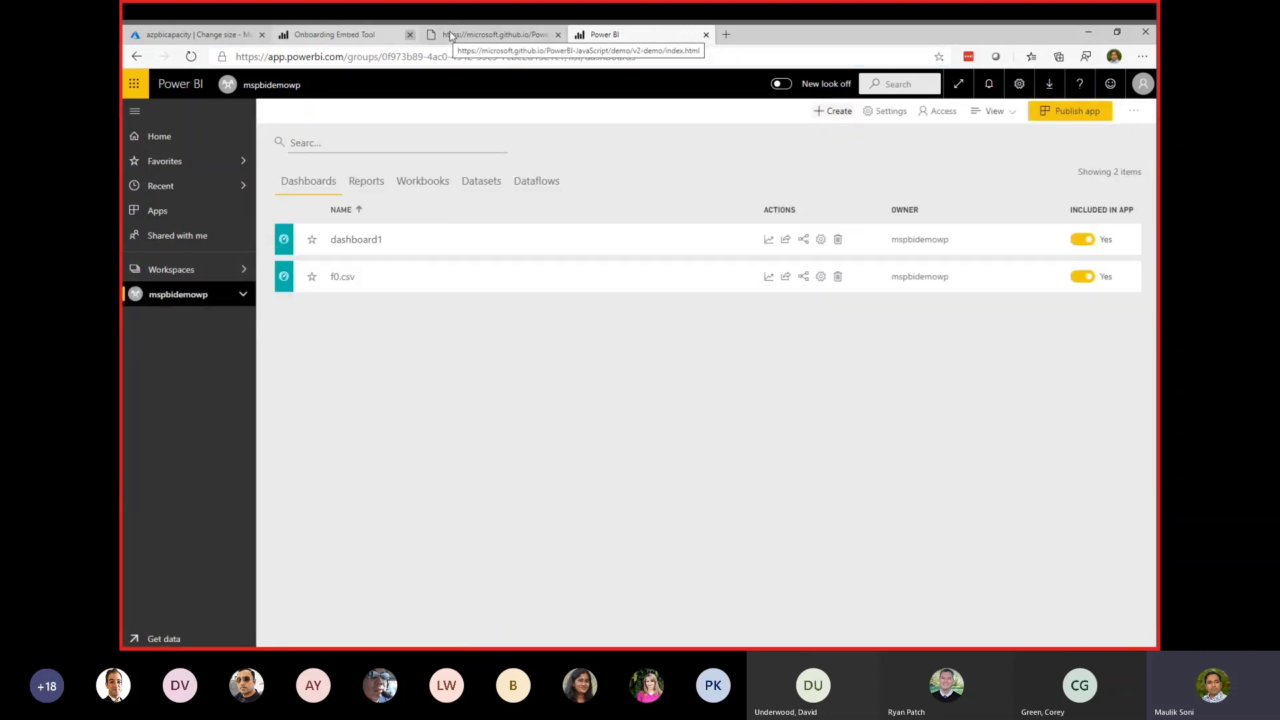
{"action": "left_click", "coordinate": [193, 34]}
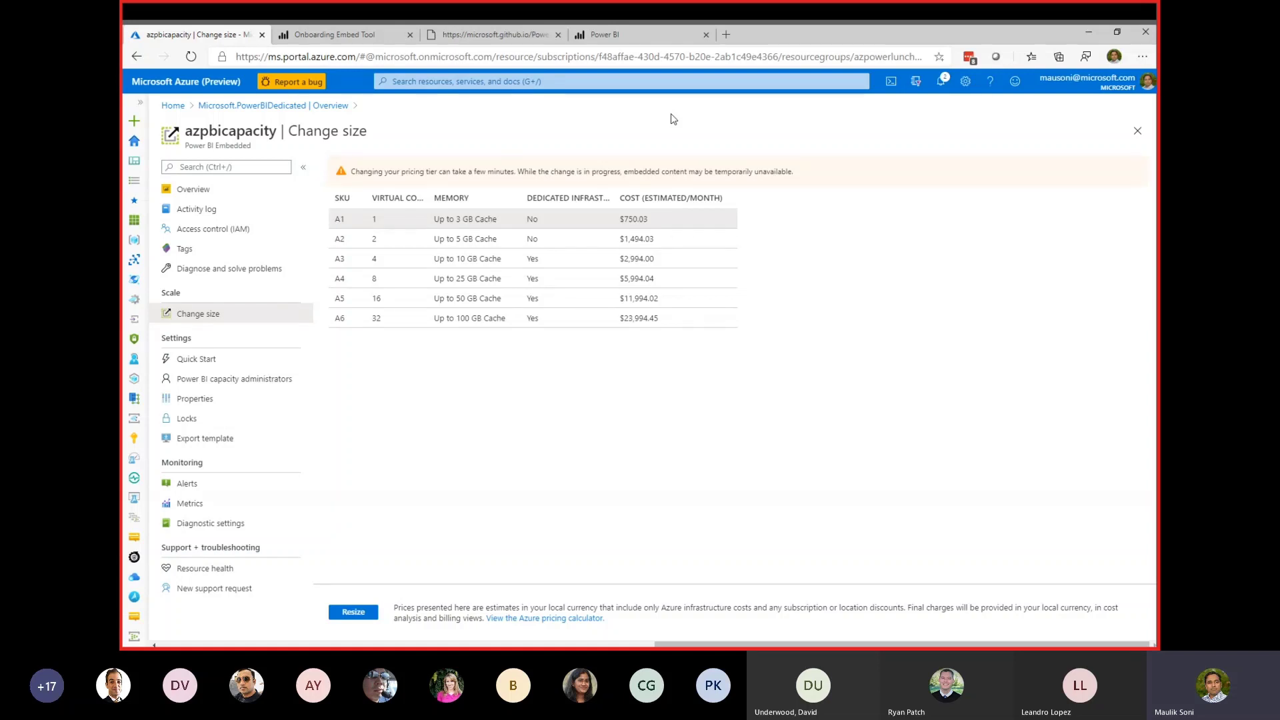
Open demoreport2 from the mspbidemowp workspace's Reports list
{"action": "left_click", "coordinate": [650, 33]}
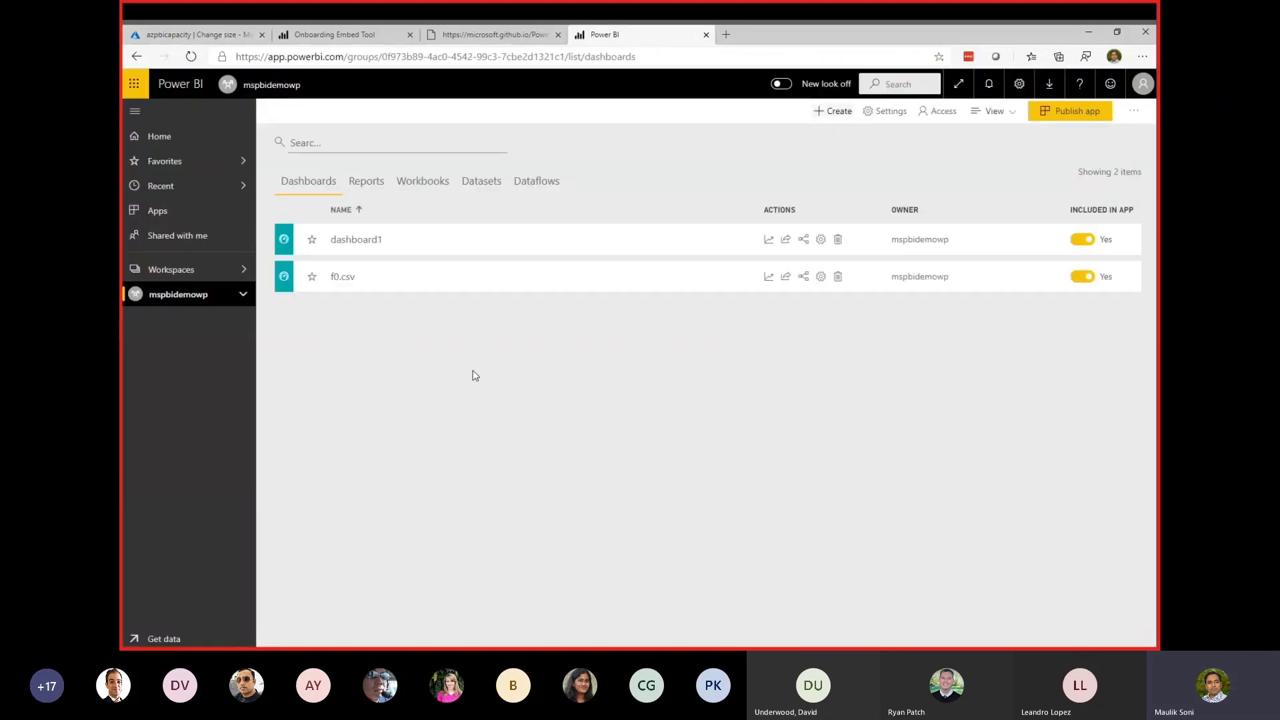
{"action": "left_click", "coordinate": [378, 188]}
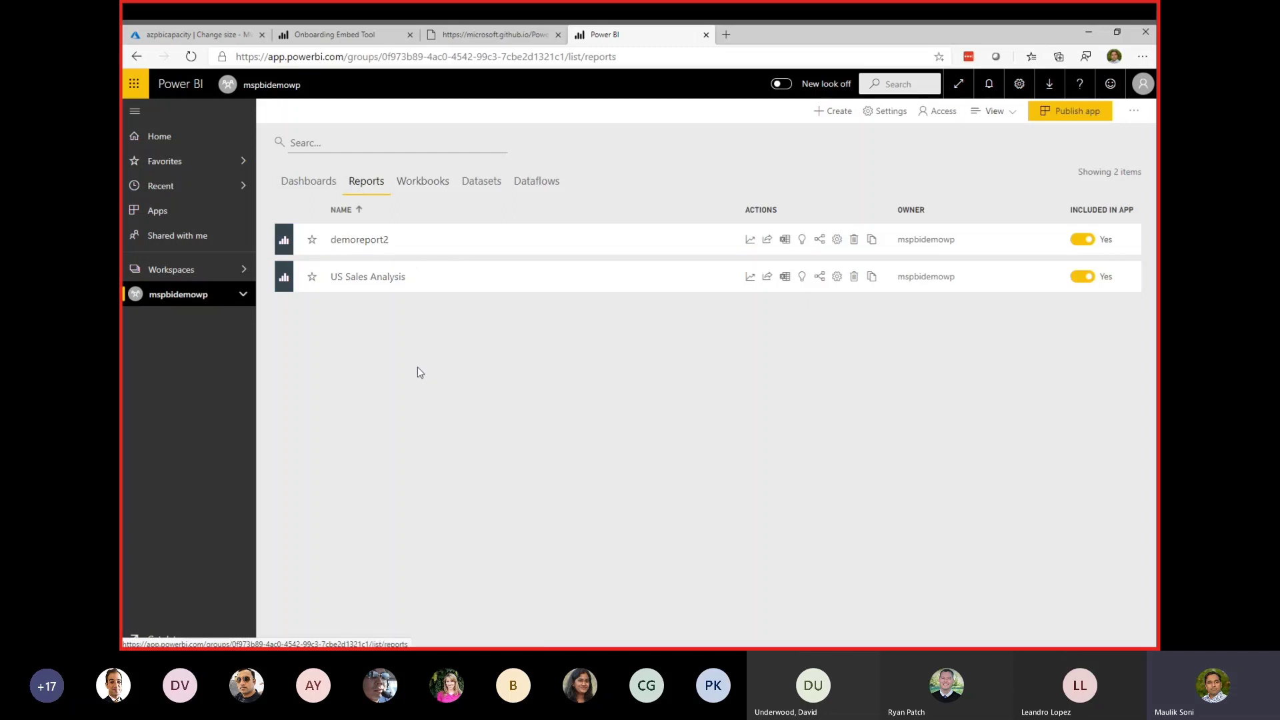
{"action": "left_click", "coordinate": [385, 241]}
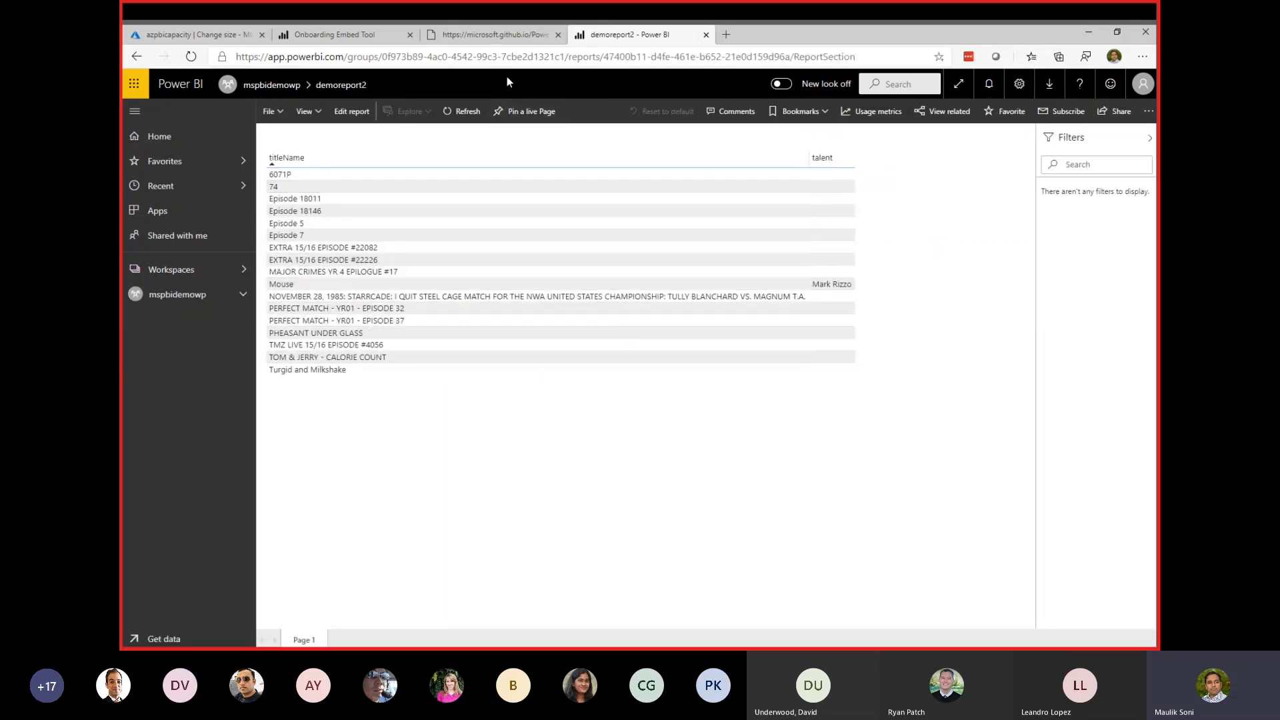
On the Embedded Playground Create-mode sample, highlight the access token line in the embed code
{"action": "left_click", "coordinate": [353, 37]}
{"action": "left_click", "coordinate": [440, 35]}
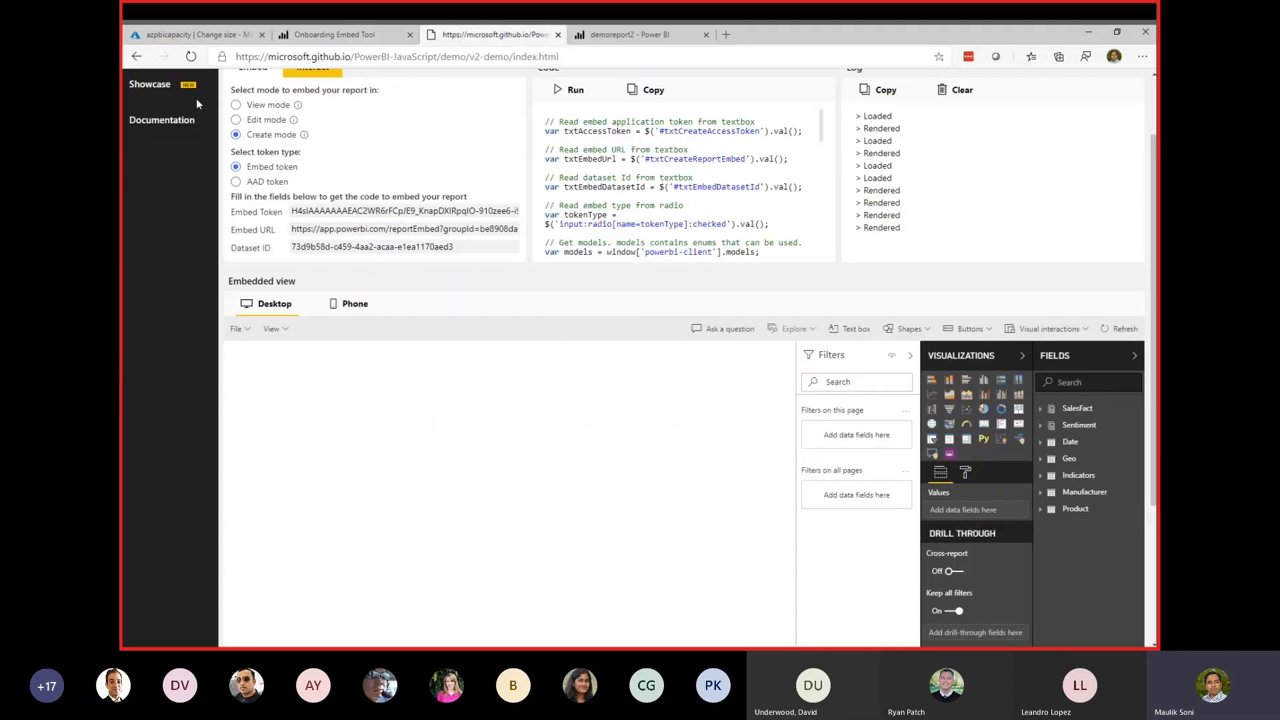
{"action": "scroll", "coordinate": [197, 100], "scroll_direction": "up", "scroll_amount": 2}
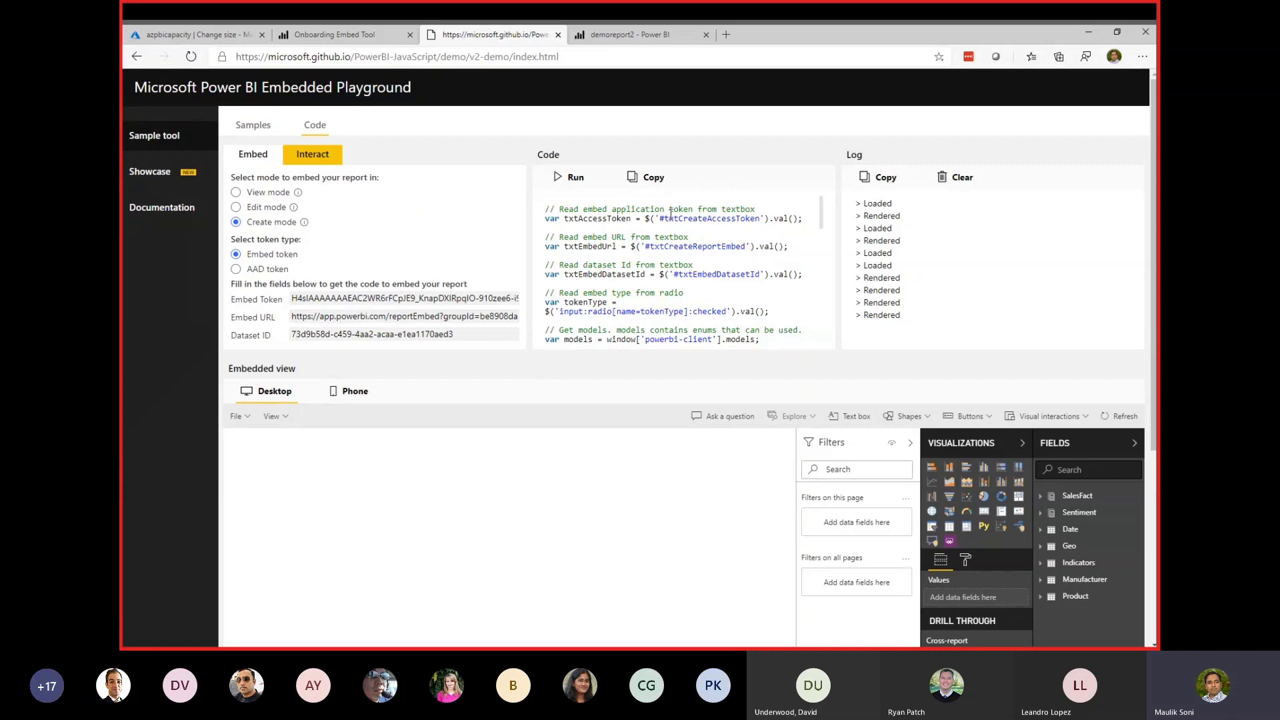
{"action": "left_click_drag", "start_coordinate": [670, 213], "coordinate": [793, 247]}
{"action": "left_click_drag", "start_coordinate": [698, 274], "coordinate": [708, 274]}
{"action": "scroll", "coordinate": [731, 273], "scroll_direction": "down", "scroll_amount": 1}
{"action": "scroll", "coordinate": [732, 269], "scroll_direction": "down", "scroll_amount": 1}
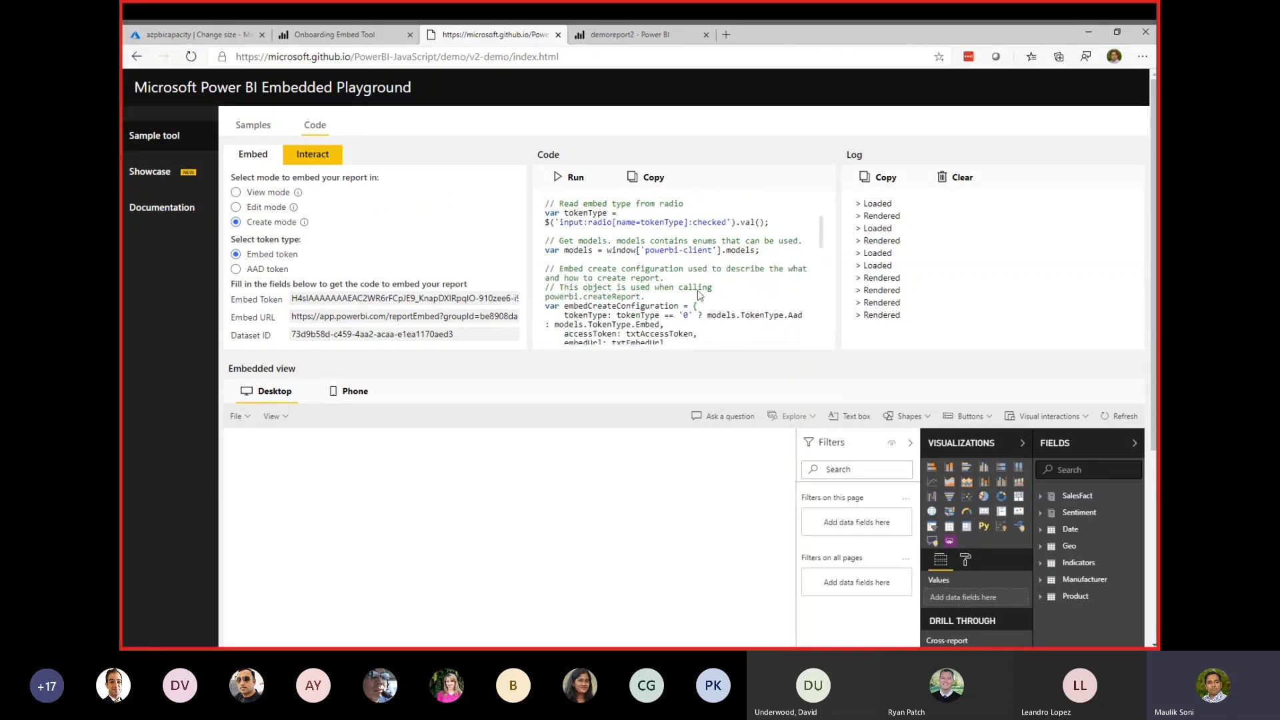
{"action": "scroll", "coordinate": [707, 286], "scroll_direction": "down", "scroll_amount": 1}
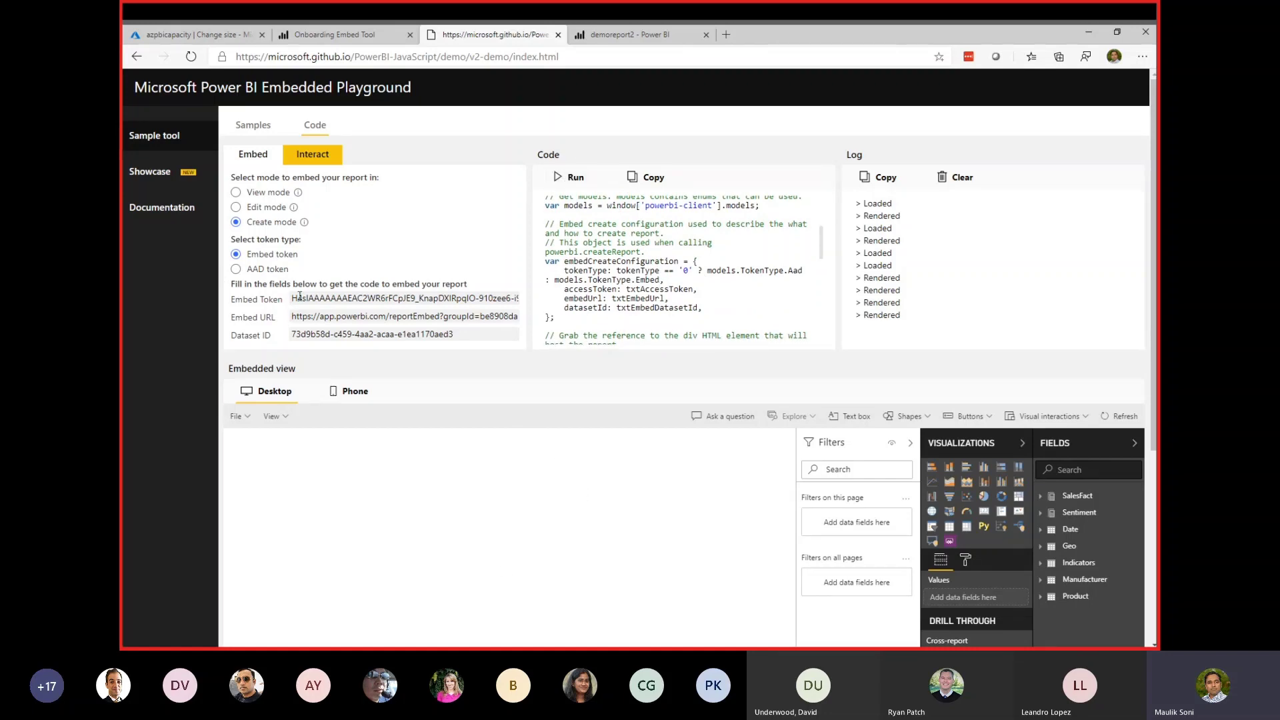
Highlight the Dataset ID, Embed Token and Embed URL fields, then copy the playground page's address
{"action": "left_click", "coordinate": [310, 334]}
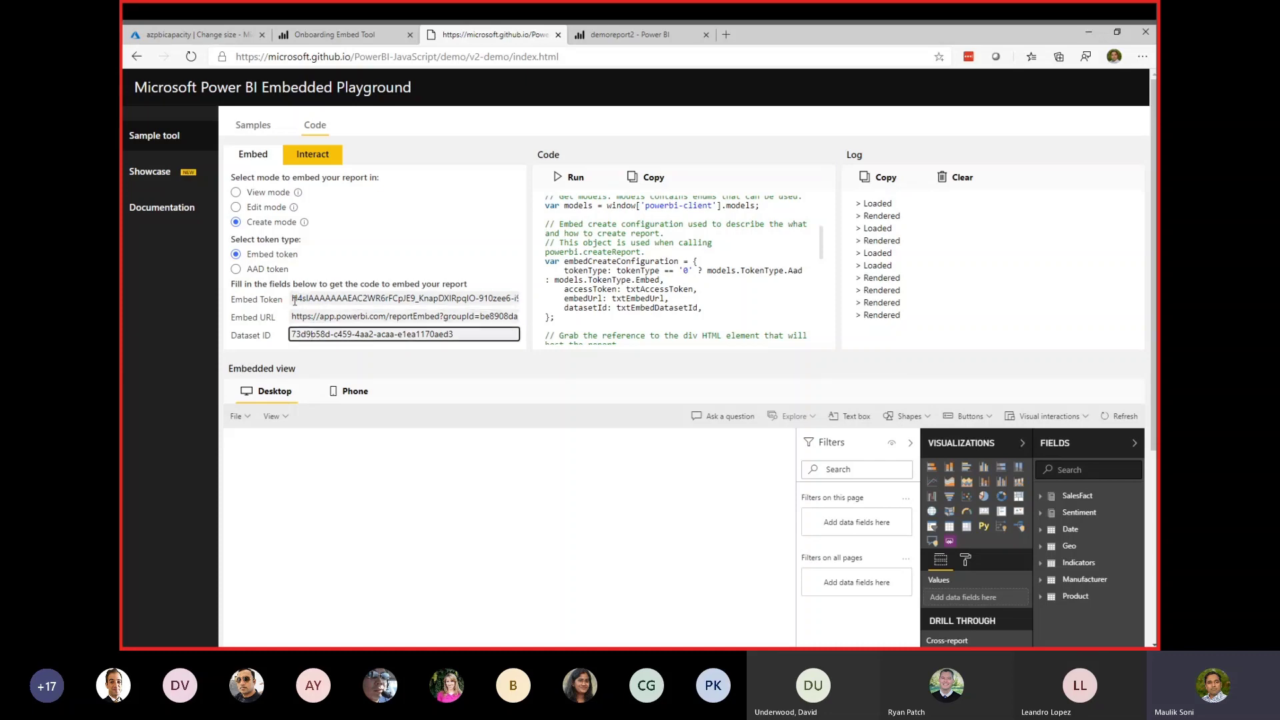
{"action": "left_click_drag", "start_coordinate": [293, 298], "coordinate": [394, 334]}
{"action": "left_click", "coordinate": [426, 154]}
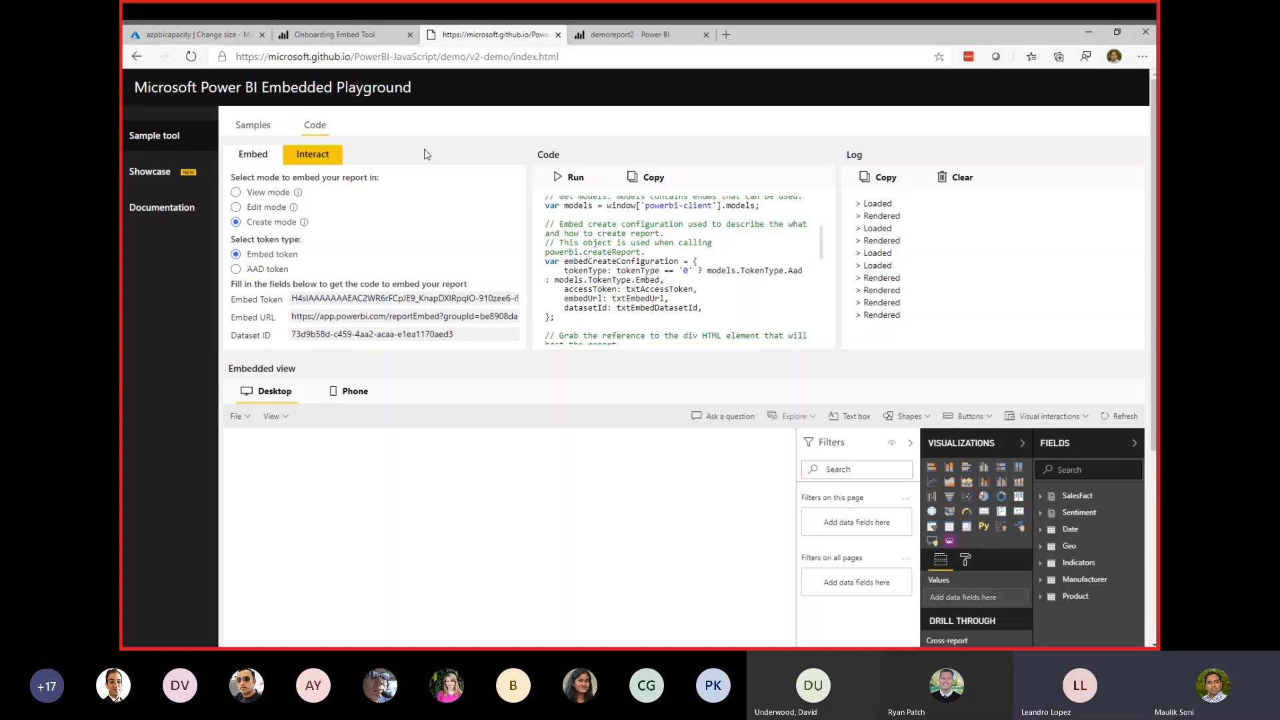
{"action": "left_click", "coordinate": [506, 56]}
{"action": "key", "text": "ctrl+c"}
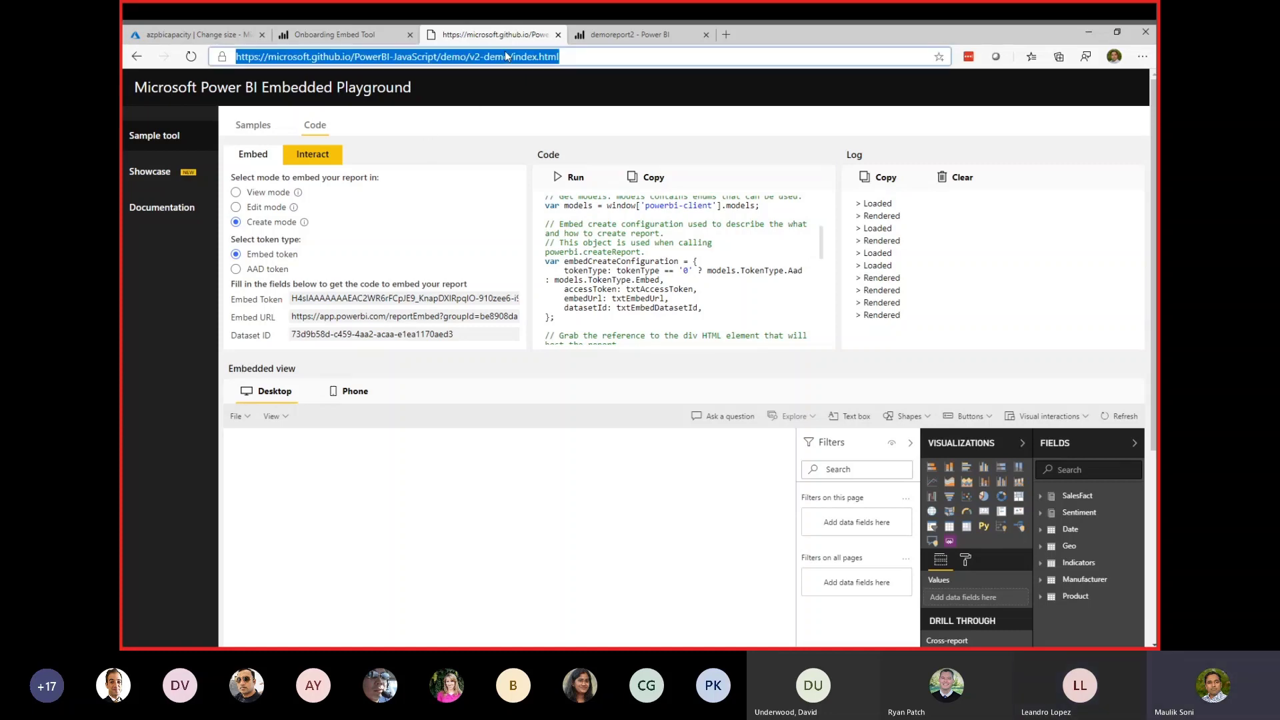
{"action": "key", "text": "alt+Tab"}
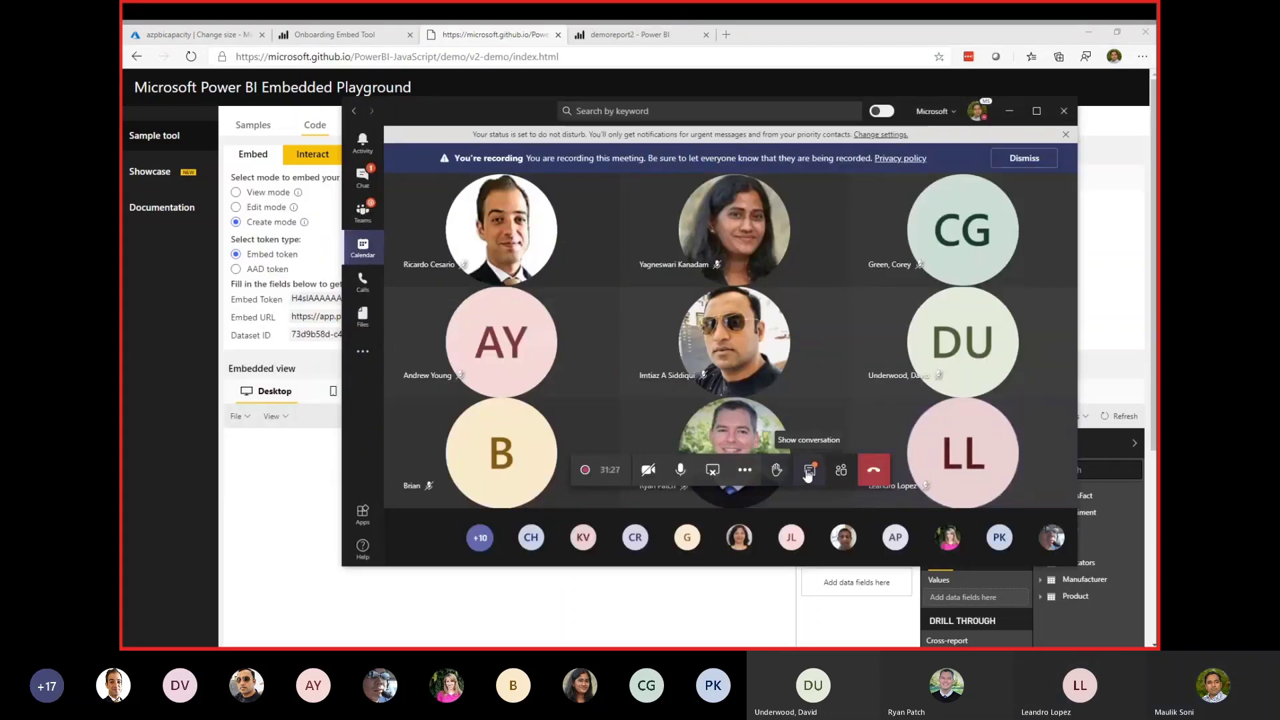
Paste and send the Embedded Playground link in the Teams meeting chat
{"action": "left_click", "coordinate": [810, 469]}
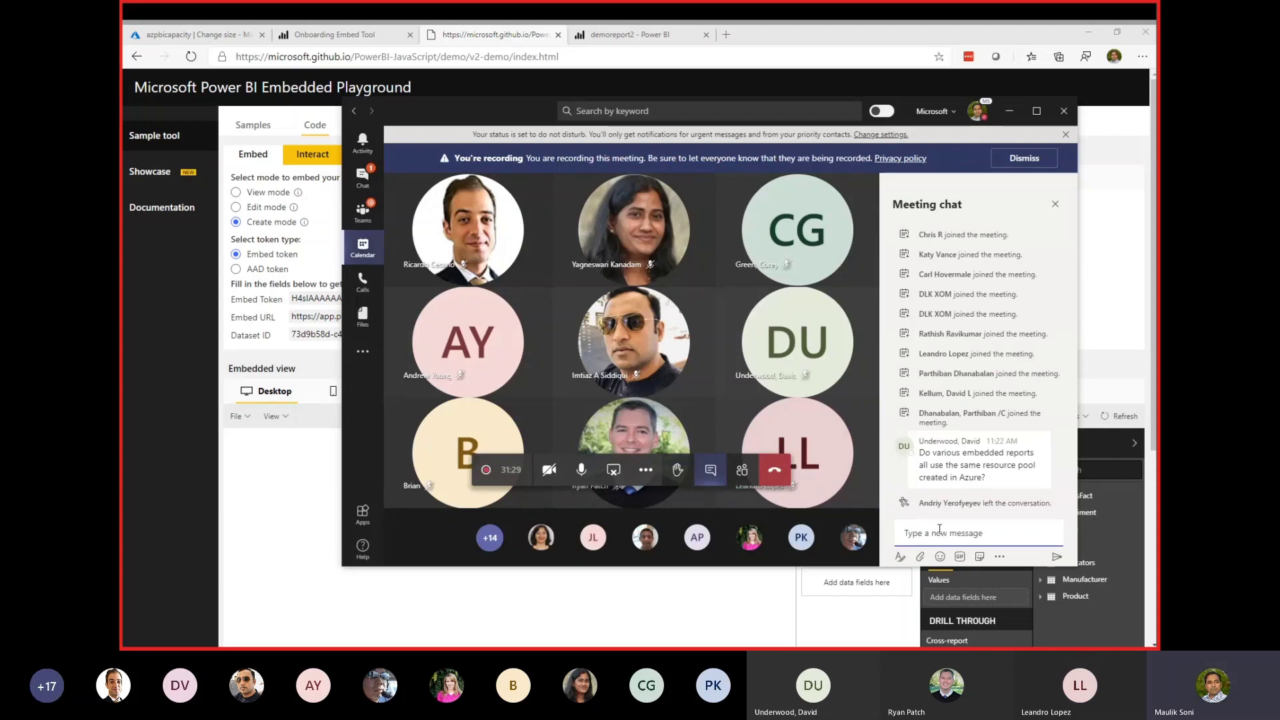
{"action": "key", "text": "ctrl+v"}
{"action": "key", "text": "Return"}
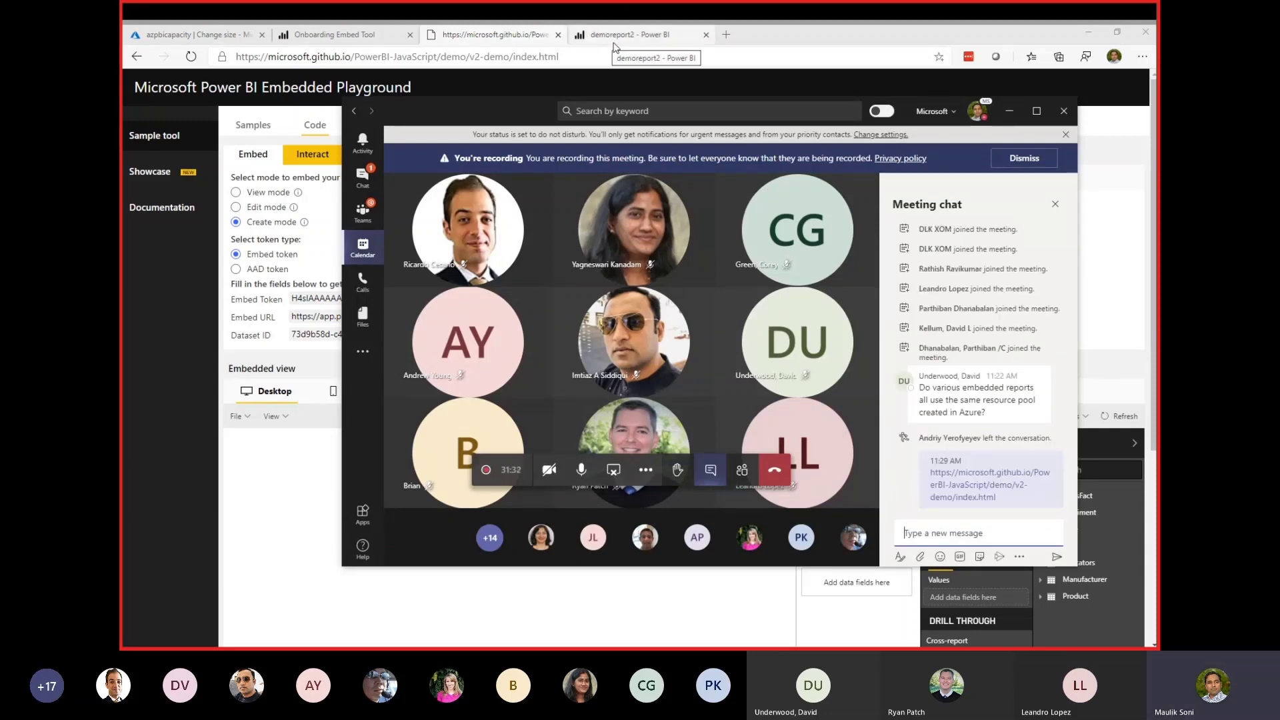
Copy the Power BI embedsetup page's address and send it in the meeting chat
{"action": "key", "text": "alt+Tab"}
{"action": "left_click", "coordinate": [383, 35]}
{"action": "left_click", "coordinate": [393, 56]}
{"action": "left_click", "coordinate": [393, 56]}
{"action": "left_click_drag", "start_coordinate": [402, 56], "coordinate": [231, 57]}
{"action": "key", "text": "ctrl+c"}
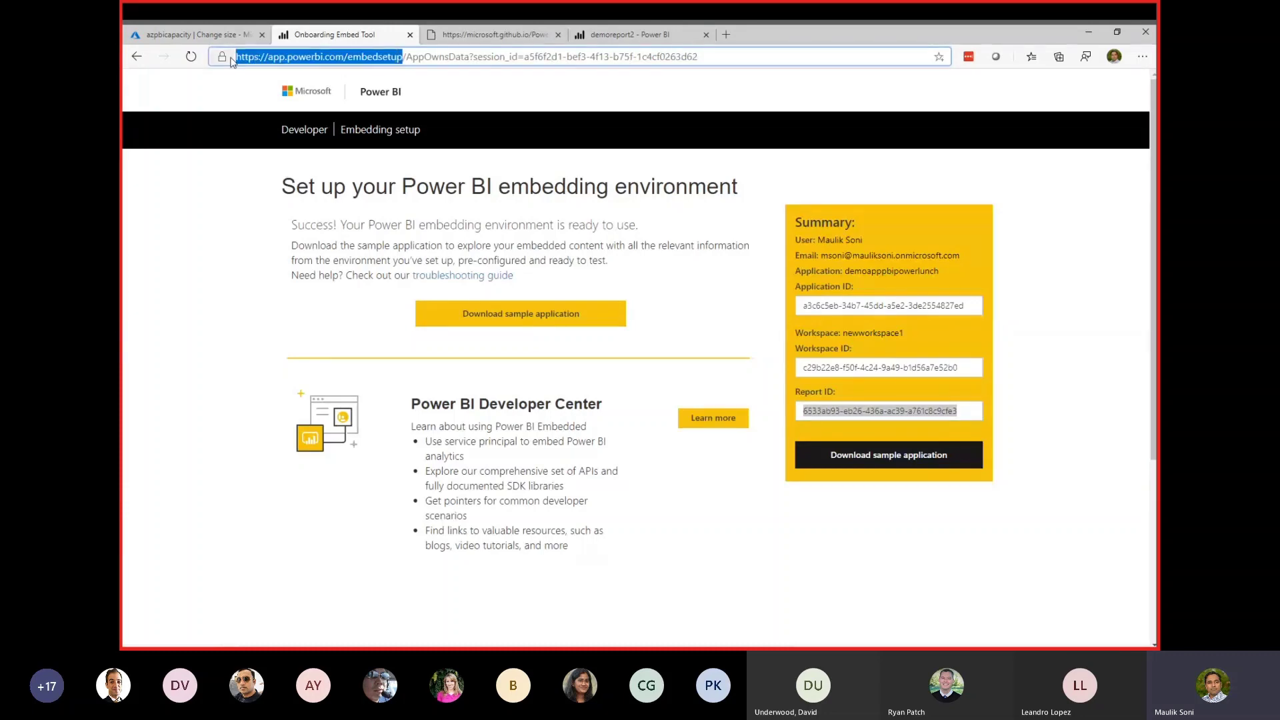
{"action": "key", "text": "alt+Tab"}
{"action": "key", "text": "ctrl+v"}
{"action": "key", "text": "Return"}
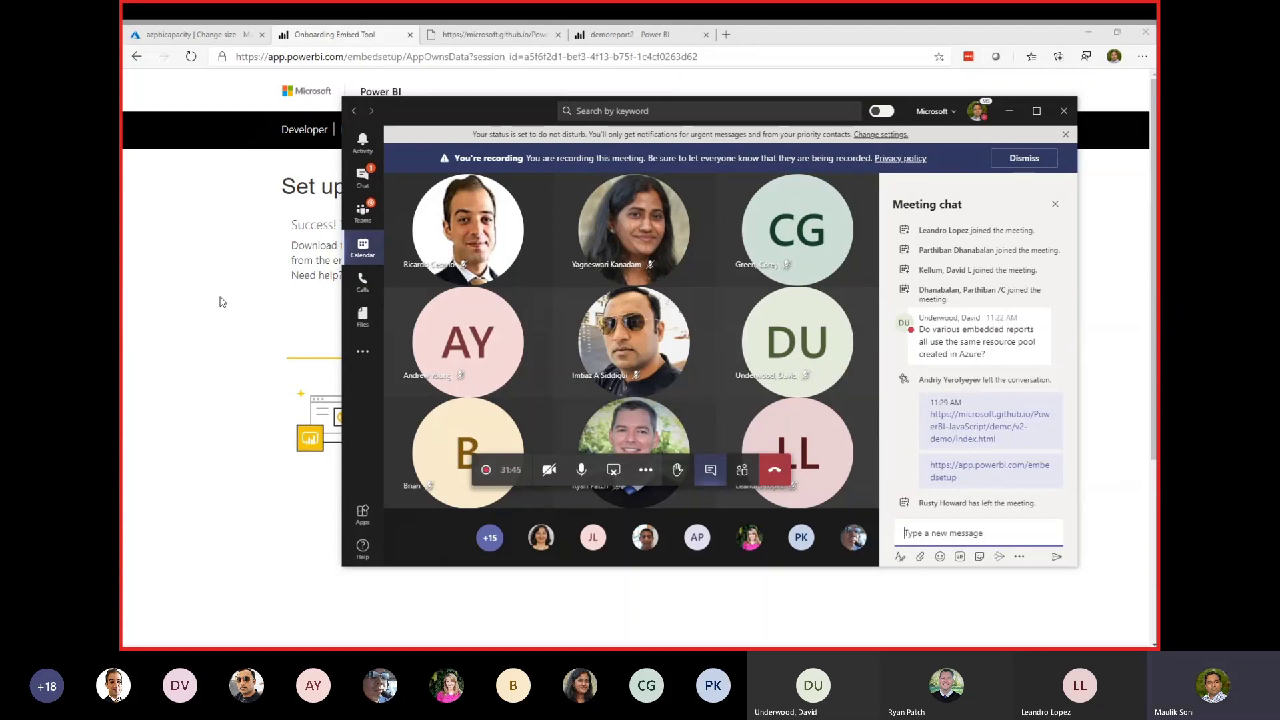
Return to the PowerPoint slideshow at the 'What is PBI Embedded?' slide
{"action": "left_click", "coordinate": [224, 259]}
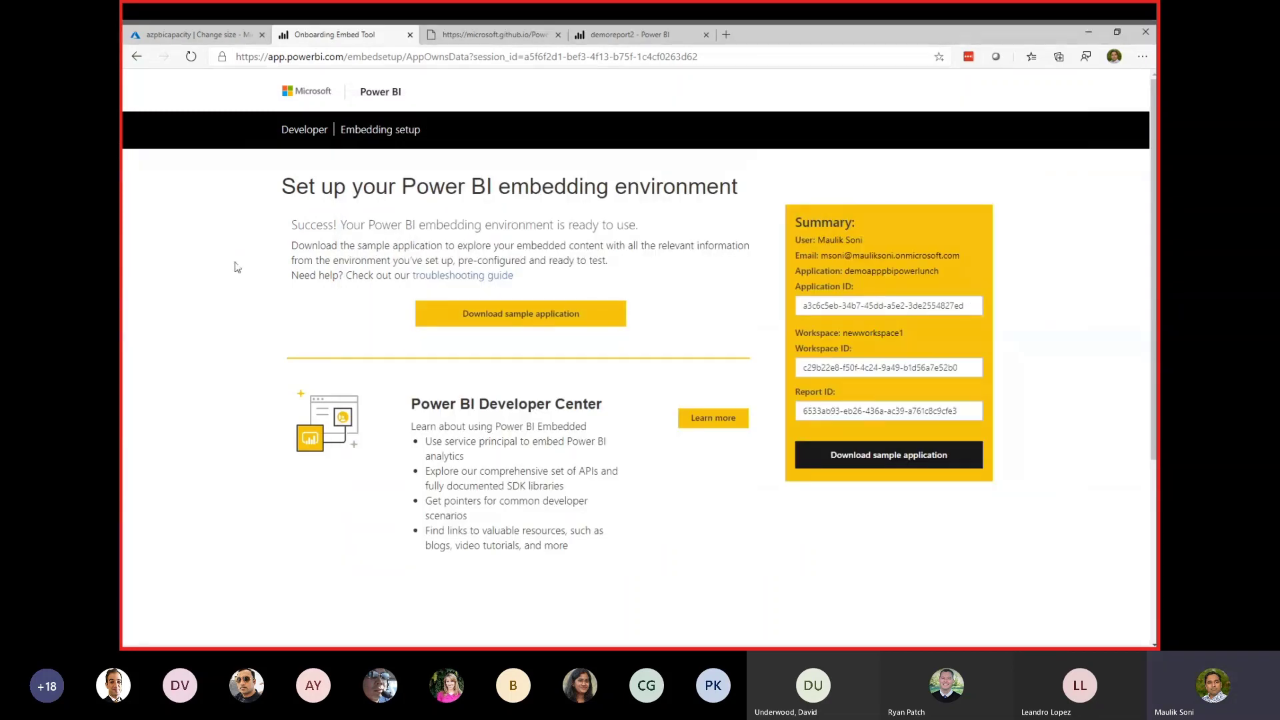
{"action": "left_click", "coordinate": [239, 36]}
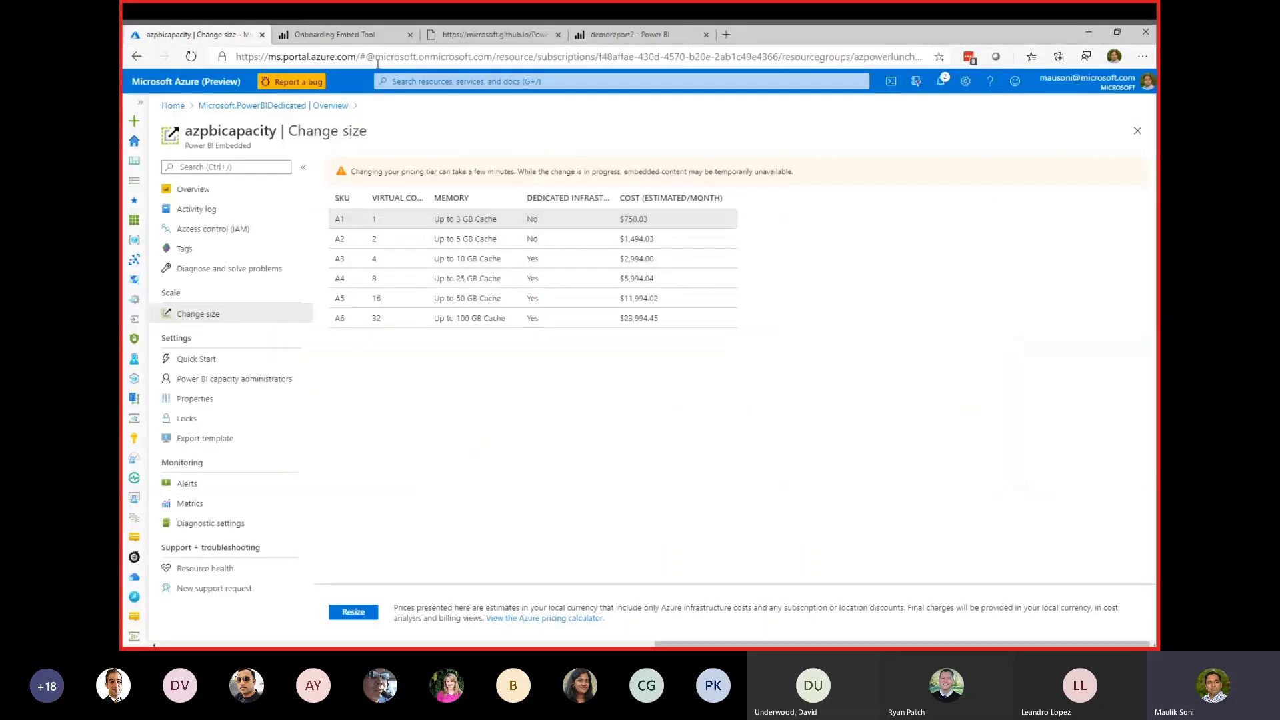
{"action": "key", "text": "alt+Tab"}
{"action": "key", "text": "alt+Tab"}
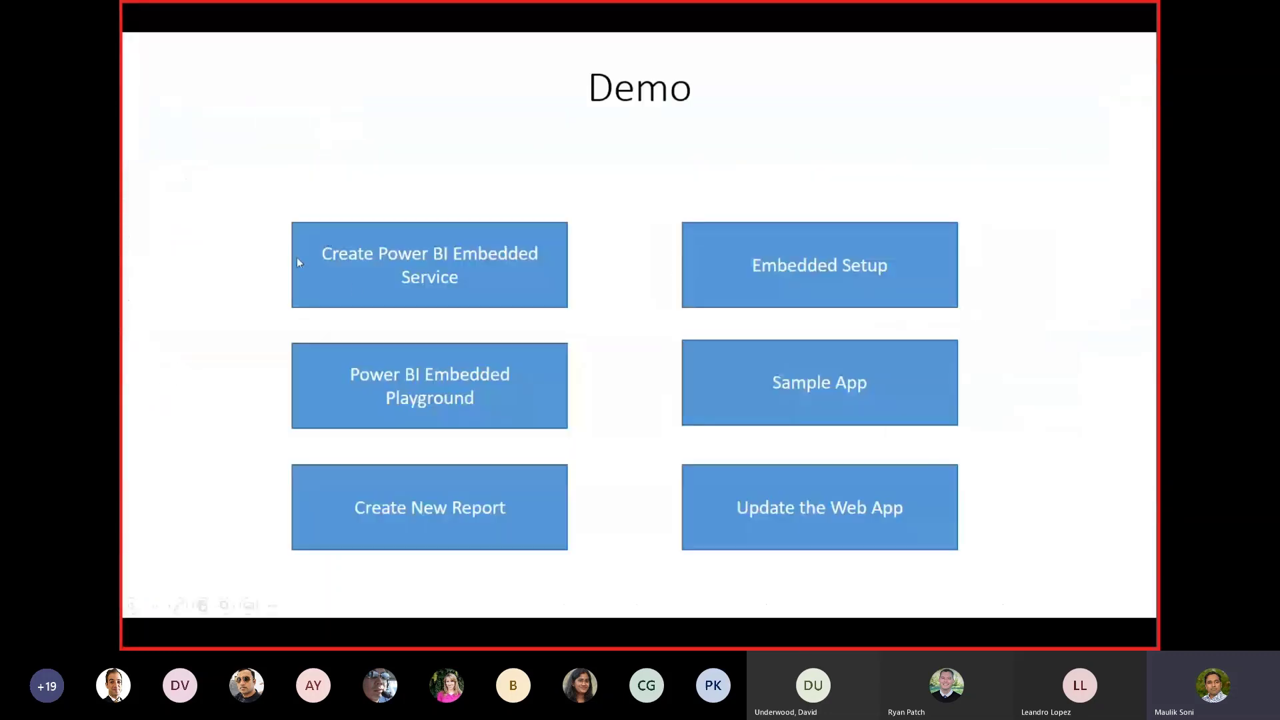
{"action": "left_click", "coordinate": [298, 257]}
{"action": "left_click", "coordinate": [483, 294]}
Advance to the Power BI Offerings slide comparing Desktop, Pro, Premium and Embedded licensing
{"action": "key", "text": "Left"}
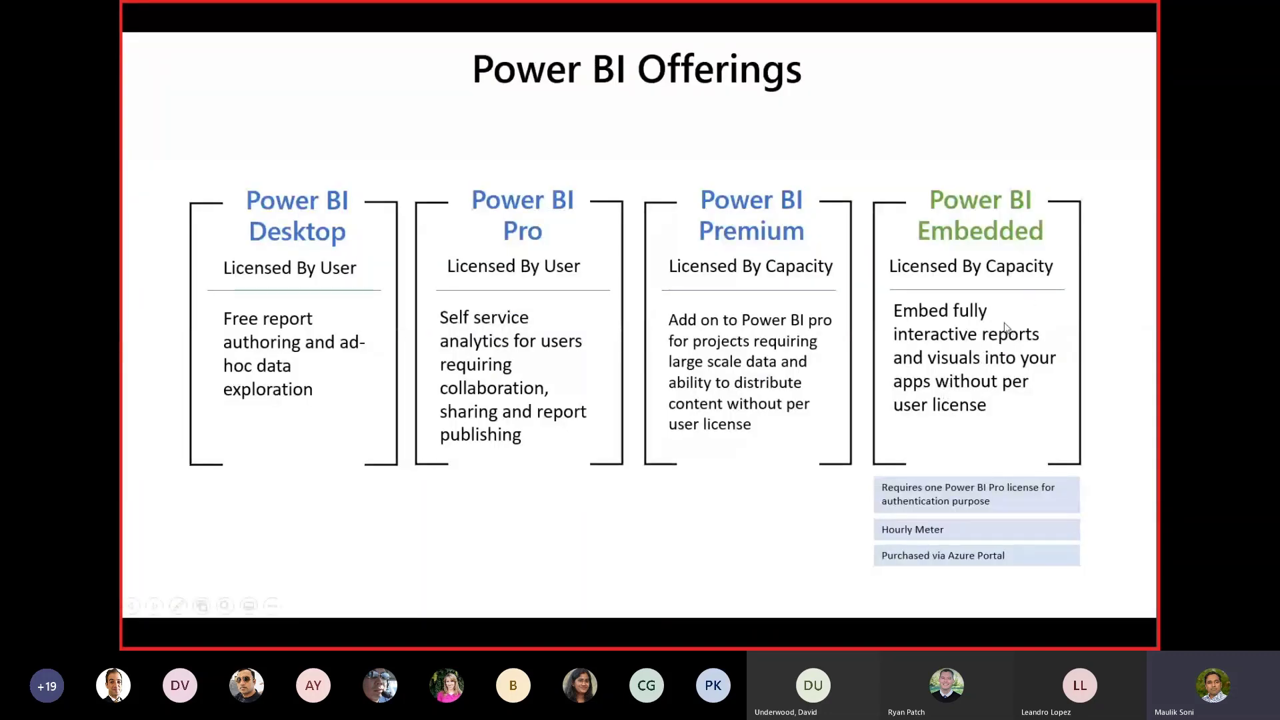